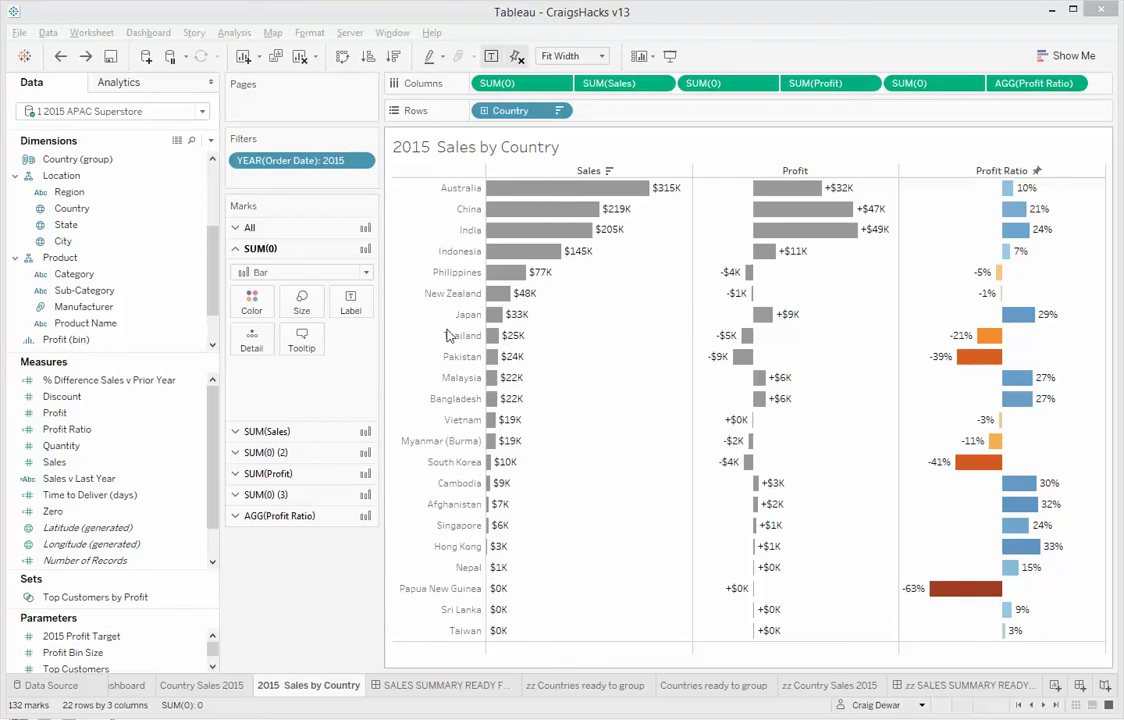
left_click_drag(68, 191, 440, 112)
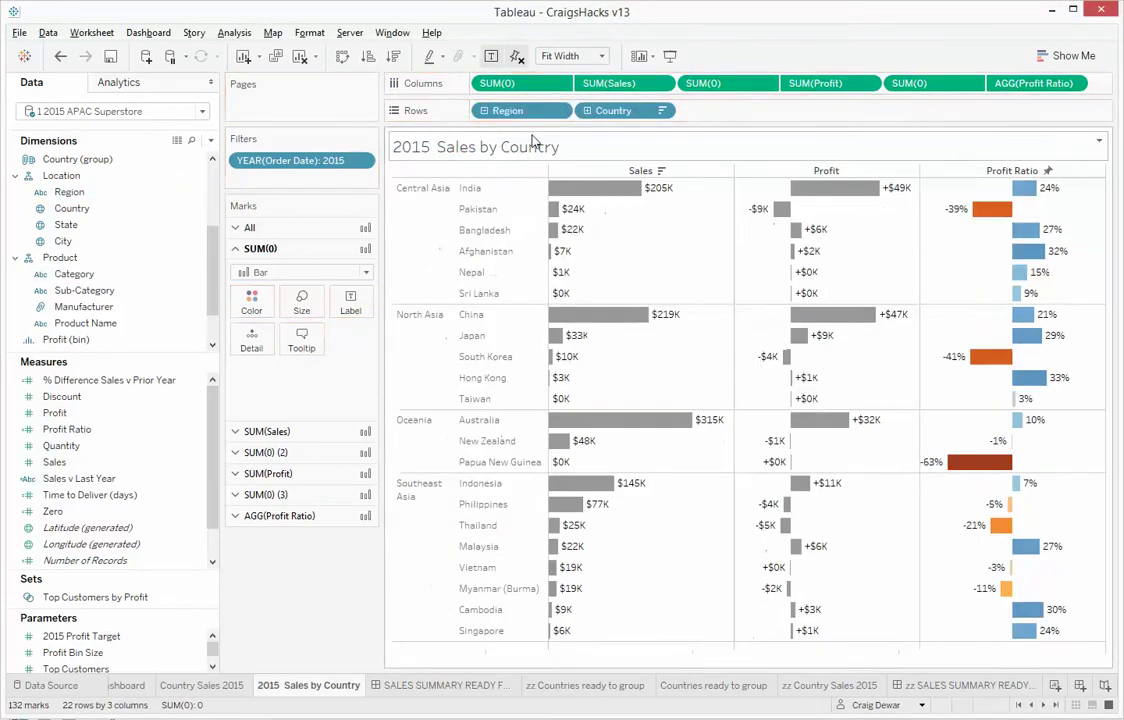
left_click(588, 111)
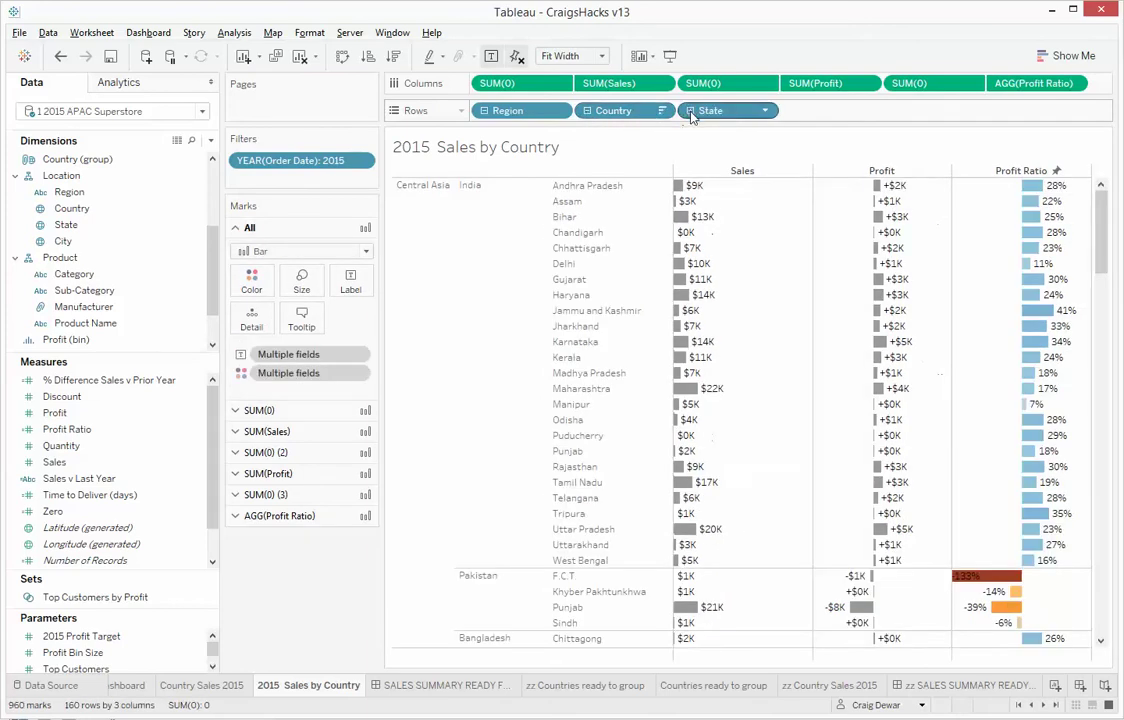
left_click(691, 113)
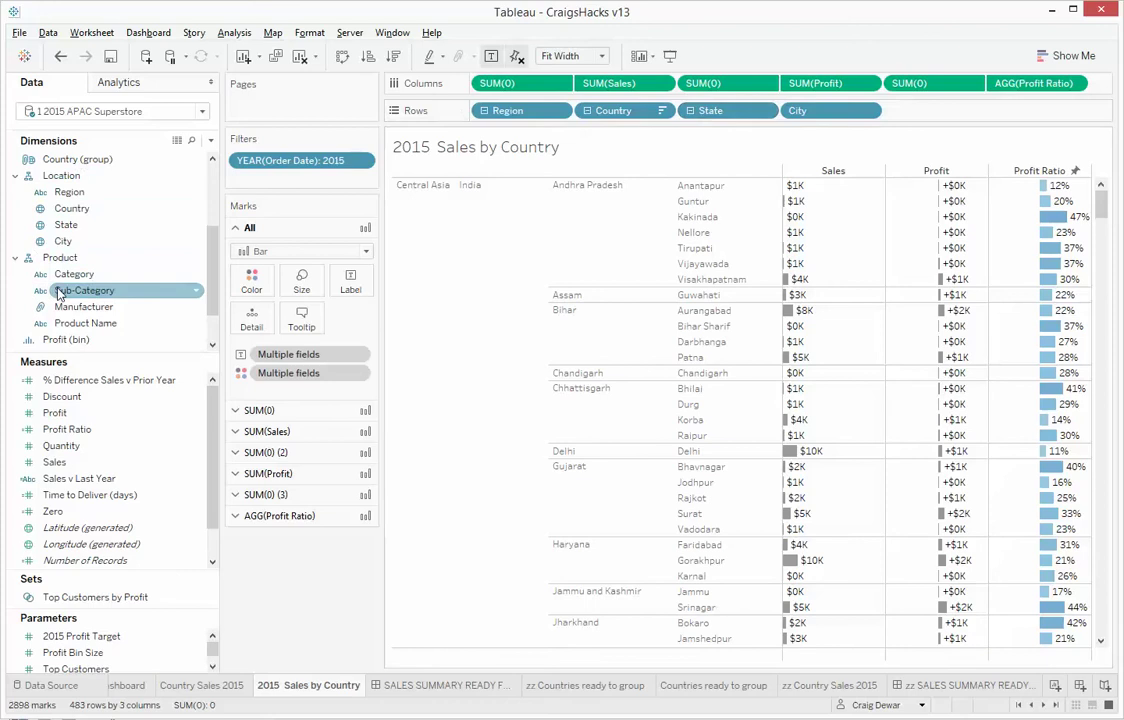
left_click(110, 278)
left_click_drag(110, 278, 893, 121)
left_click(89, 292)
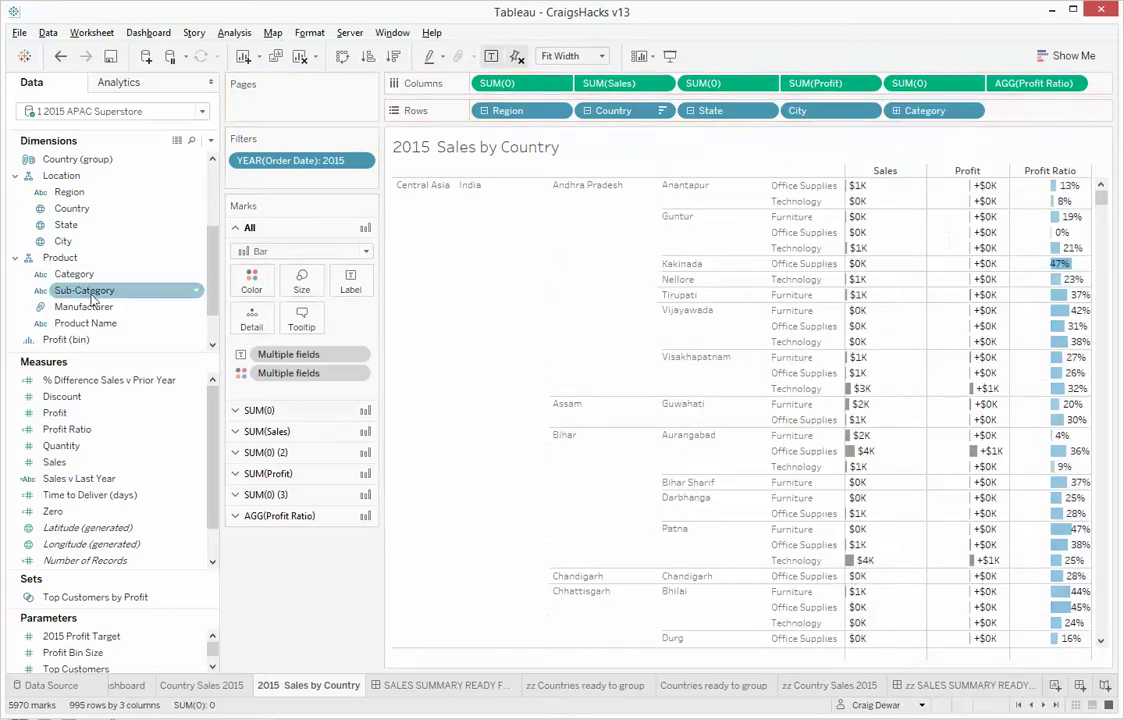
left_click_drag(89, 292, 893, 112)
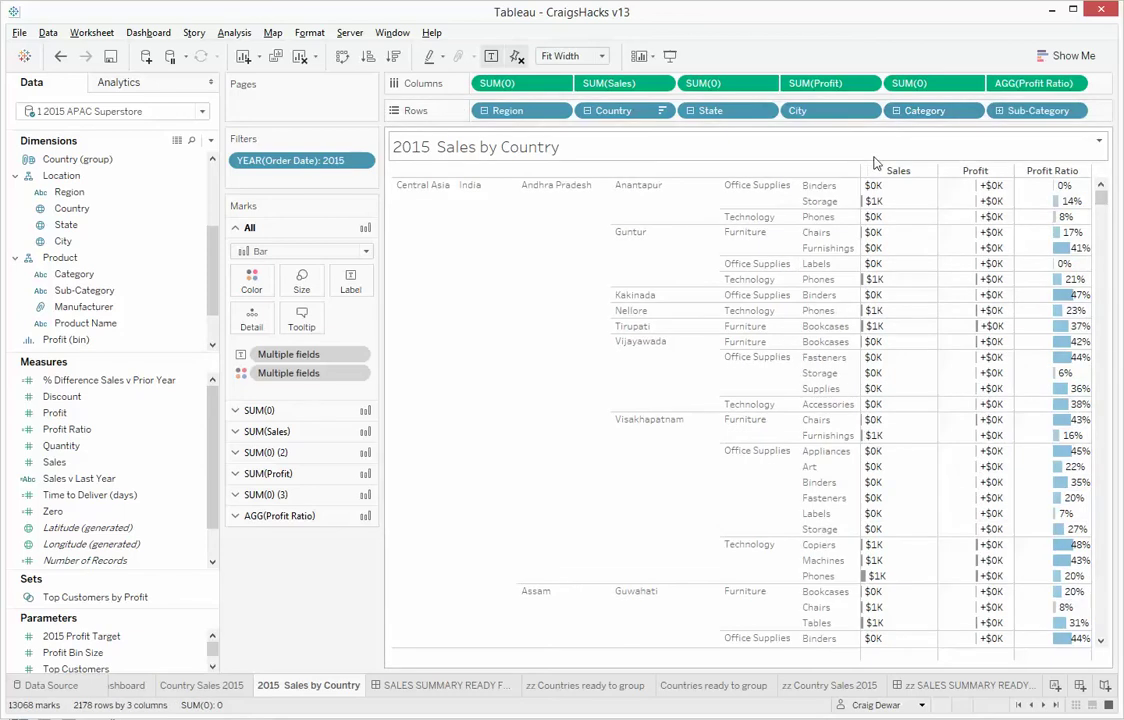
left_click_drag(1100, 197, 1100, 278)
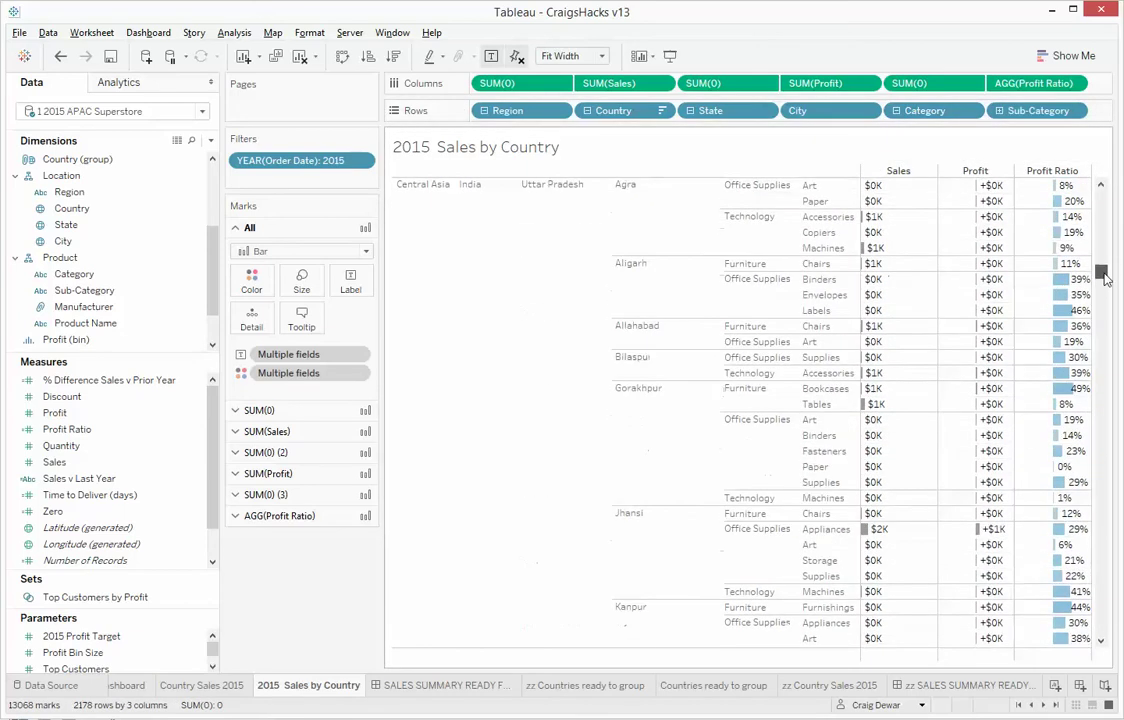
left_click(1103, 565)
mouse_move(1031, 612)
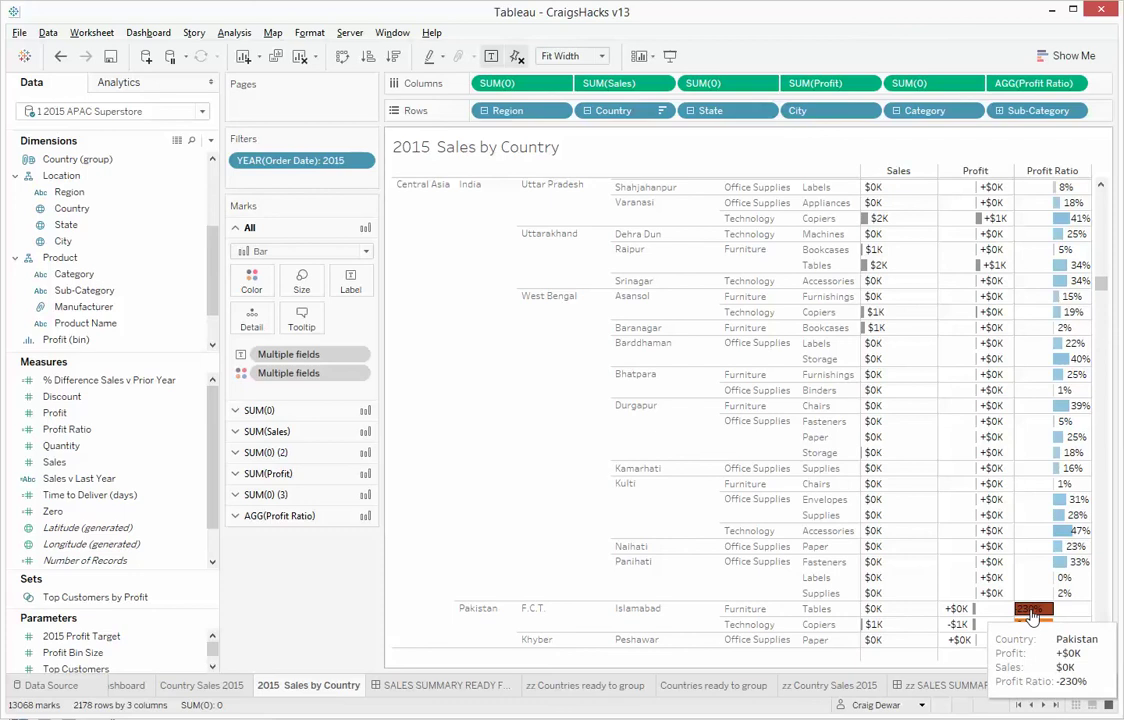
key("ctrl+z")
key("ctrl+z")
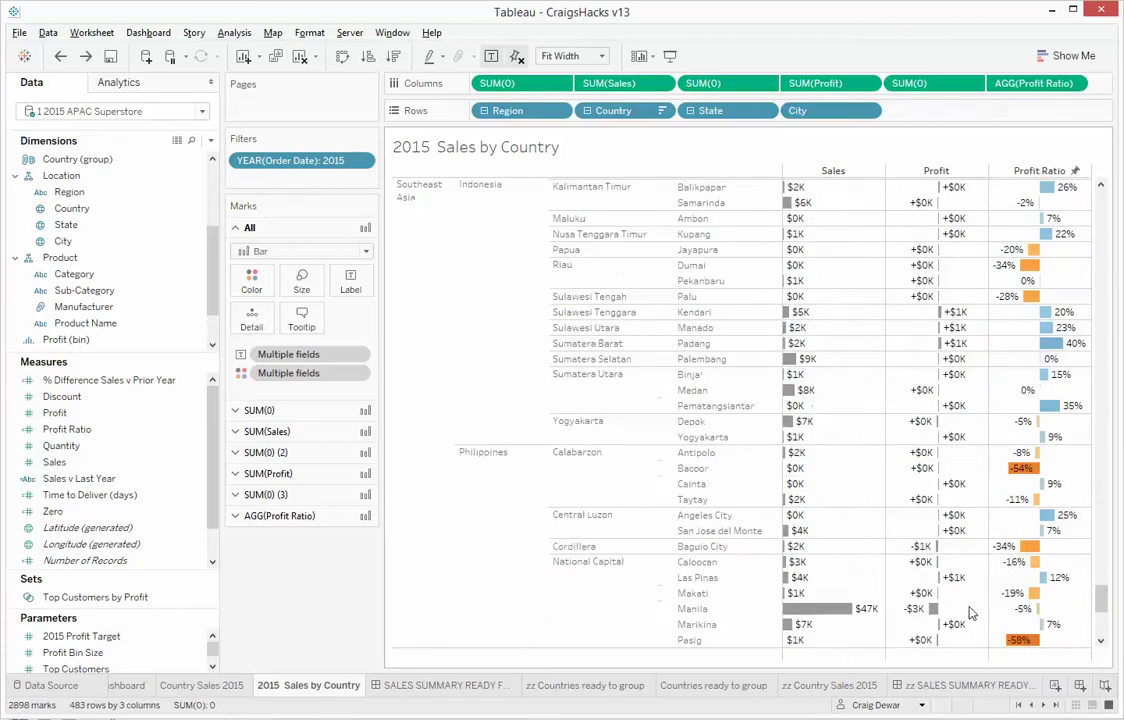
key("ctrl+z")
key("ctrl+z")
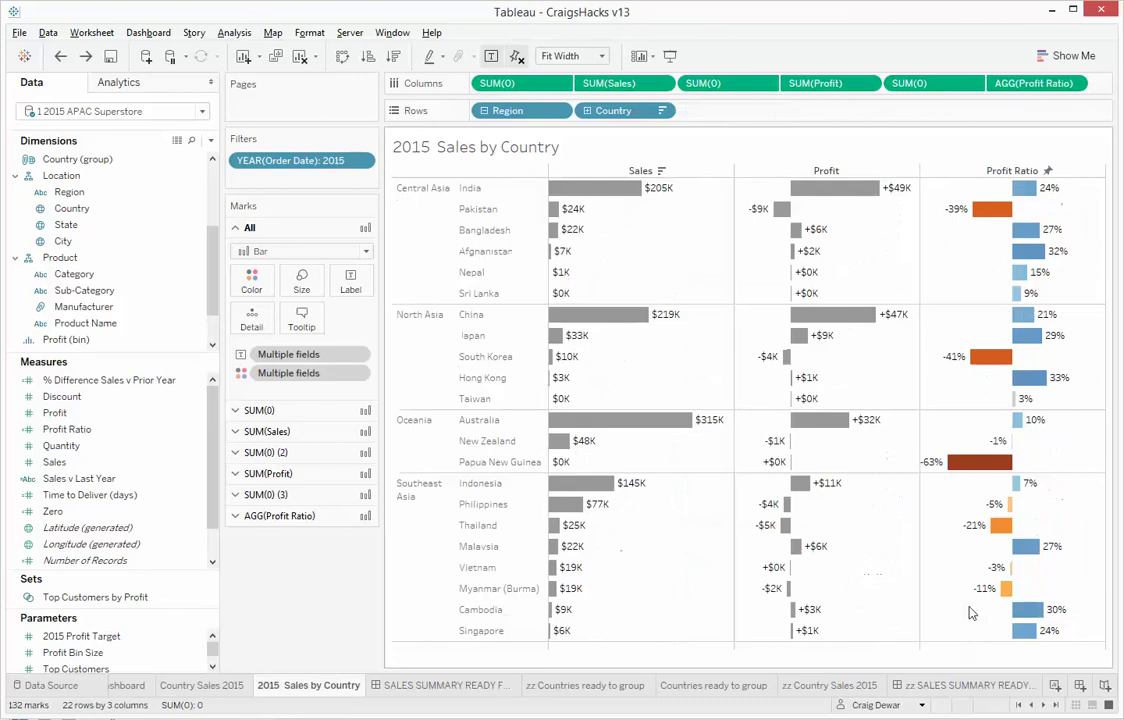
key("ctrl+z")
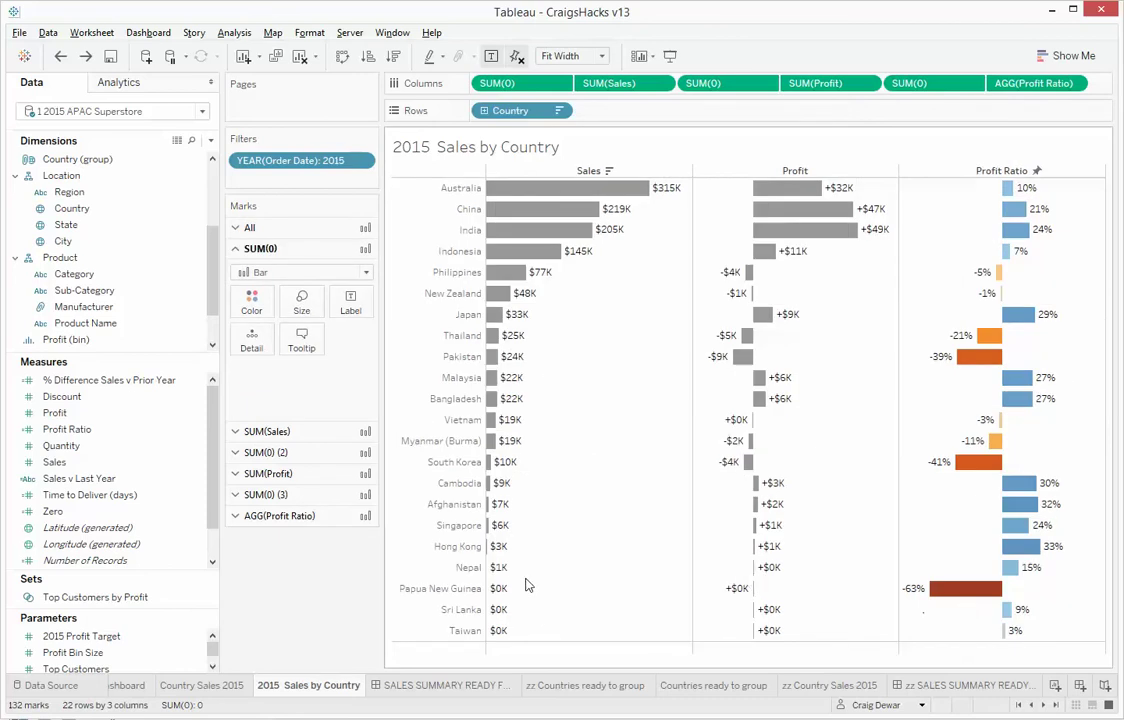
mouse_move(450, 690)
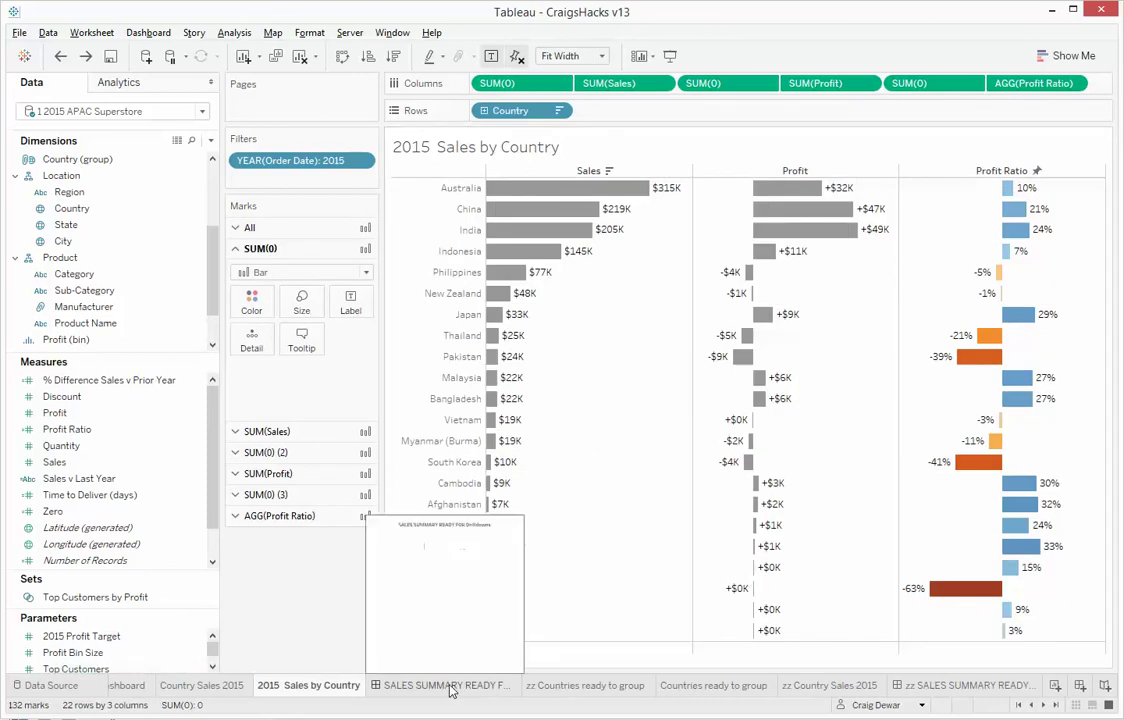
Open the SALES SUMMARY dashboard and expand its Layout tree down to the title's vertical container.
left_click(448, 686)
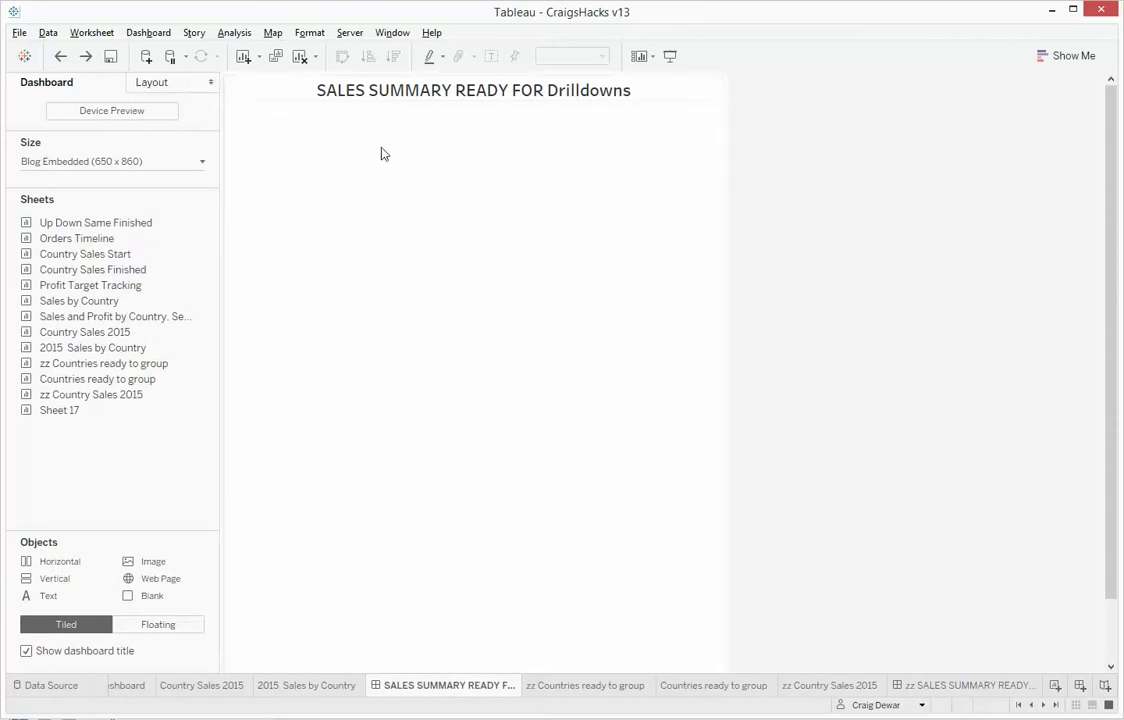
left_click(181, 86)
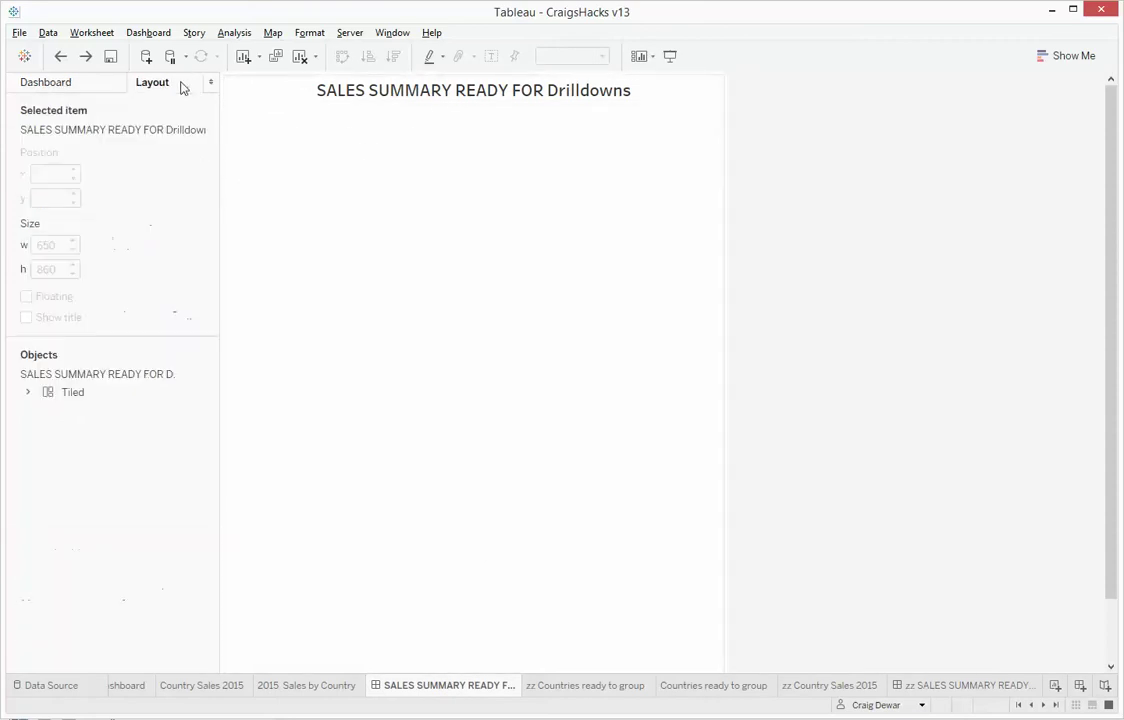
left_click(28, 394)
left_click(43, 410)
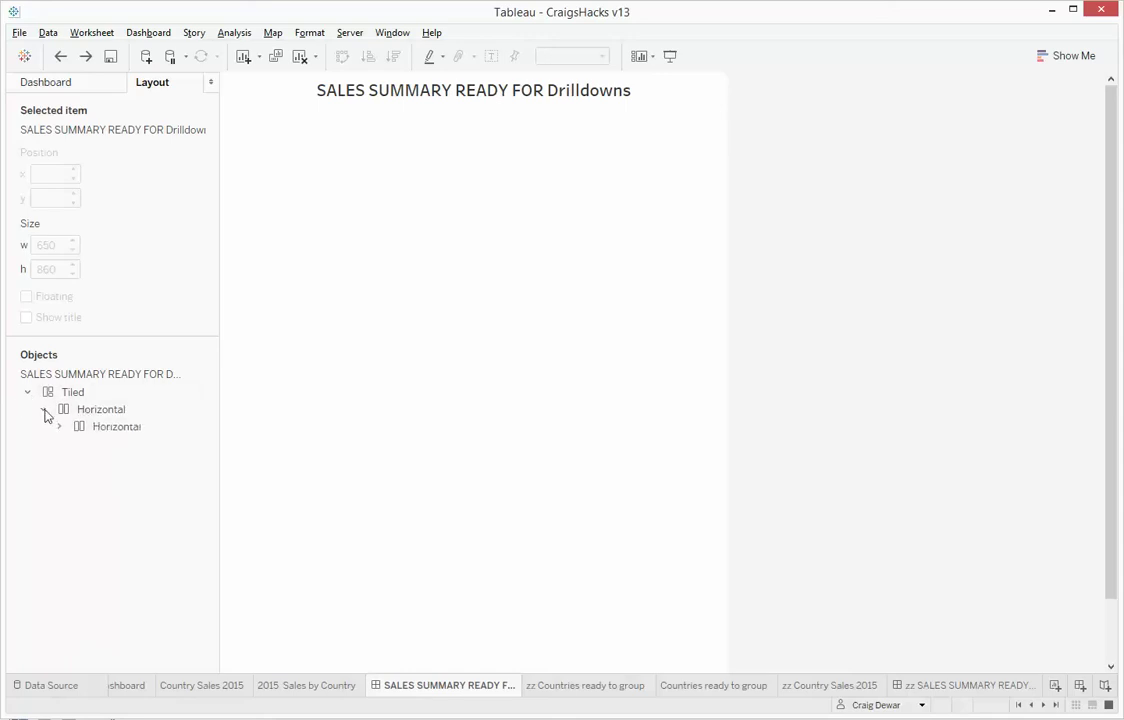
left_click(61, 428)
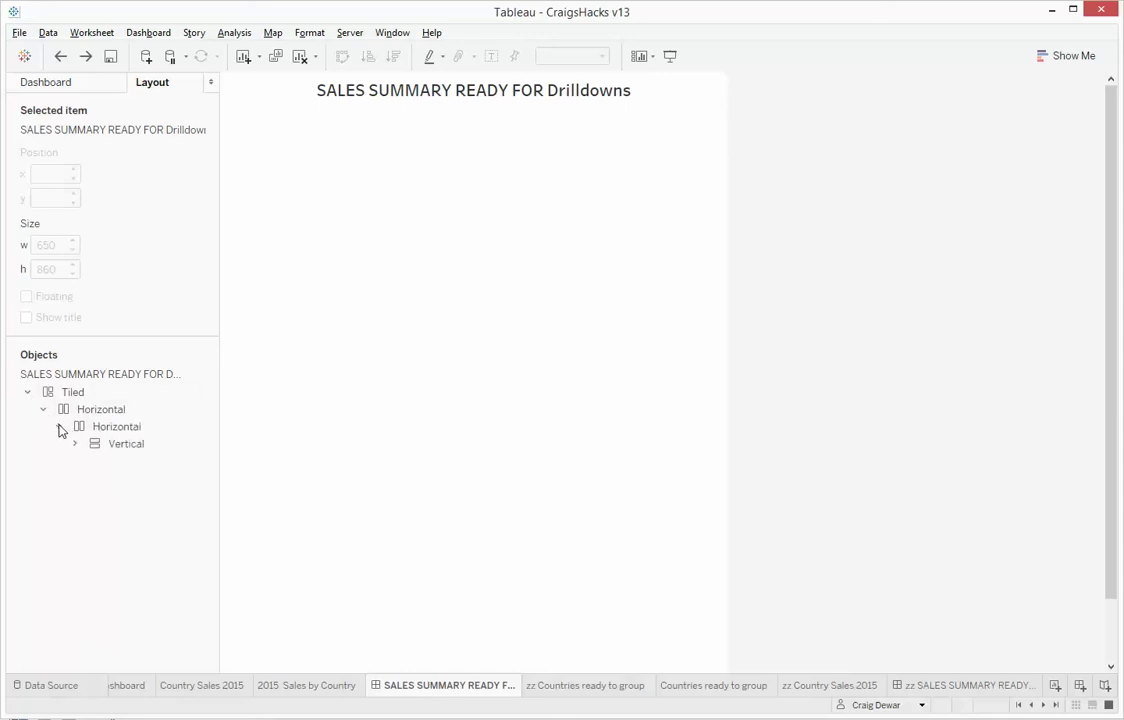
left_click(118, 446)
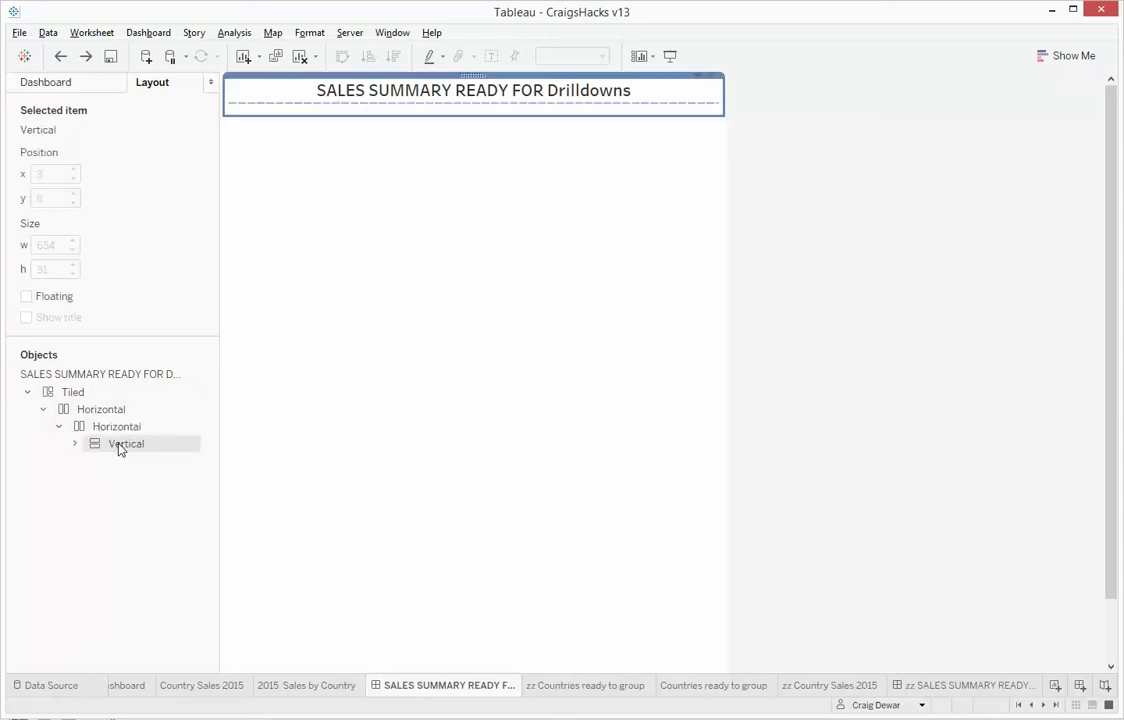
Place the 2015 Sales by Country sheet on the dashboard directly below the title.
left_click(69, 89)
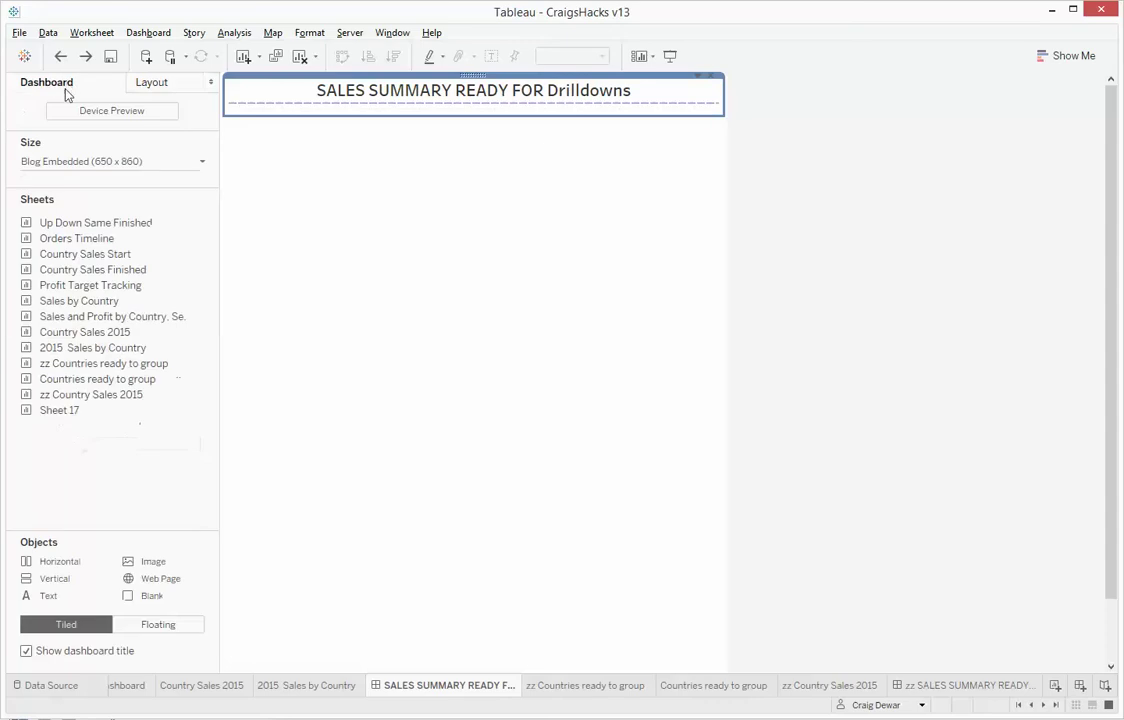
mouse_move(75, 355)
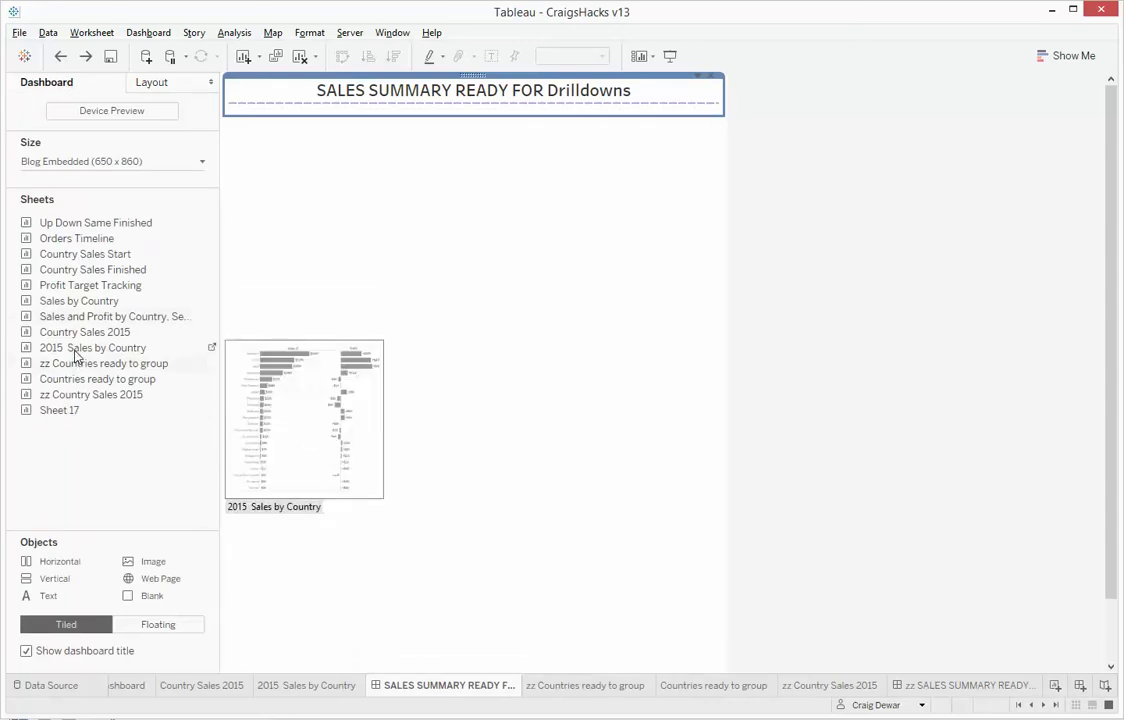
mouse_move(75, 355)
left_mouse_down()
mouse_move(344, 163)
mouse_move(385, 107)
left_mouse_up()
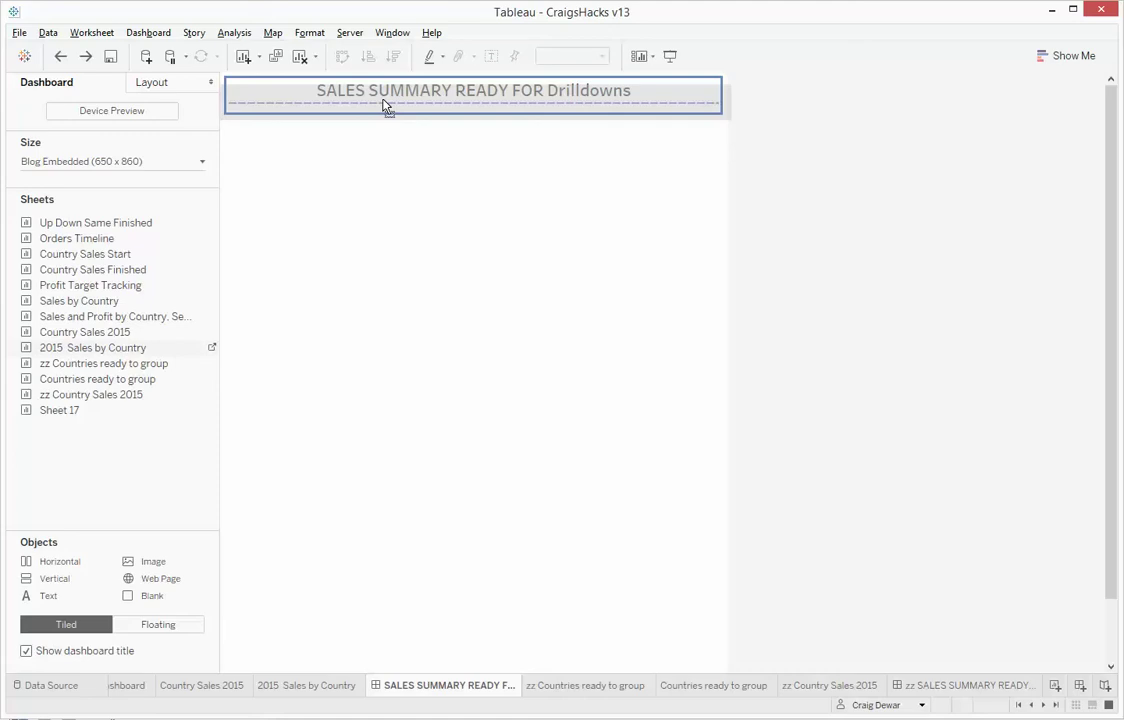
left_click_drag(385, 104, 385, 106)
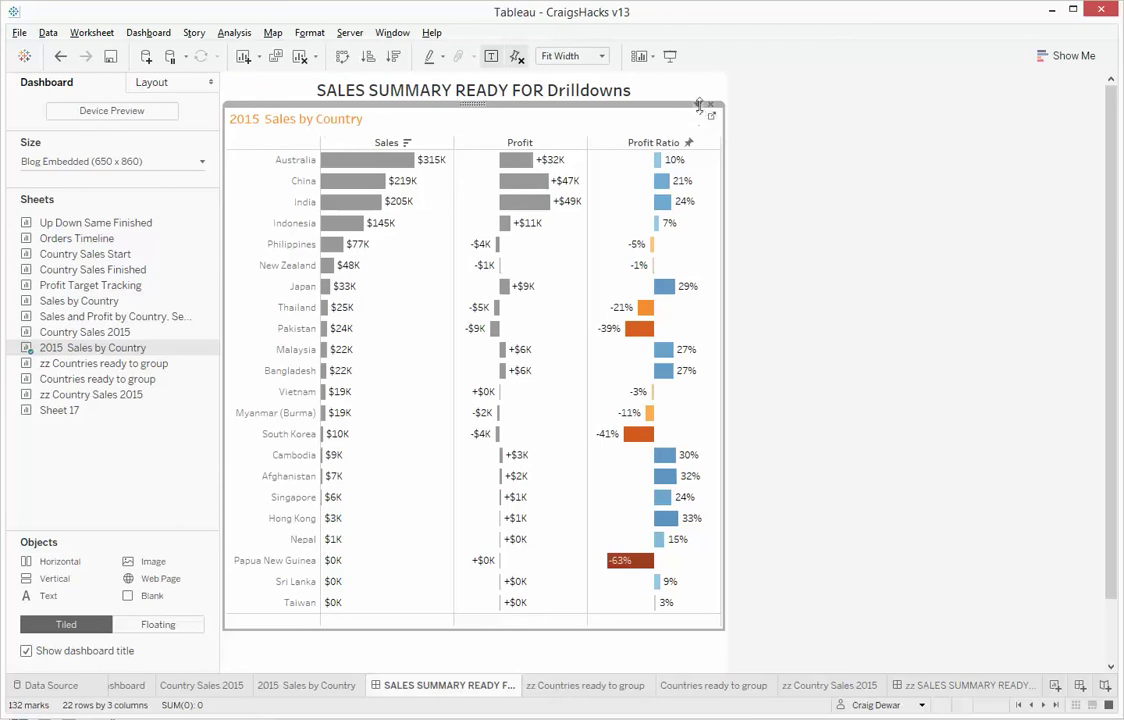
left_click(697, 104)
Duplicate the country sheet as '2015 Sales by Region', swap Country for Region, and sort by sales descending.
left_click(669, 138)
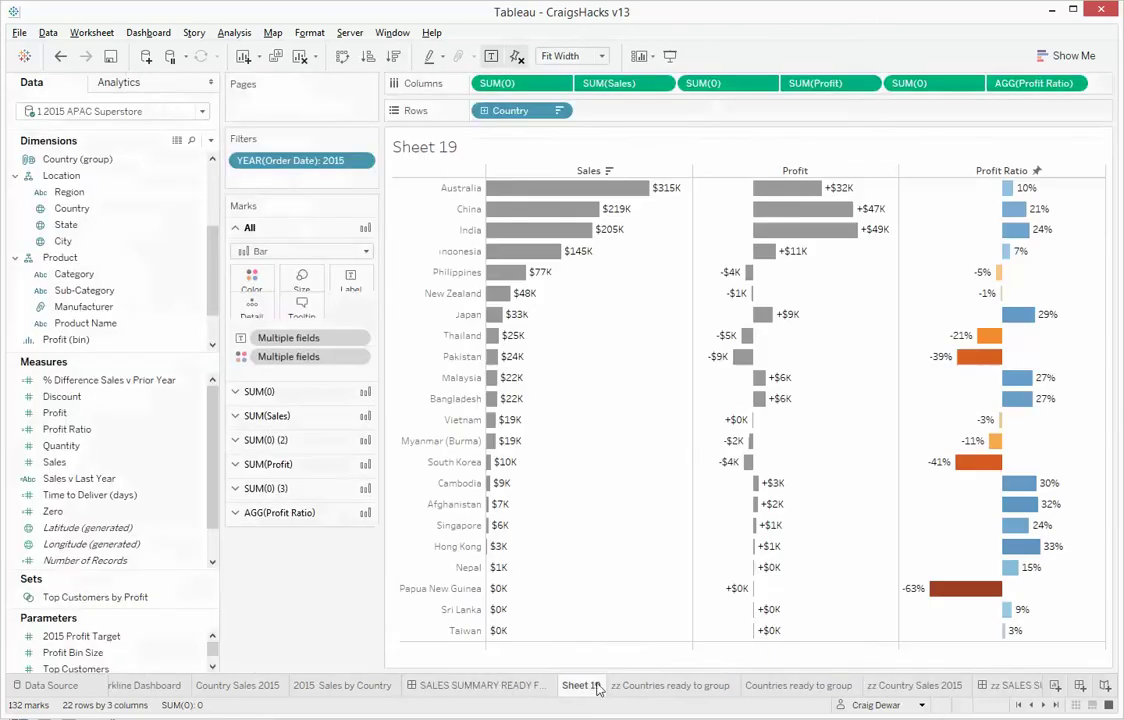
double_click(587, 688)
type("20")
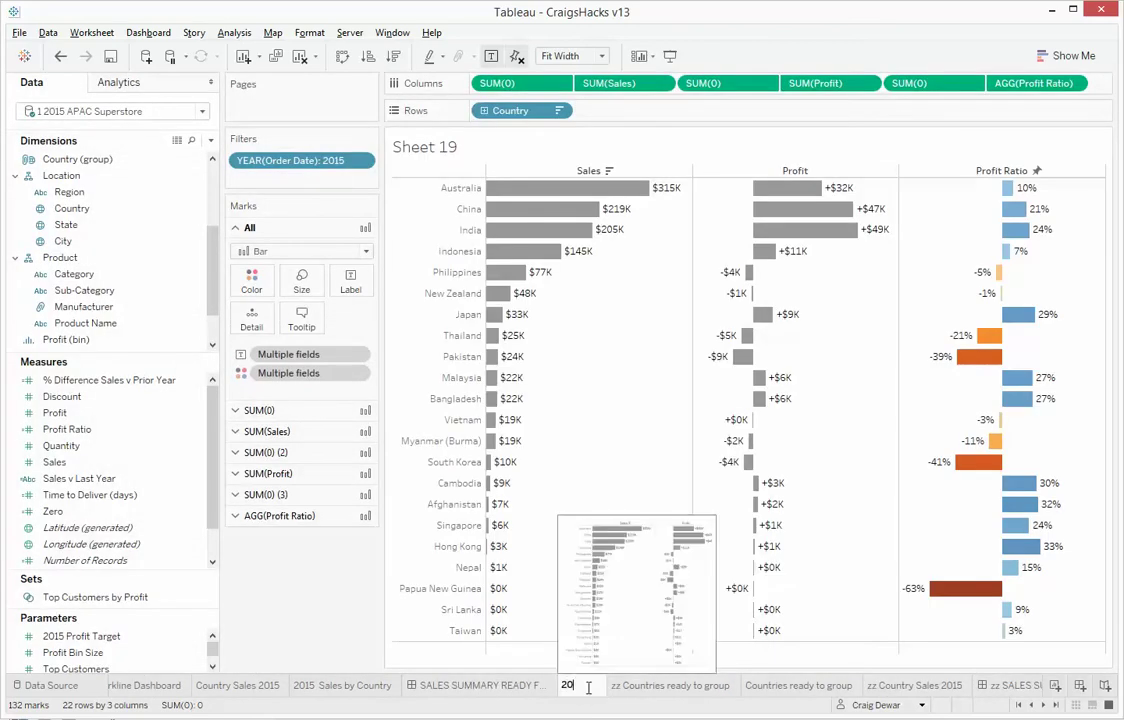
type("15 Sales by ")
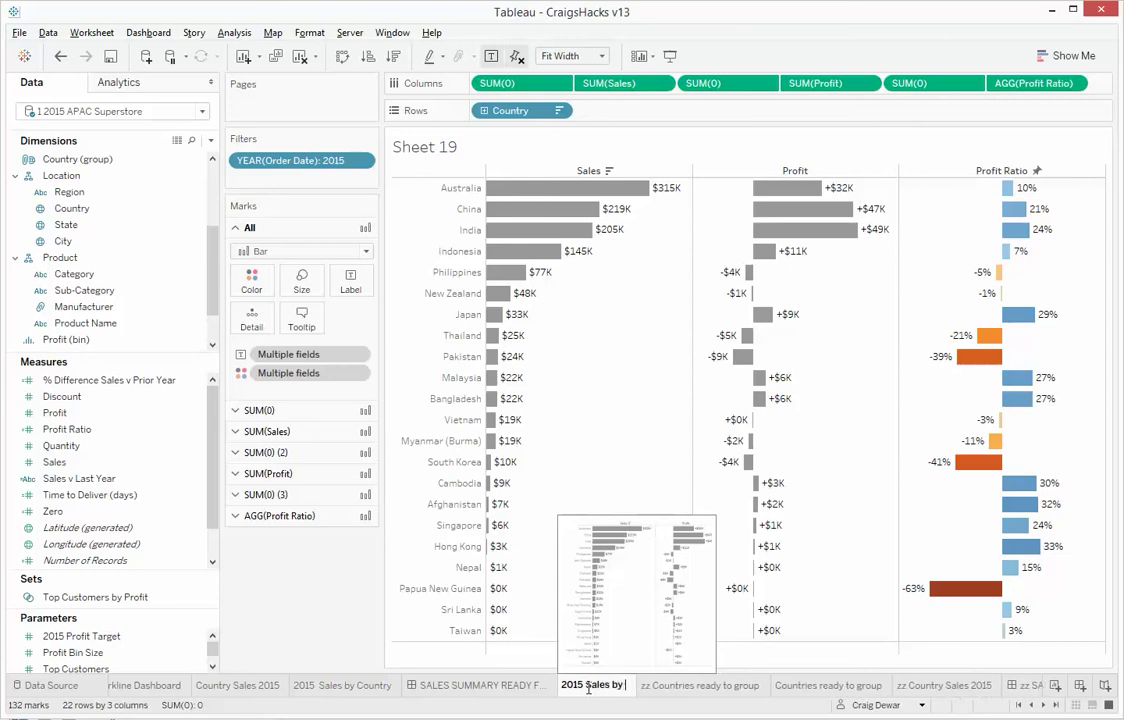
type("Region")
key("Return")
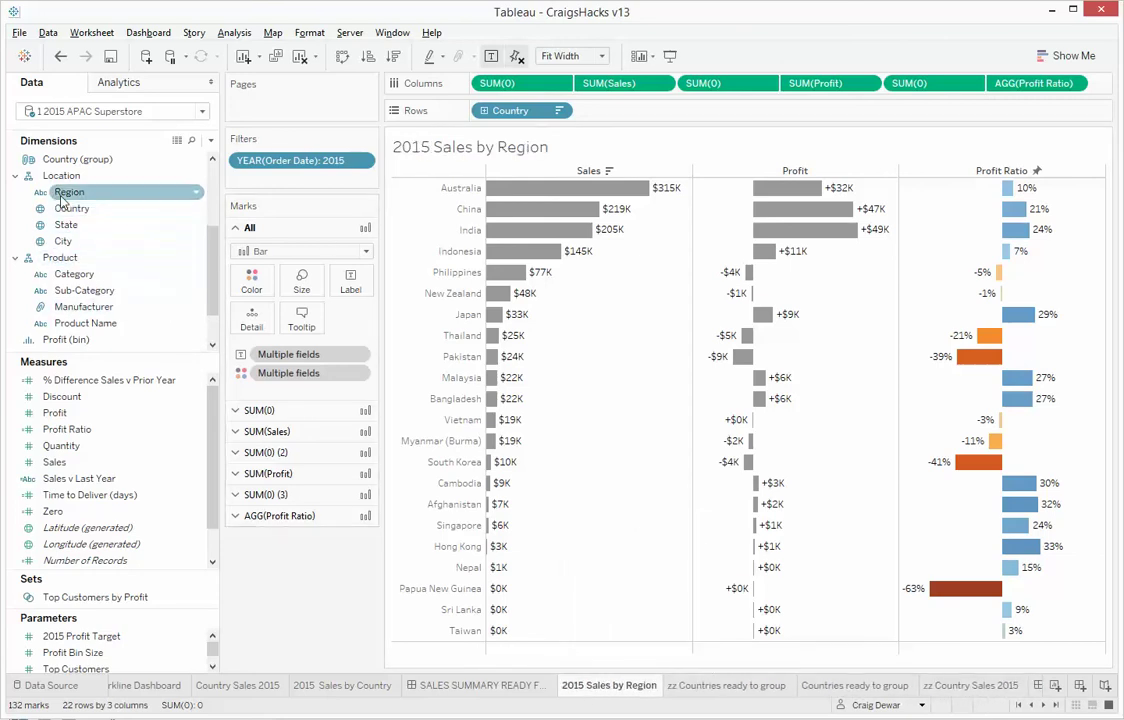
left_click_drag(69, 192, 517, 118)
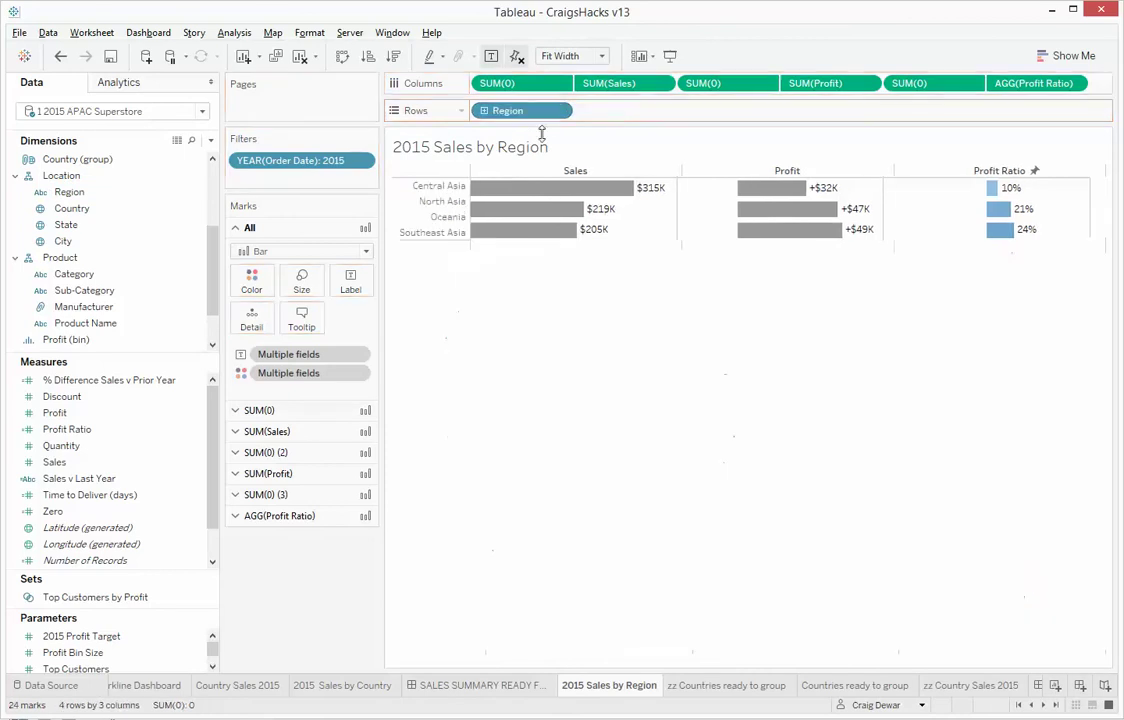
left_click(597, 172)
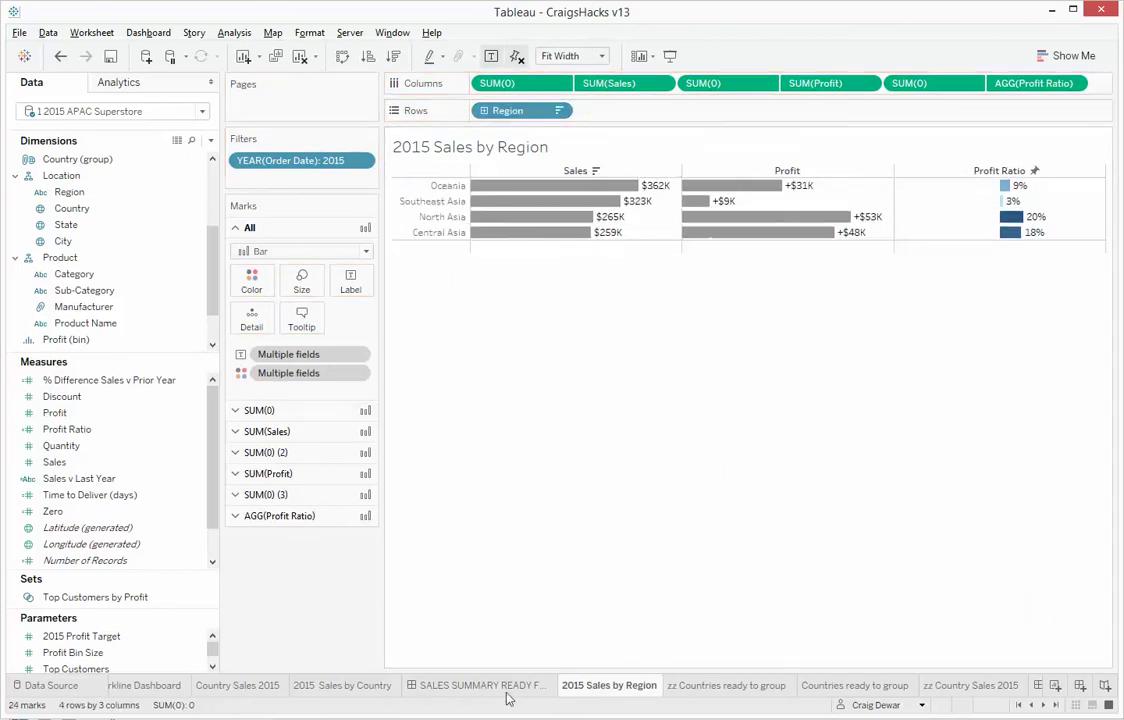
Place 2015 Sales by Region above the country chart and widen its region label column.
left_click(487, 686)
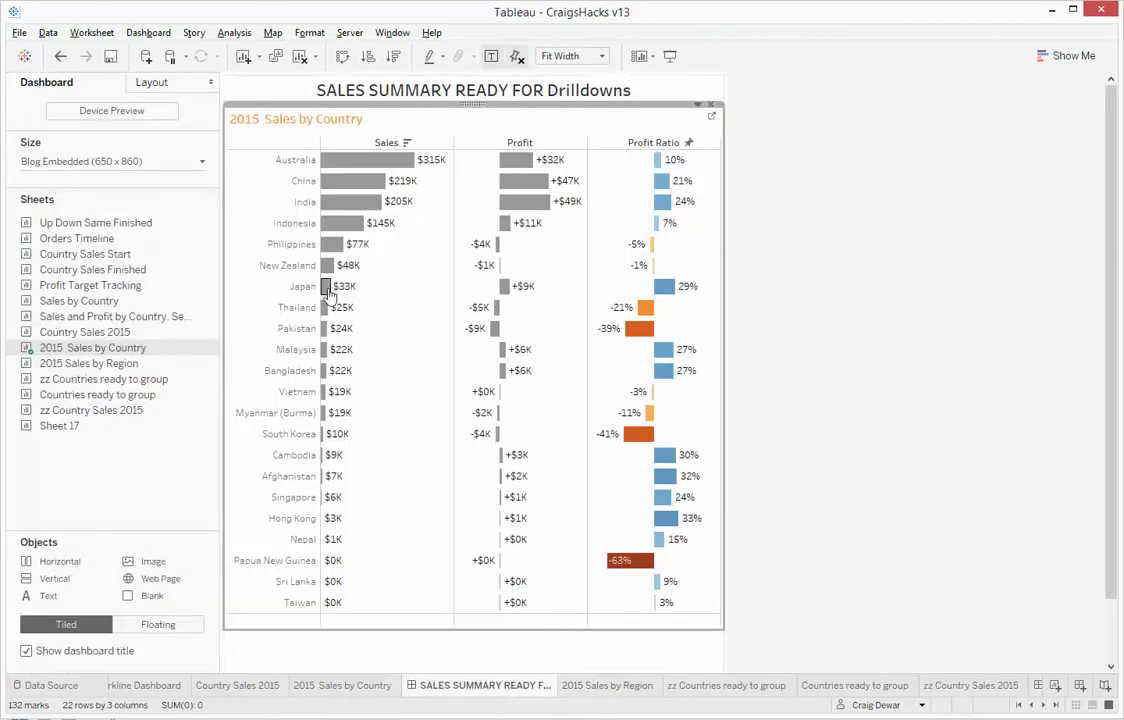
mouse_move(83, 361)
mouse_move(63, 370)
left_mouse_down()
mouse_move(290, 112)
mouse_move(350, 110)
left_mouse_up()
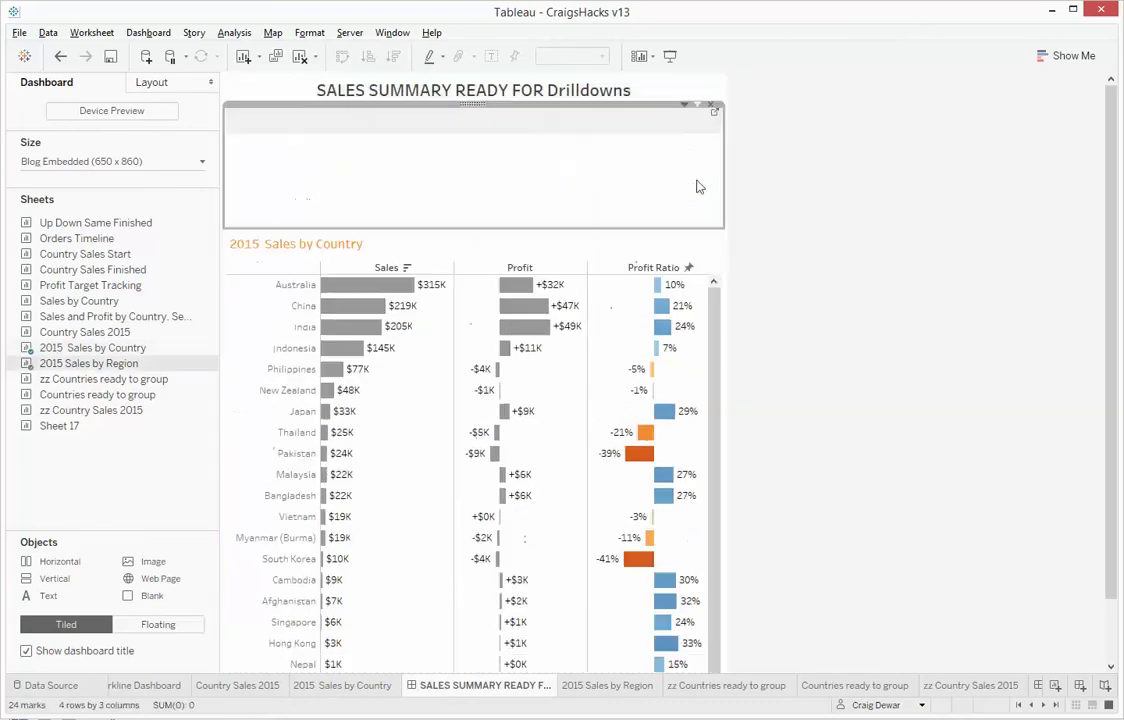
left_click(824, 226)
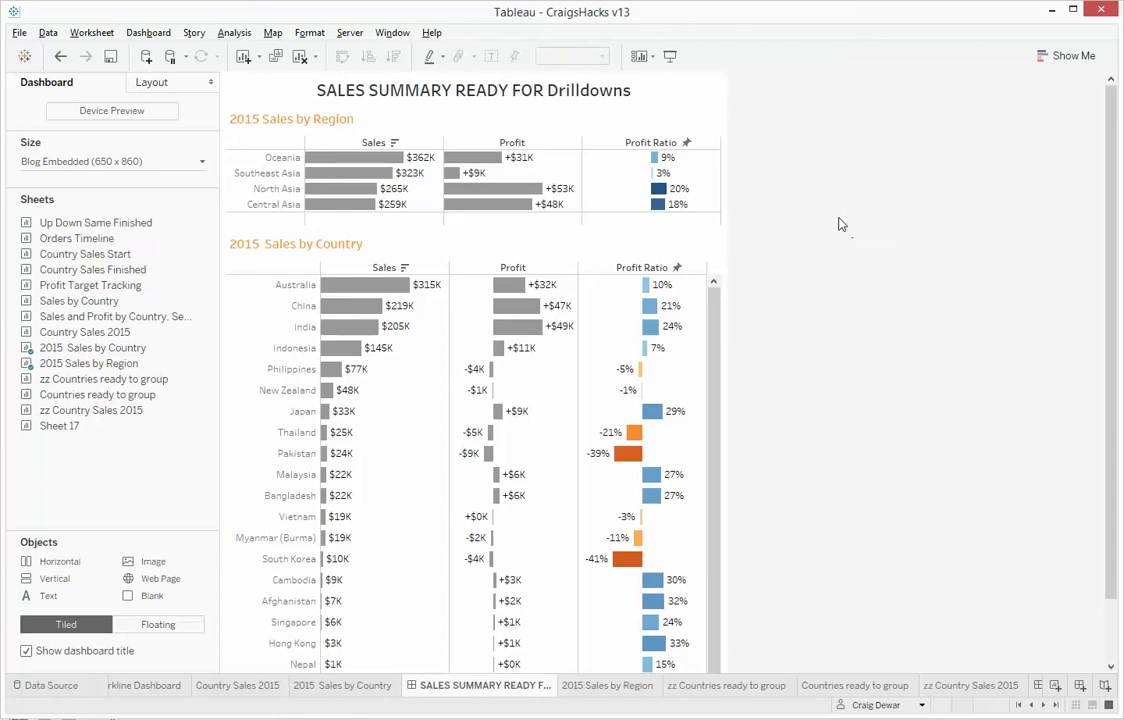
left_click(308, 189)
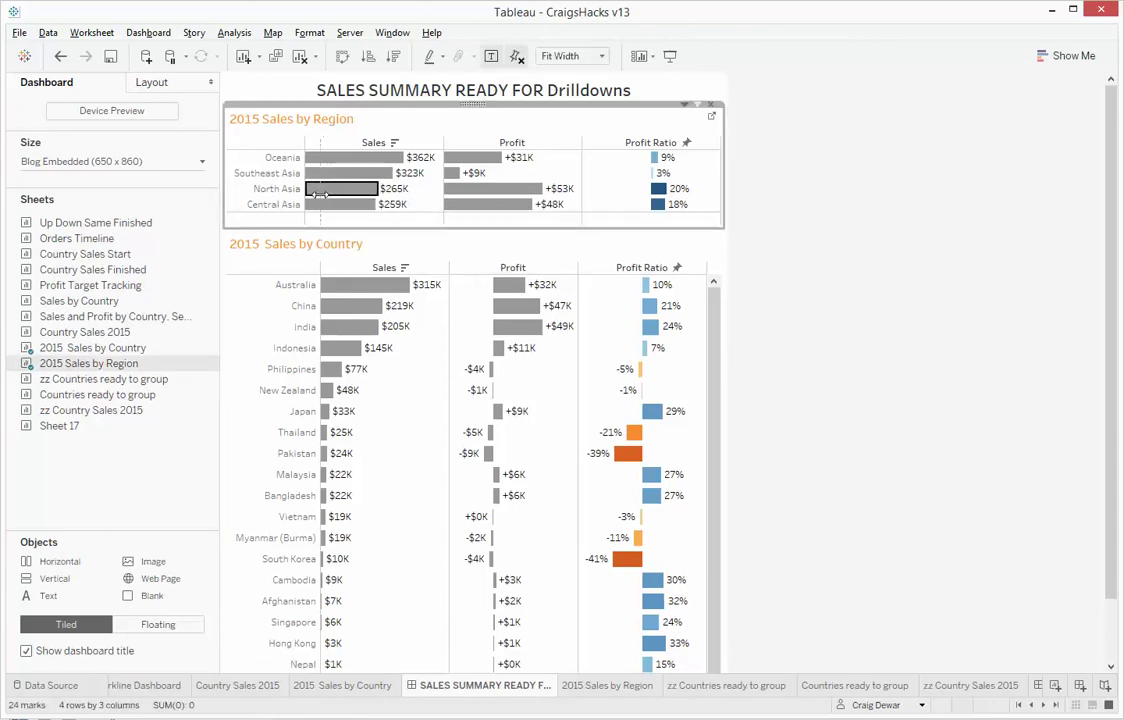
left_click_drag(321, 200, 336, 200)
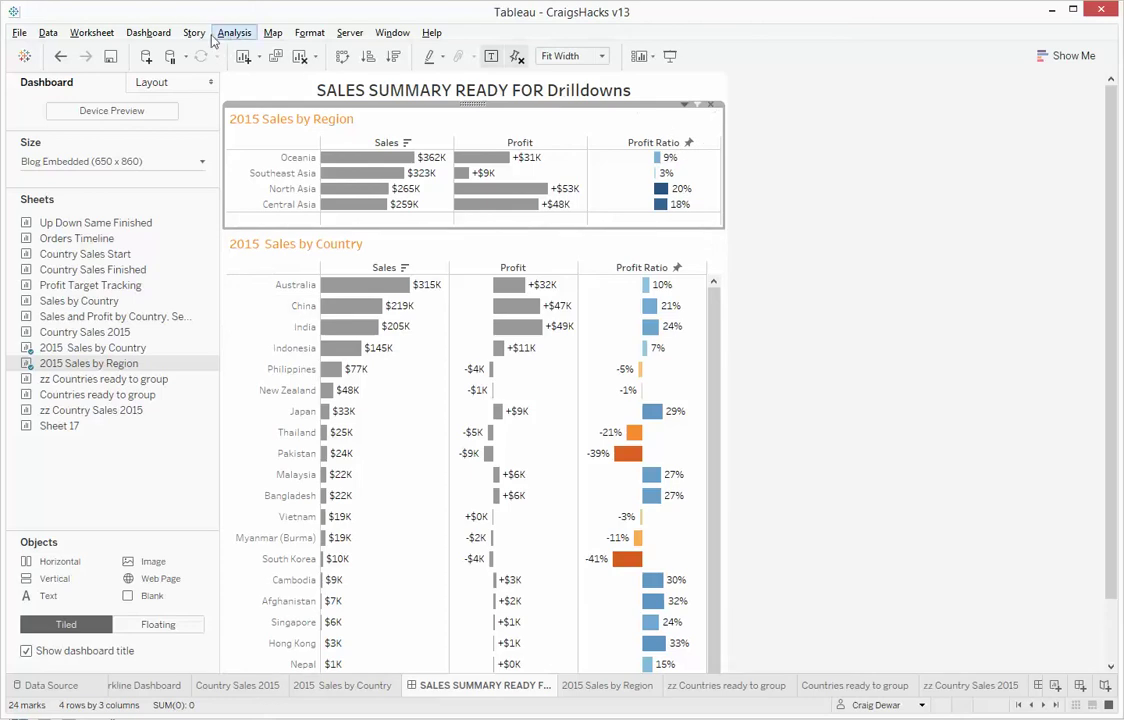
left_click(148, 32)
Add a Show Countries filter action from Sales by Region to Sales by Country, on Select, excluding all values.
left_click(148, 175)
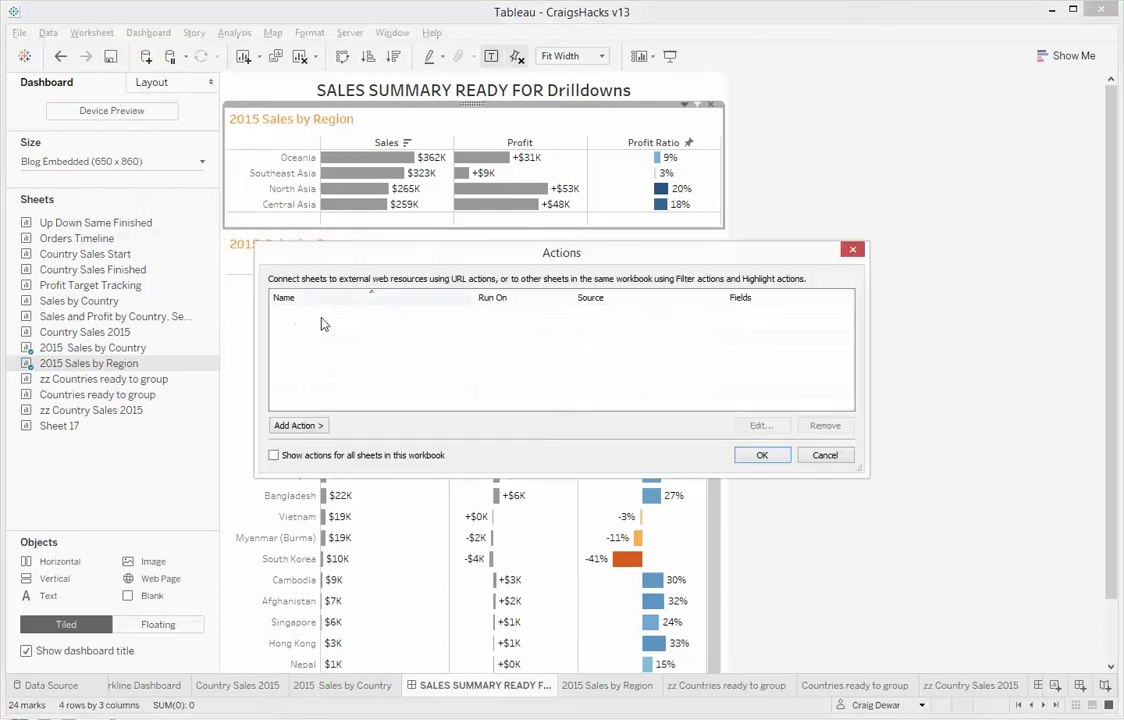
left_click(293, 425)
left_click(373, 427)
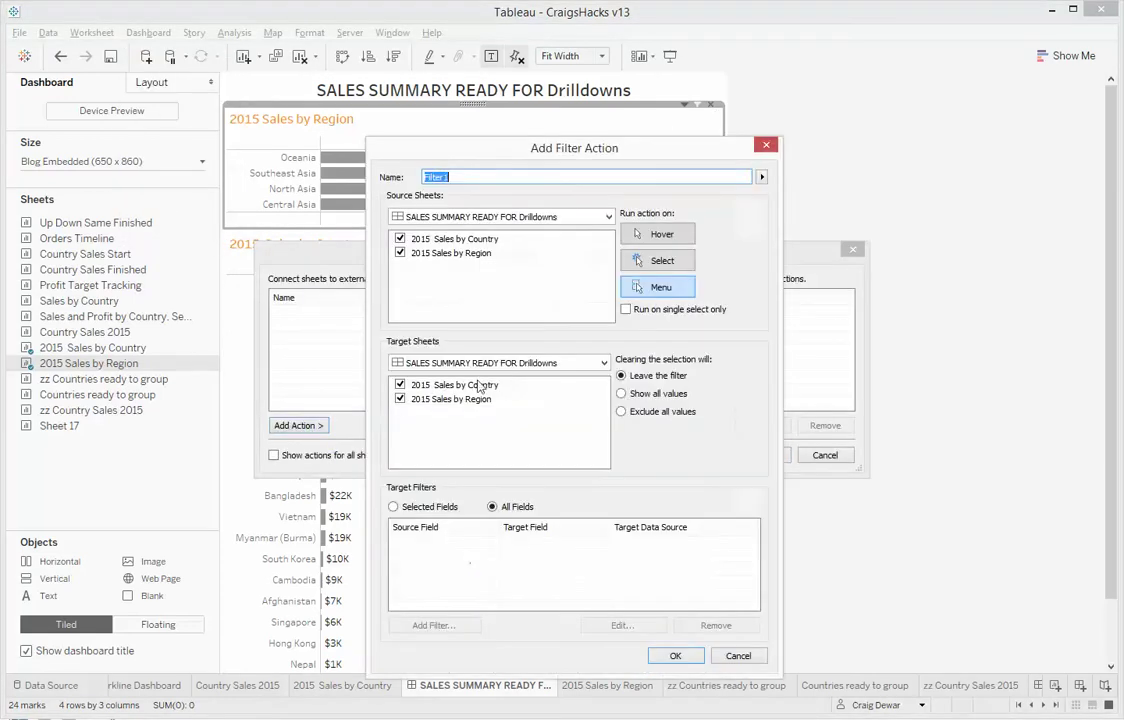
type("Show Countries")
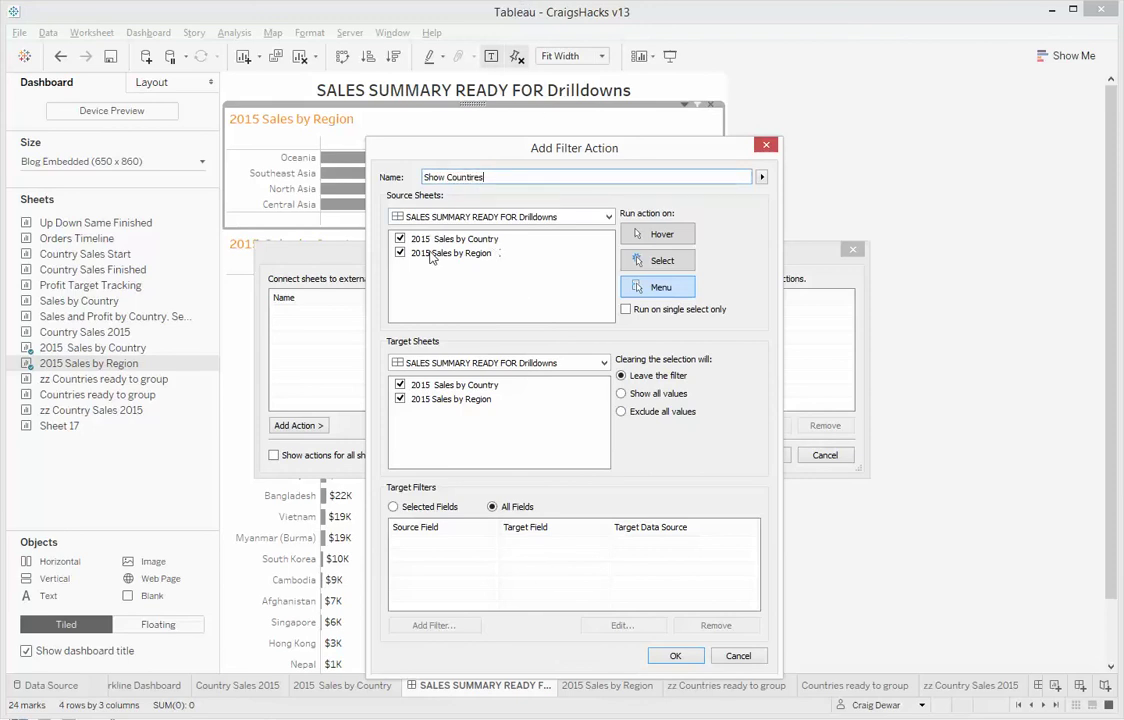
left_click(401, 239)
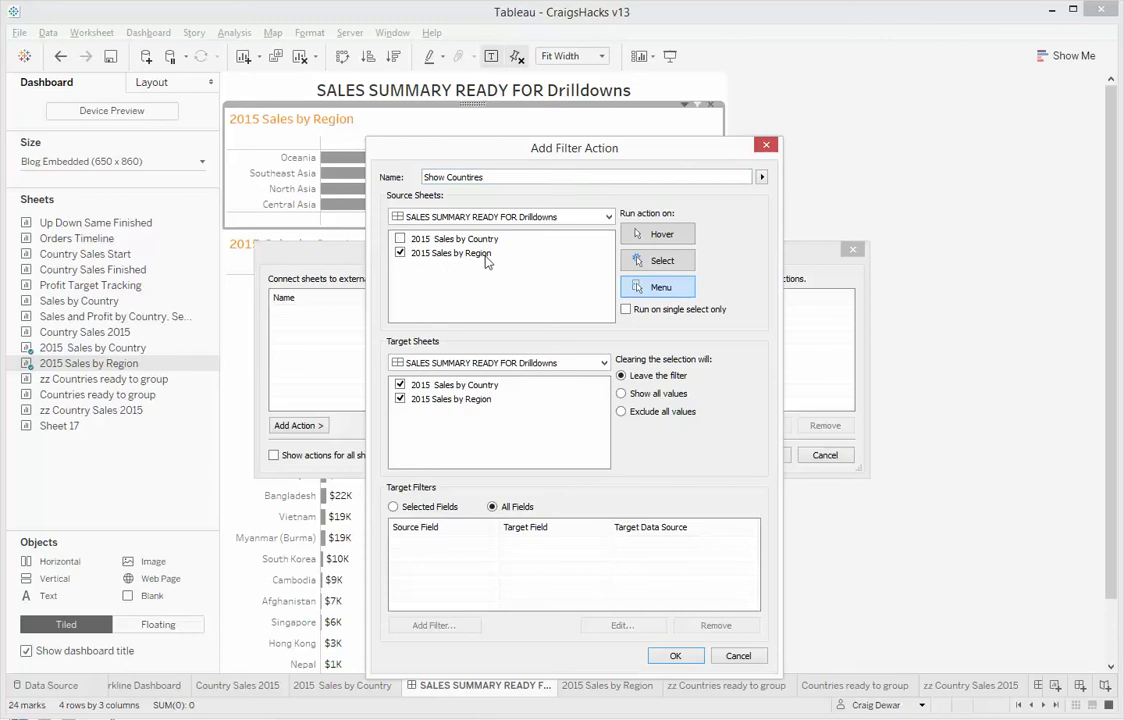
left_click(400, 399)
left_click(622, 415)
left_click(665, 264)
Limit the Show Countries action to filter on the Region field and save it.
left_click(394, 507)
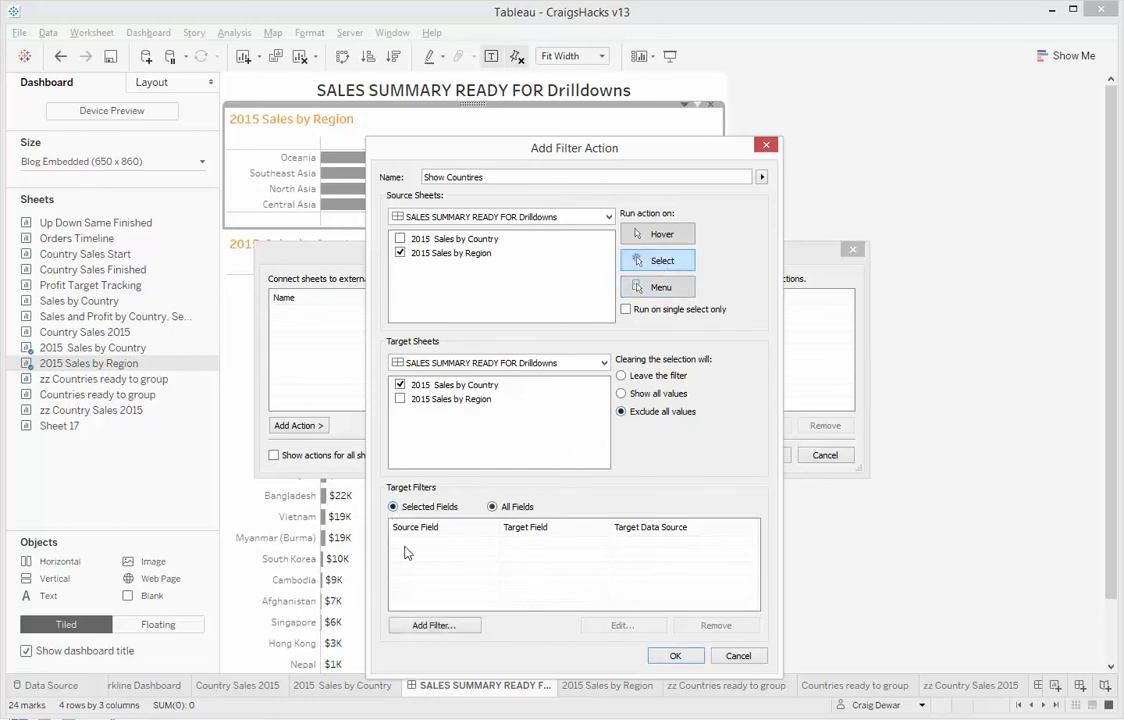
left_click(434, 625)
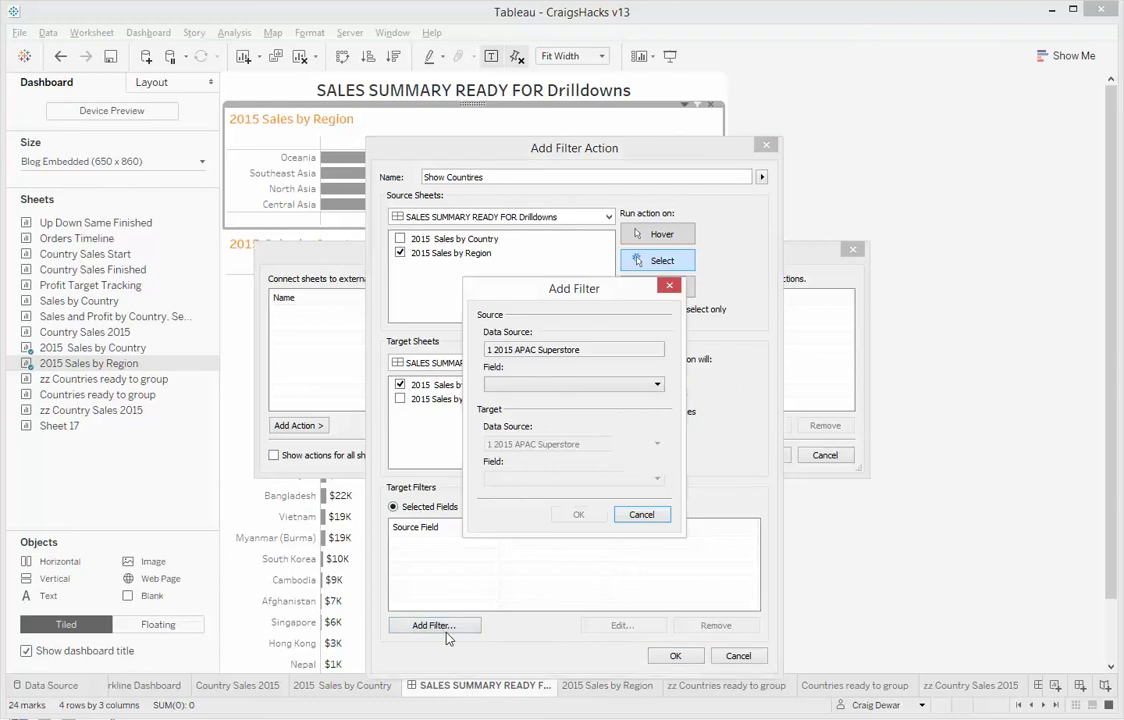
left_click(516, 385)
type("region")
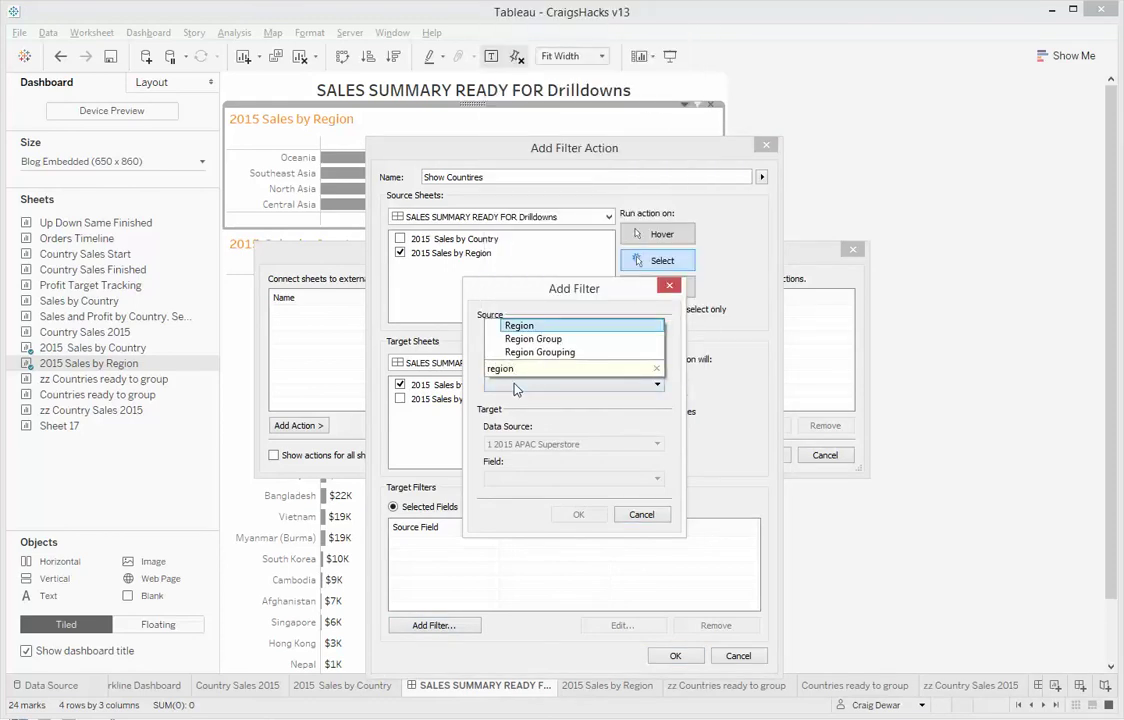
key("Return")
left_click(583, 516)
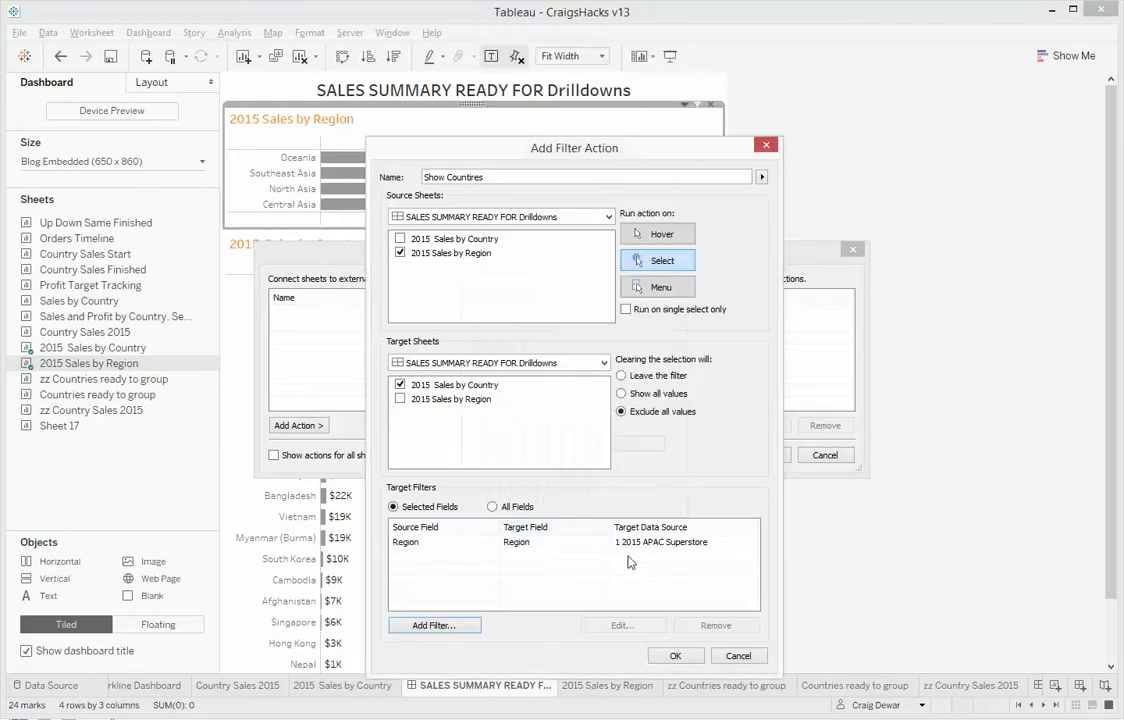
left_click(676, 656)
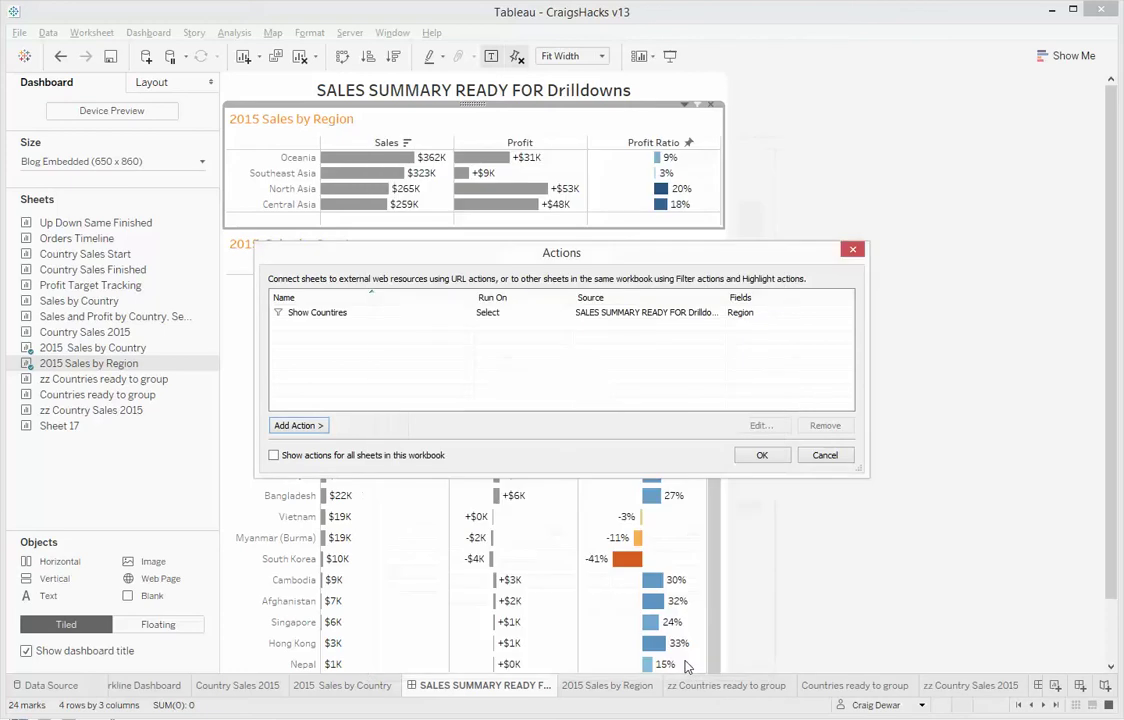
left_click(778, 459)
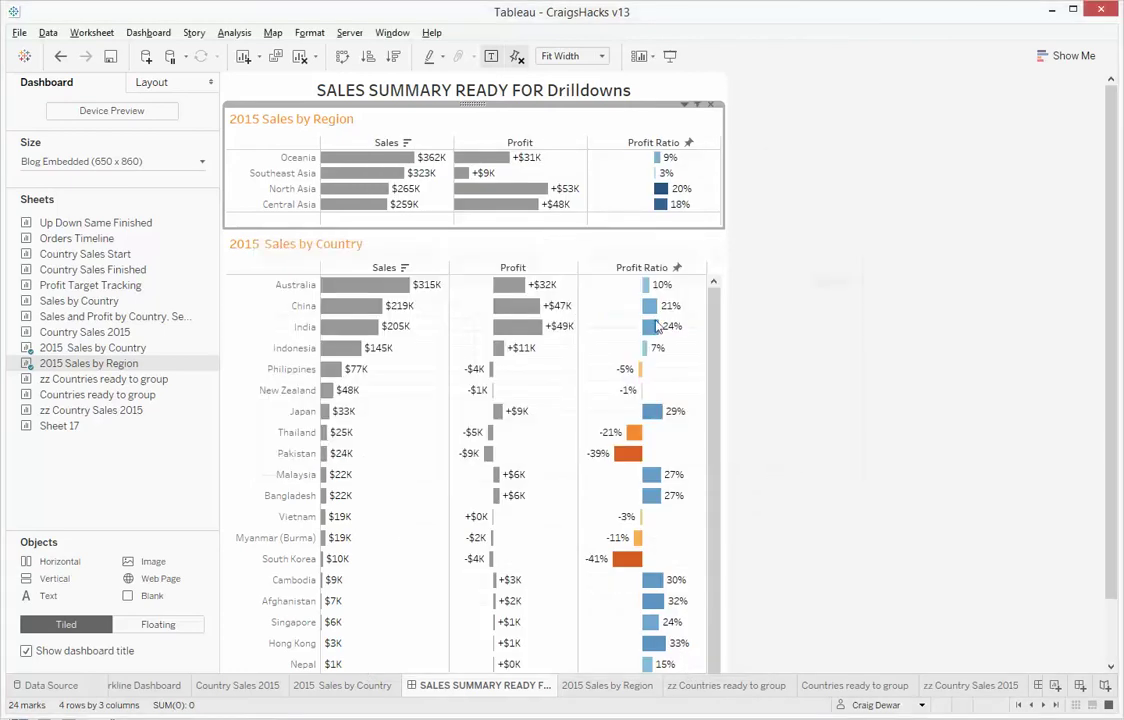
Test the action by selecting Oceania, Southeast Asia and North Asia, clearing, then reselecting Oceania.
left_click(280, 162)
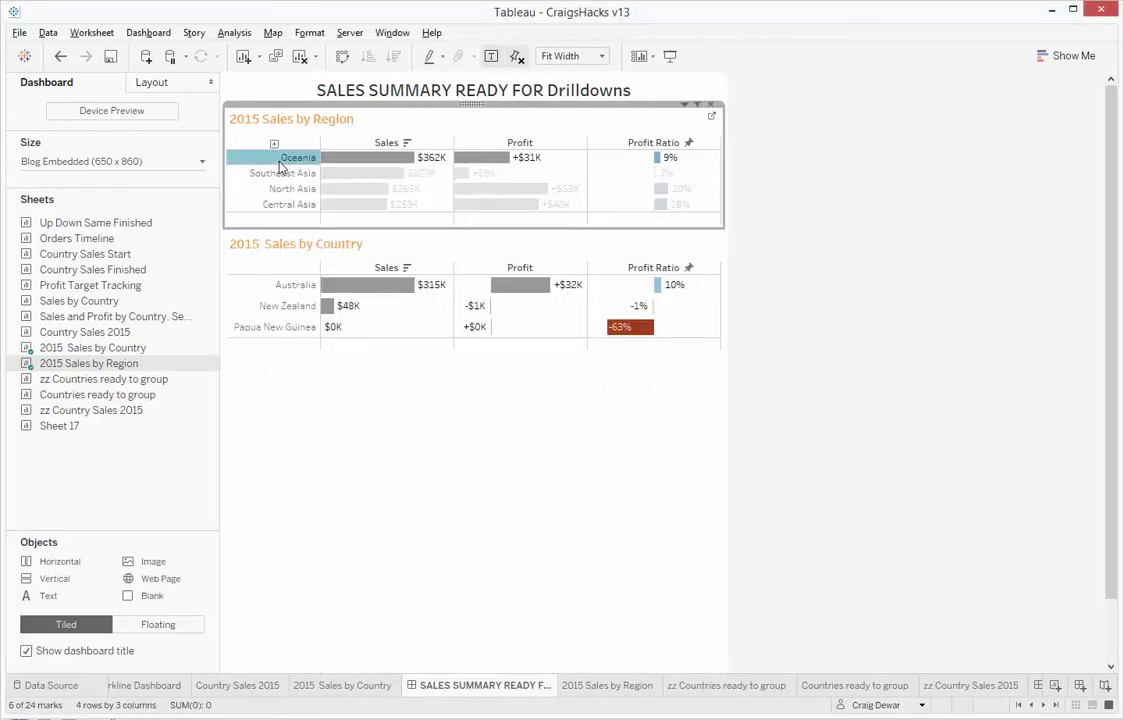
left_click(275, 175)
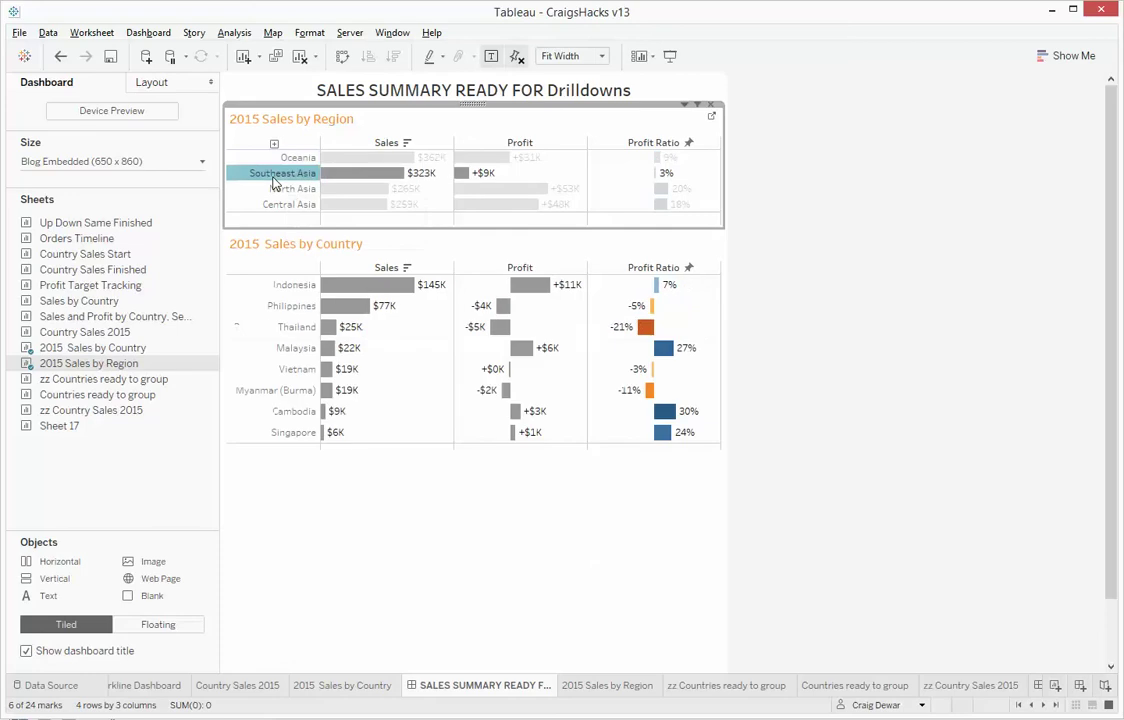
left_click(278, 190)
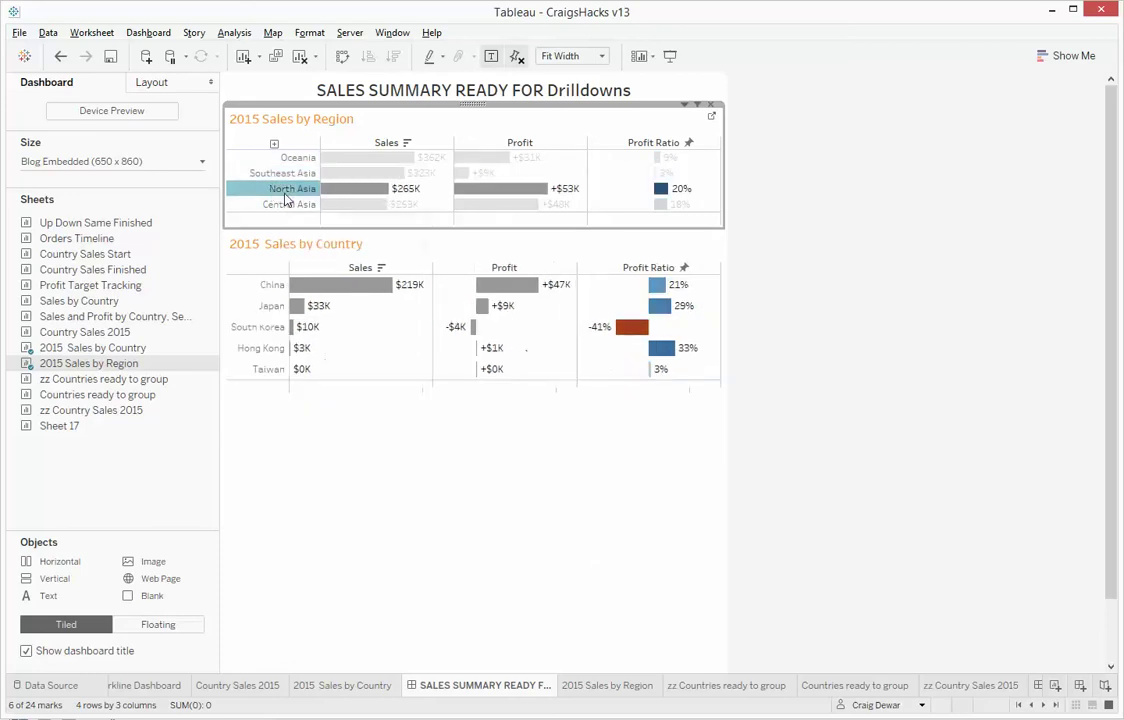
left_click(286, 193)
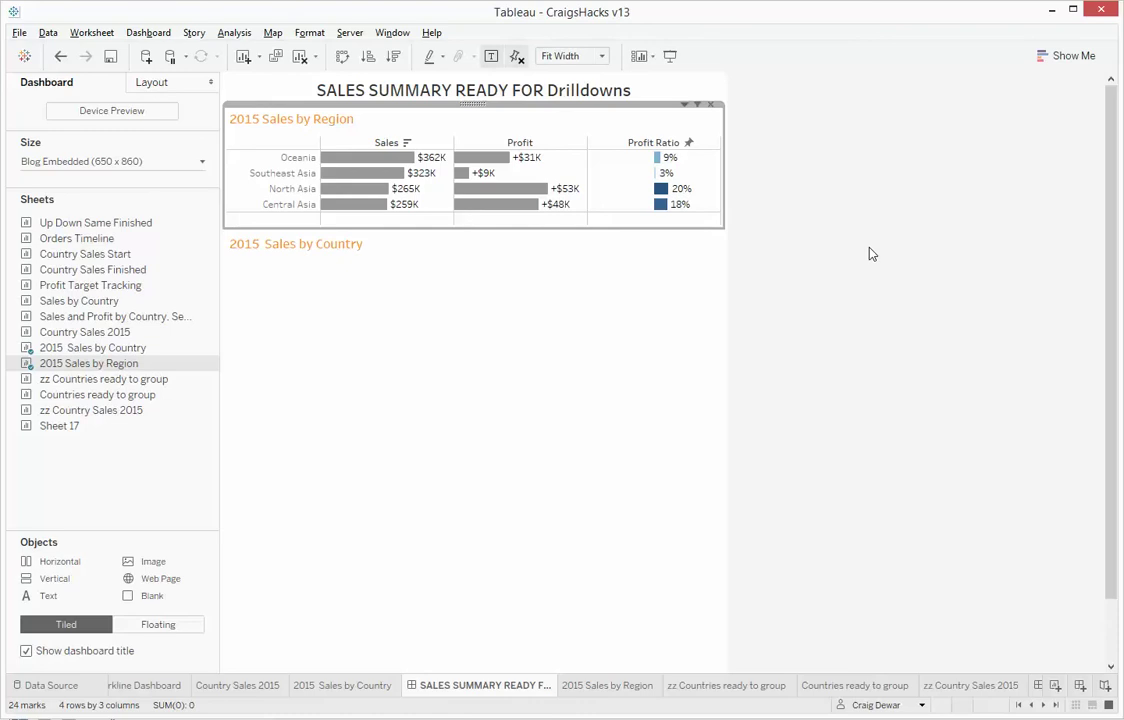
left_click(291, 165)
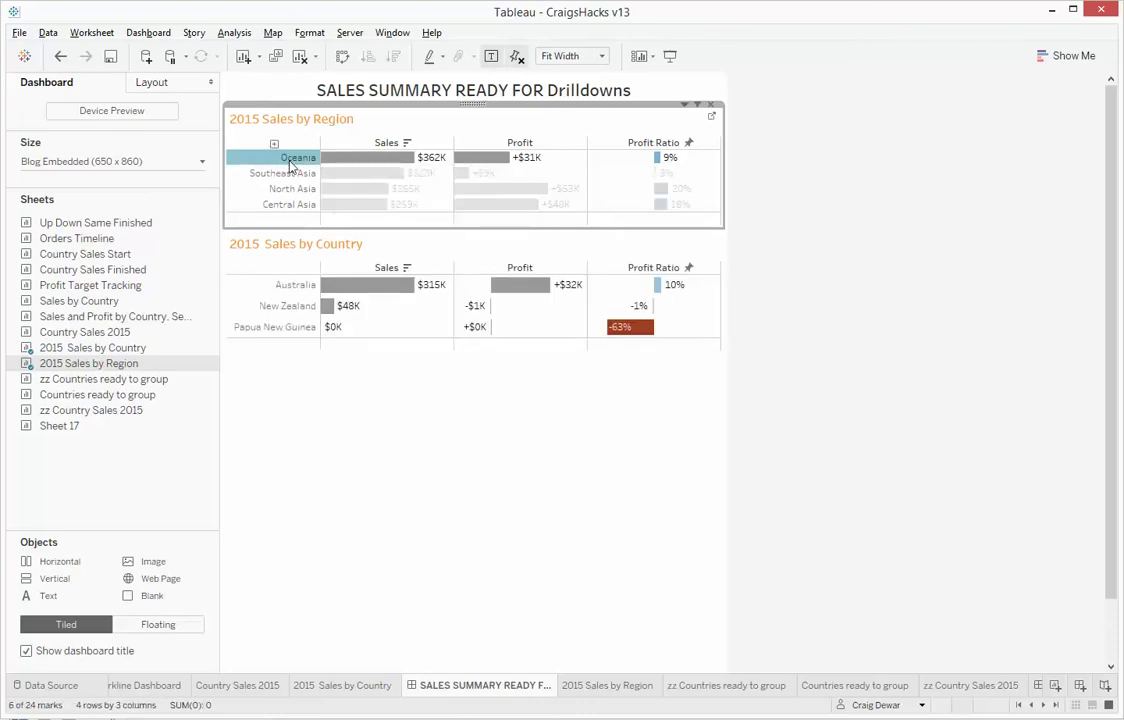
Clear the Oceania selection and hide the 2015 Sales by Country chart's title.
left_click(289, 165)
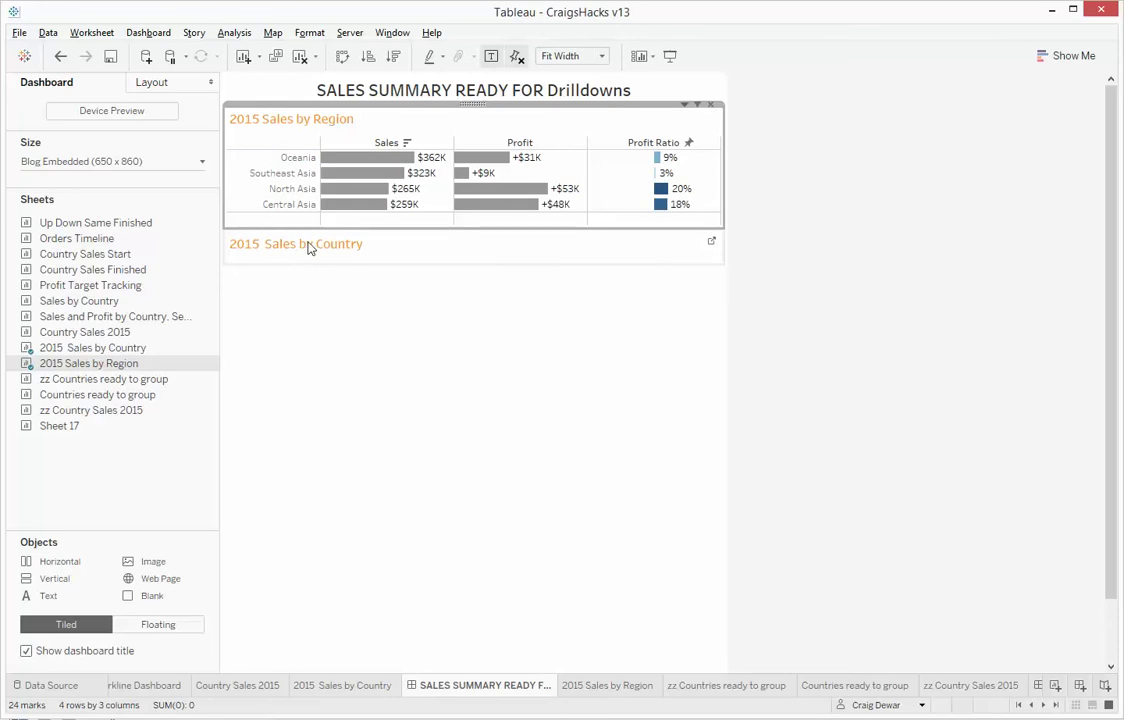
left_click(462, 249)
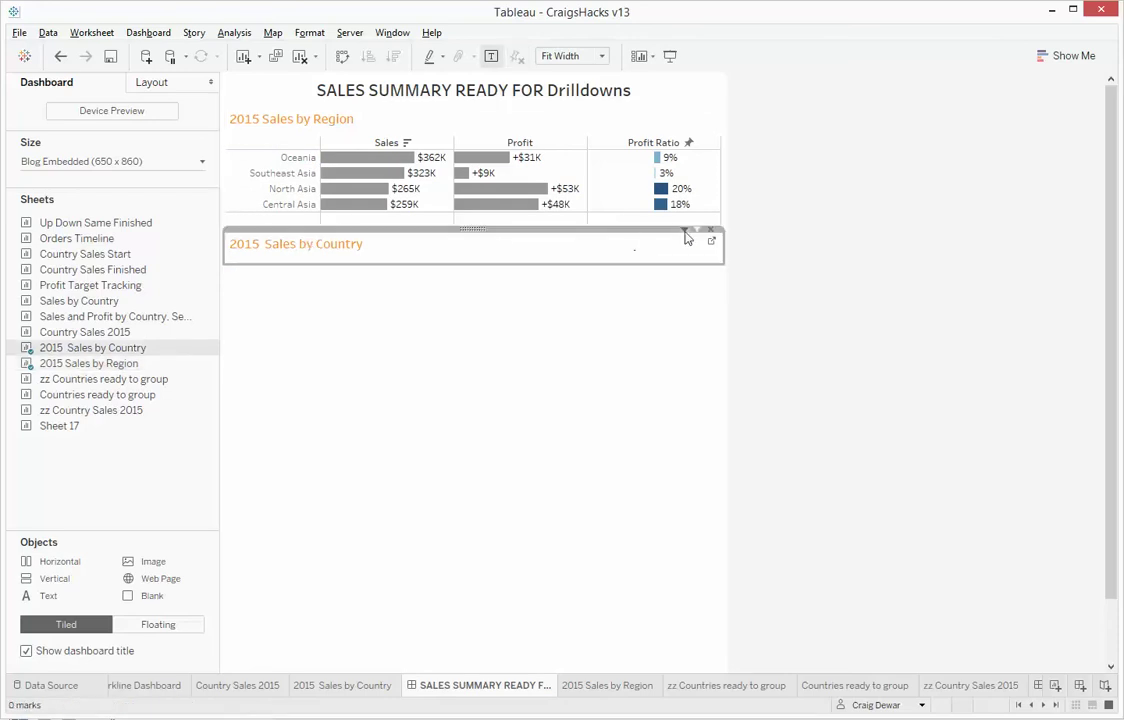
left_click(684, 230)
left_click(615, 302)
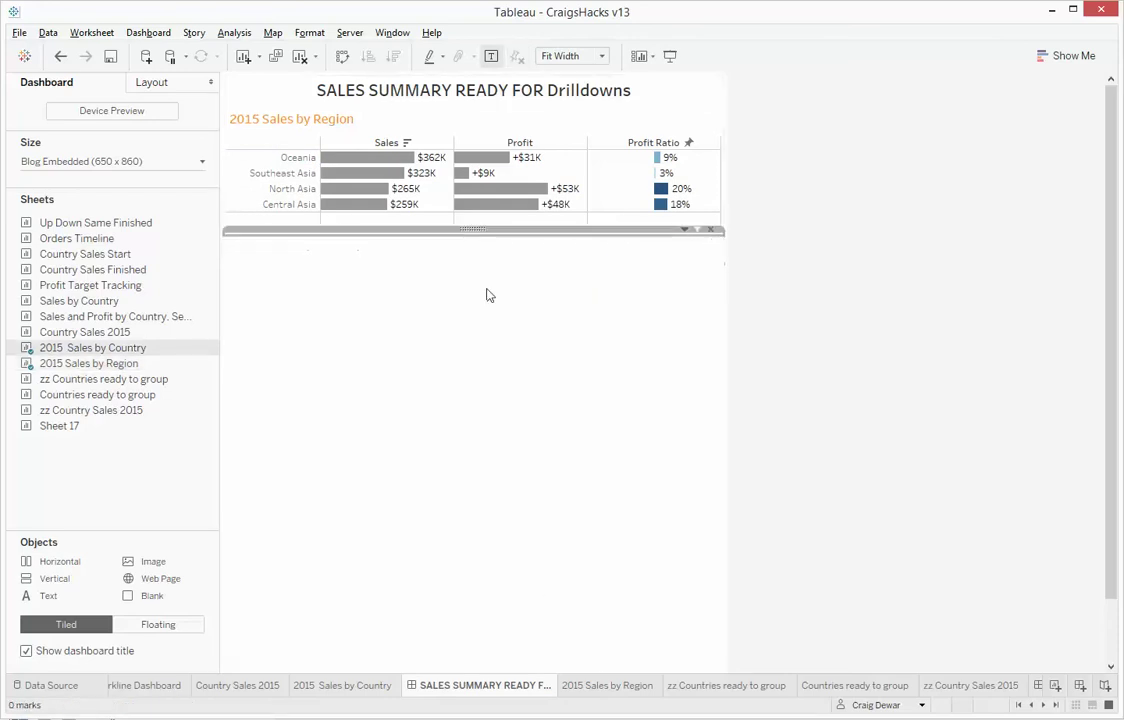
Filter to Oceania again and go to the 2015 Sales by Country worksheet.
left_click(265, 165)
left_click(265, 162)
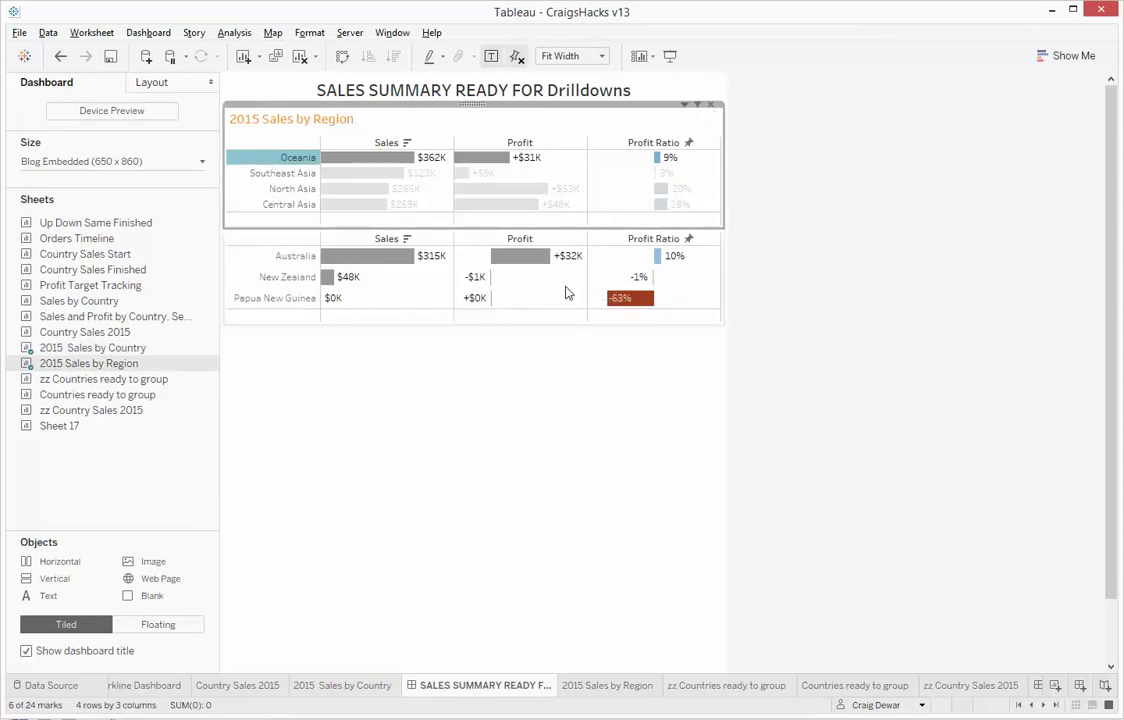
left_click(414, 281)
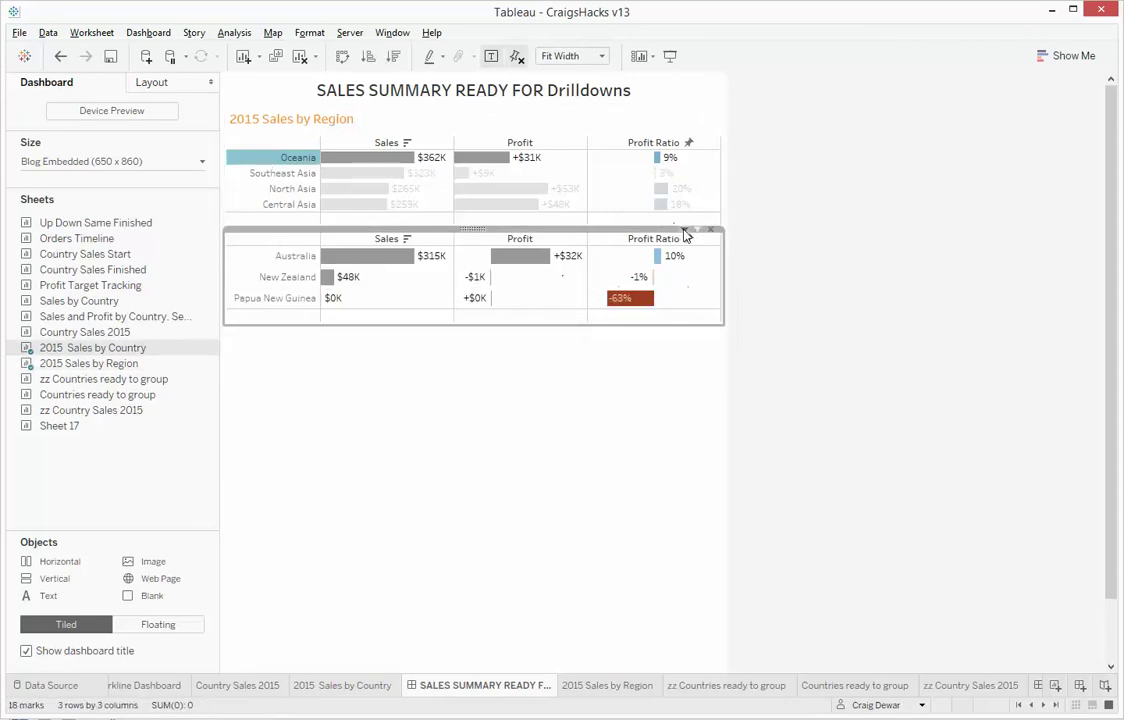
left_click(684, 230)
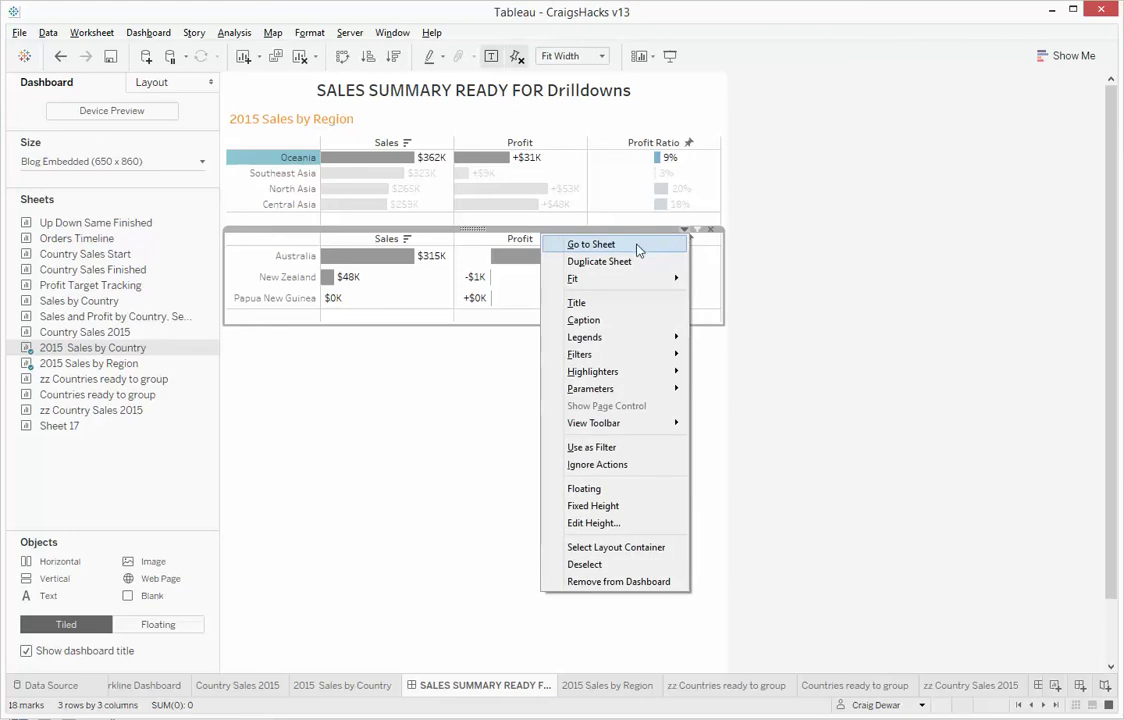
left_click(638, 247)
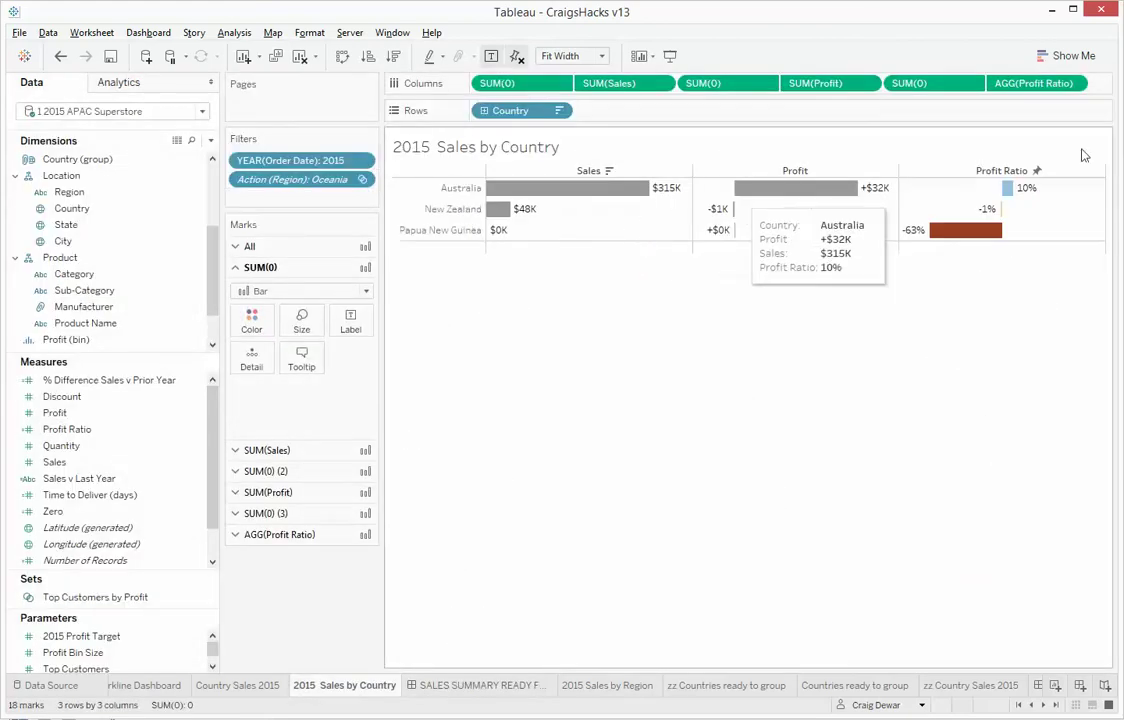
Add a 'by Country' inline calculation heading above the columns and hide its field label.
double_click(1095, 87)
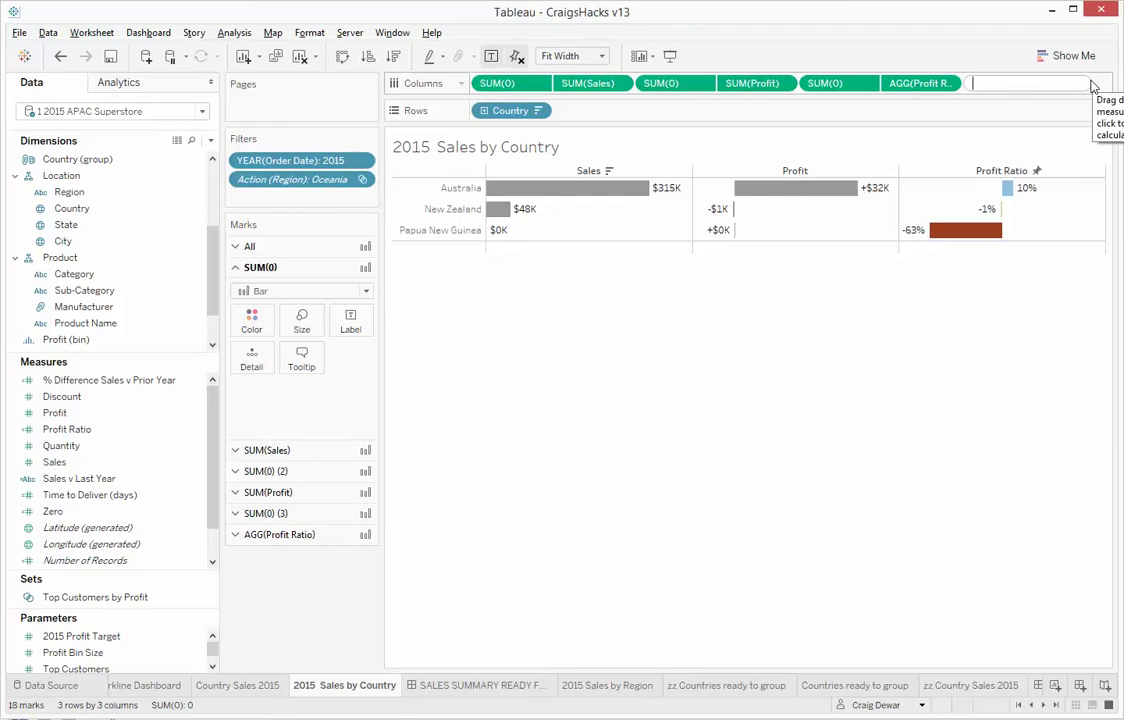
type("\"")
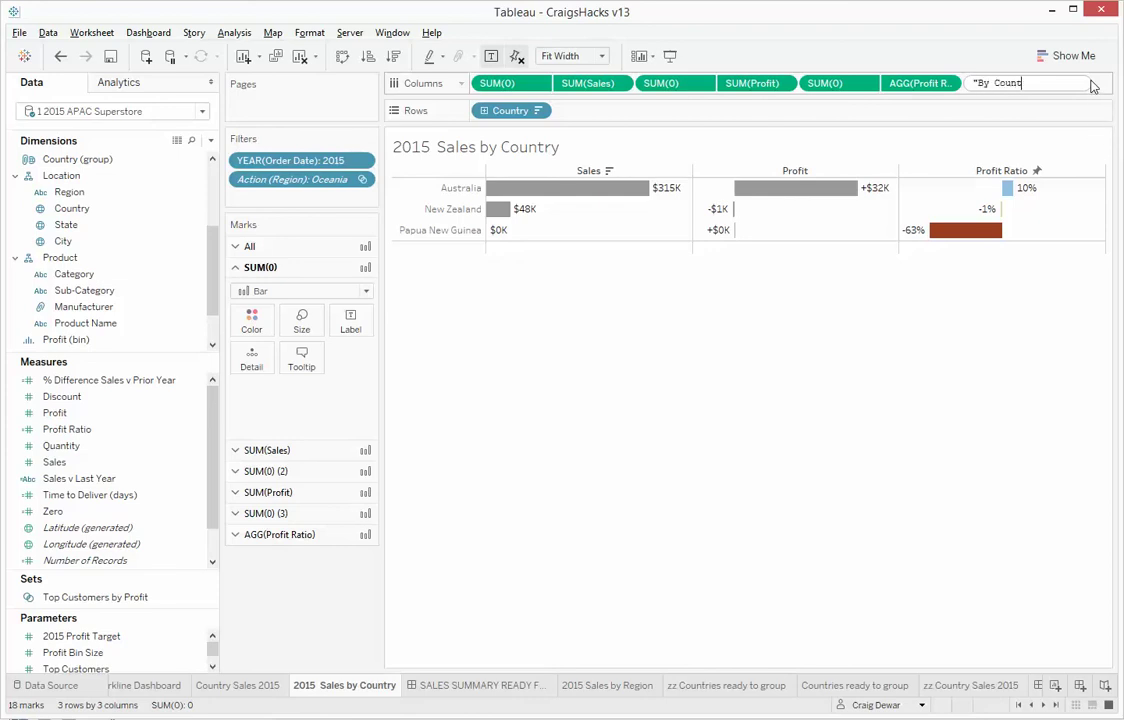
type("By Country\"")
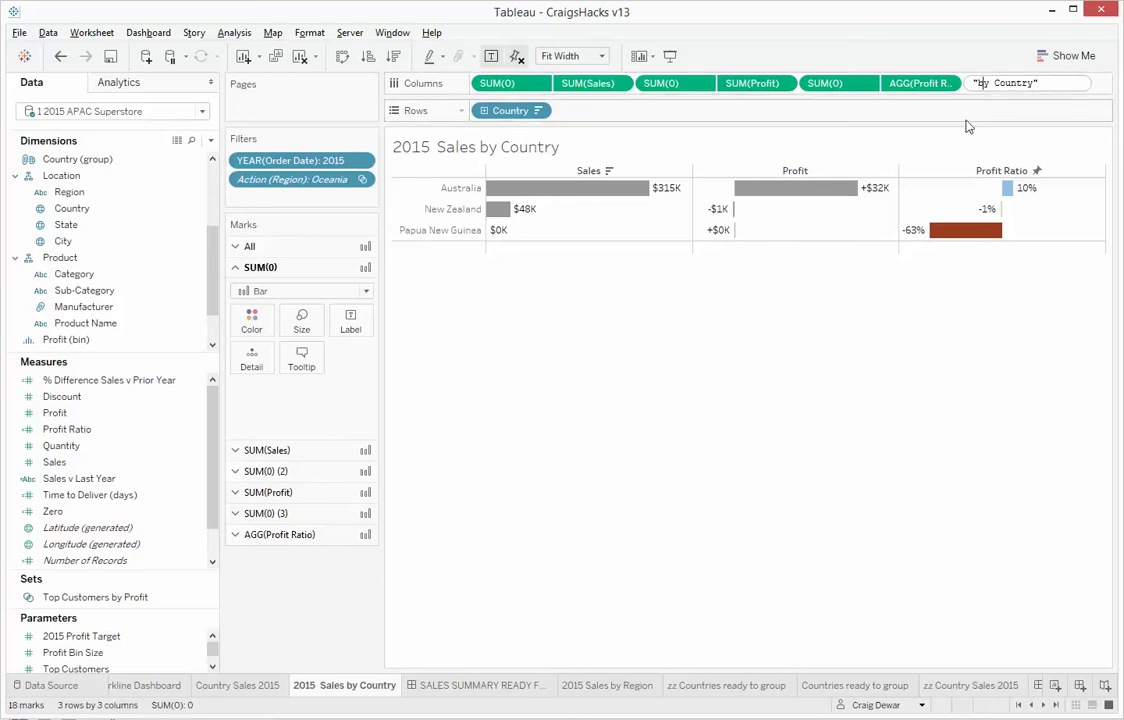
key("BackSpace")
type("b")
left_click(757, 155)
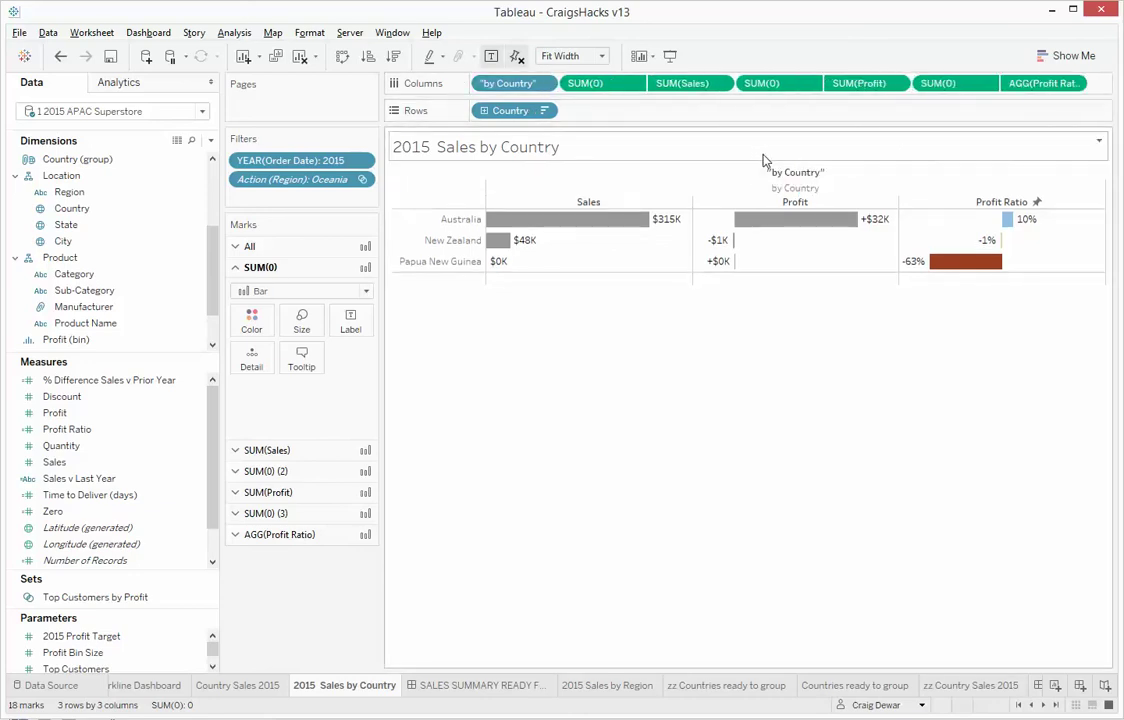
right_click(807, 179)
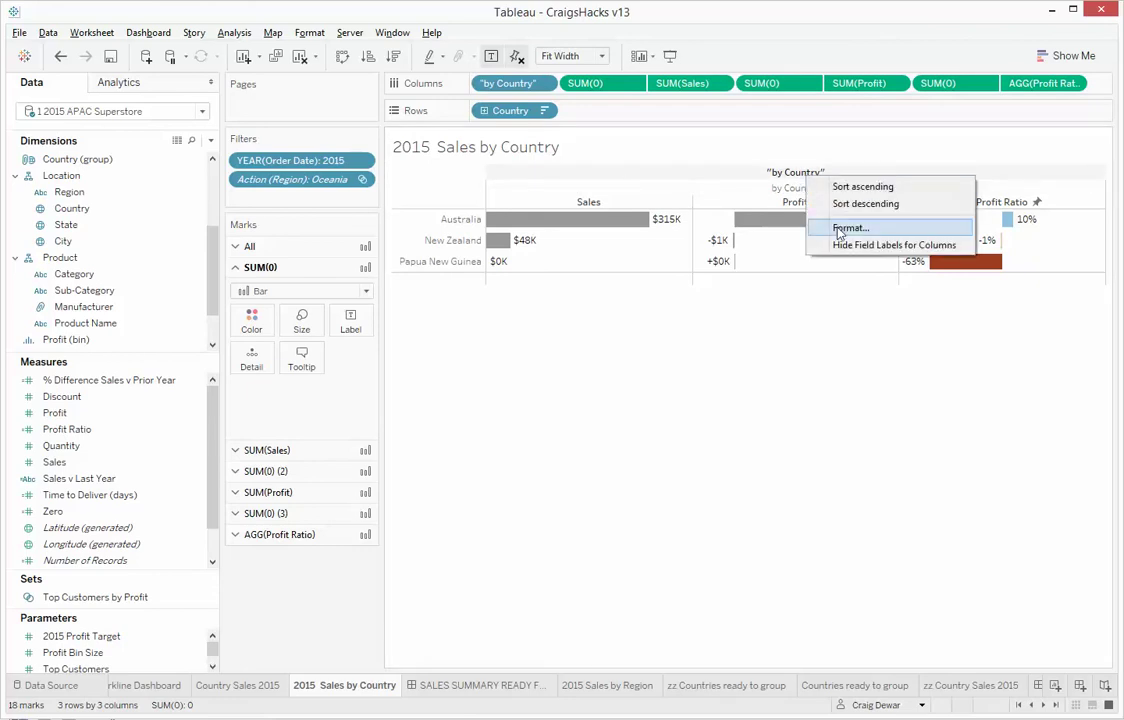
left_click(840, 245)
Set the by Country heading's default font size to 10pt.
left_click(706, 170)
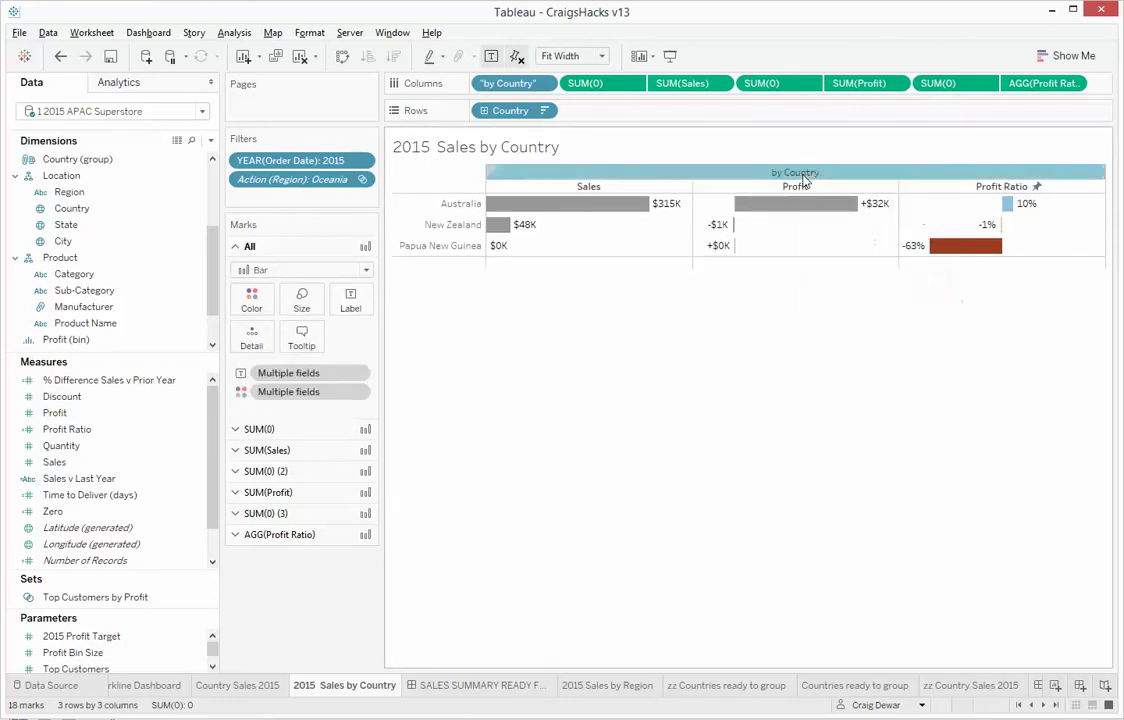
right_click(806, 179)
left_click(846, 245)
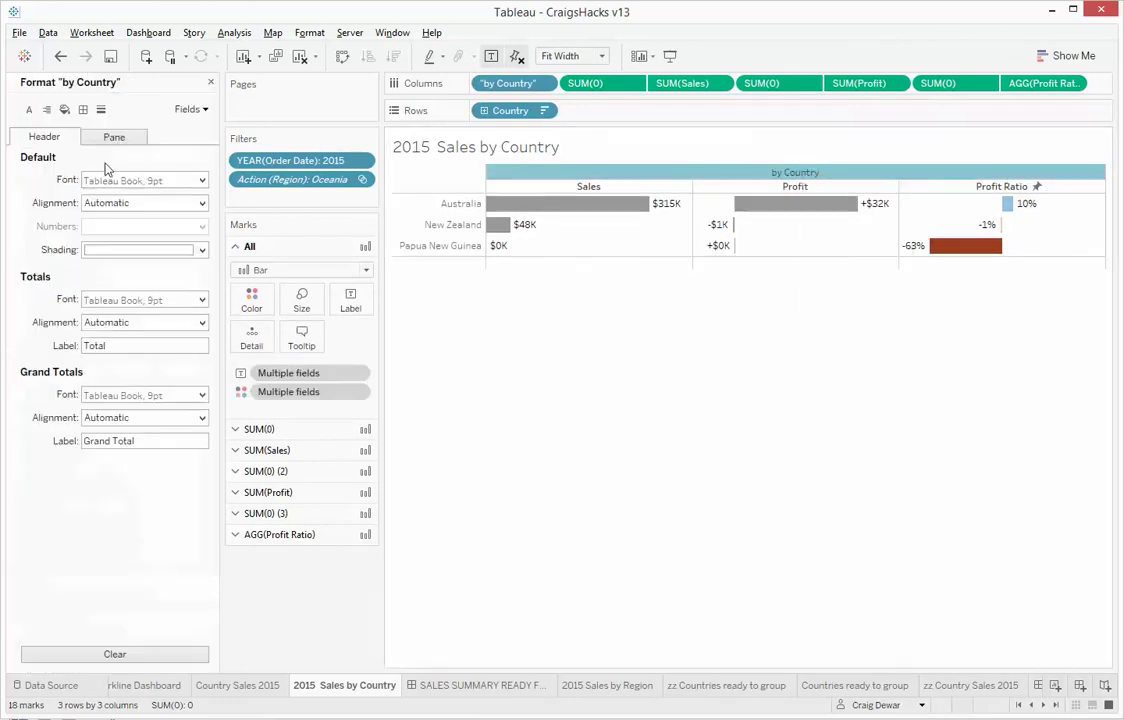
left_click(112, 182)
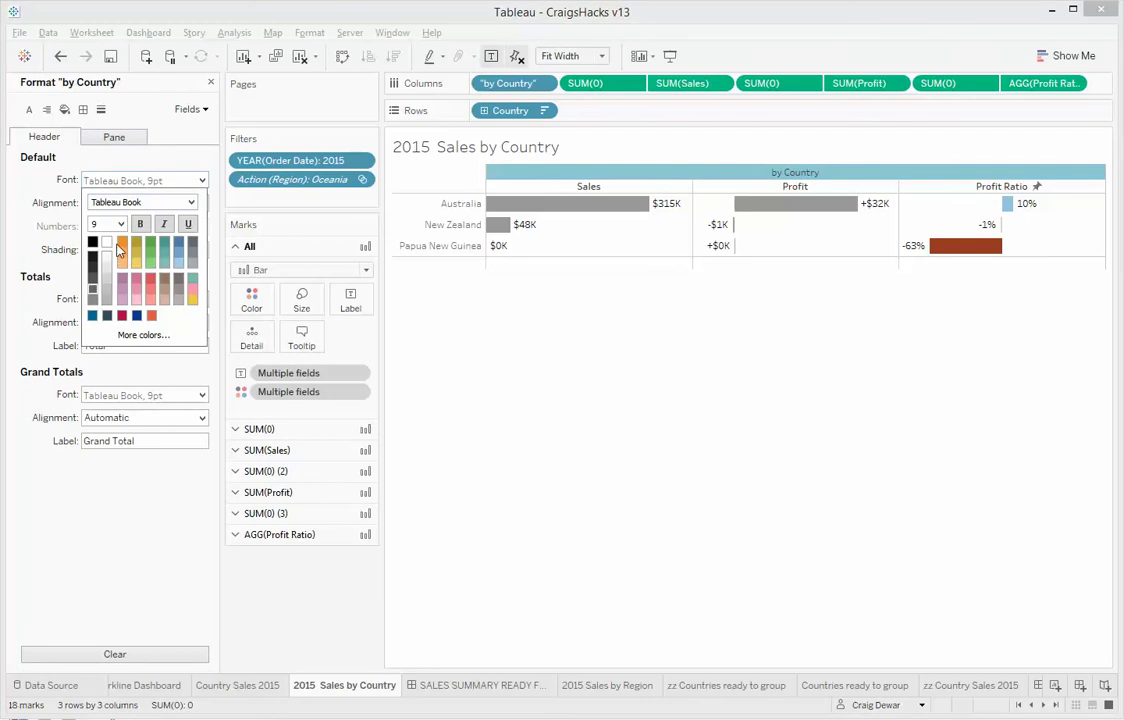
left_click(118, 224)
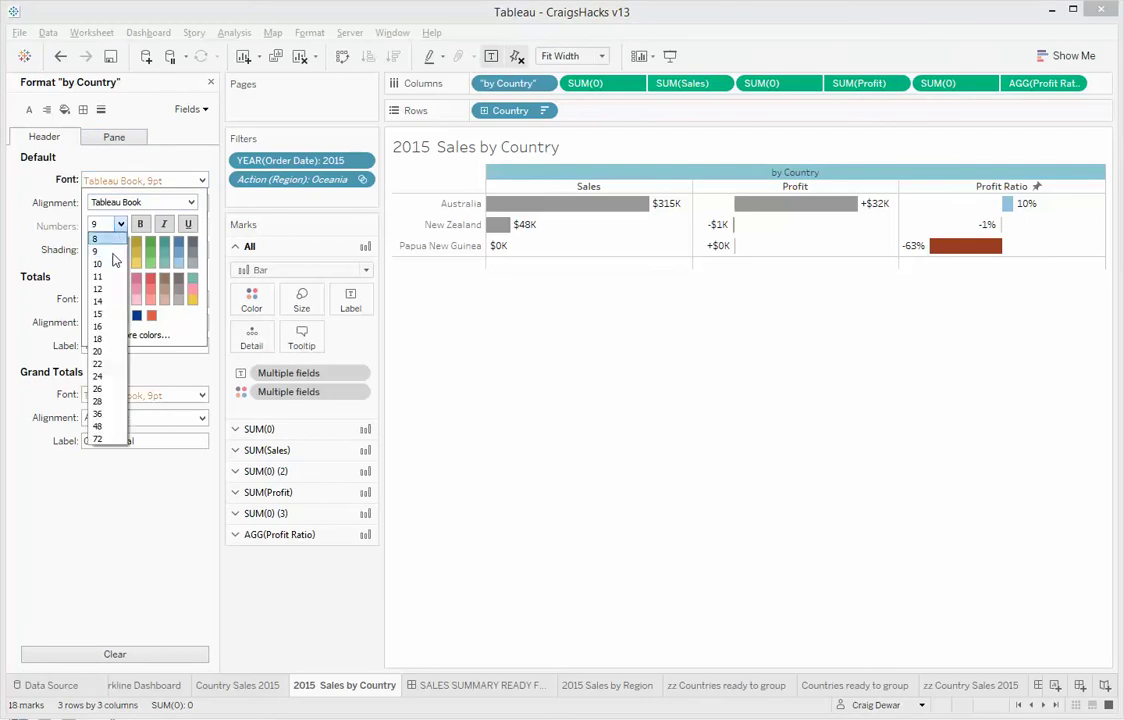
left_click(100, 263)
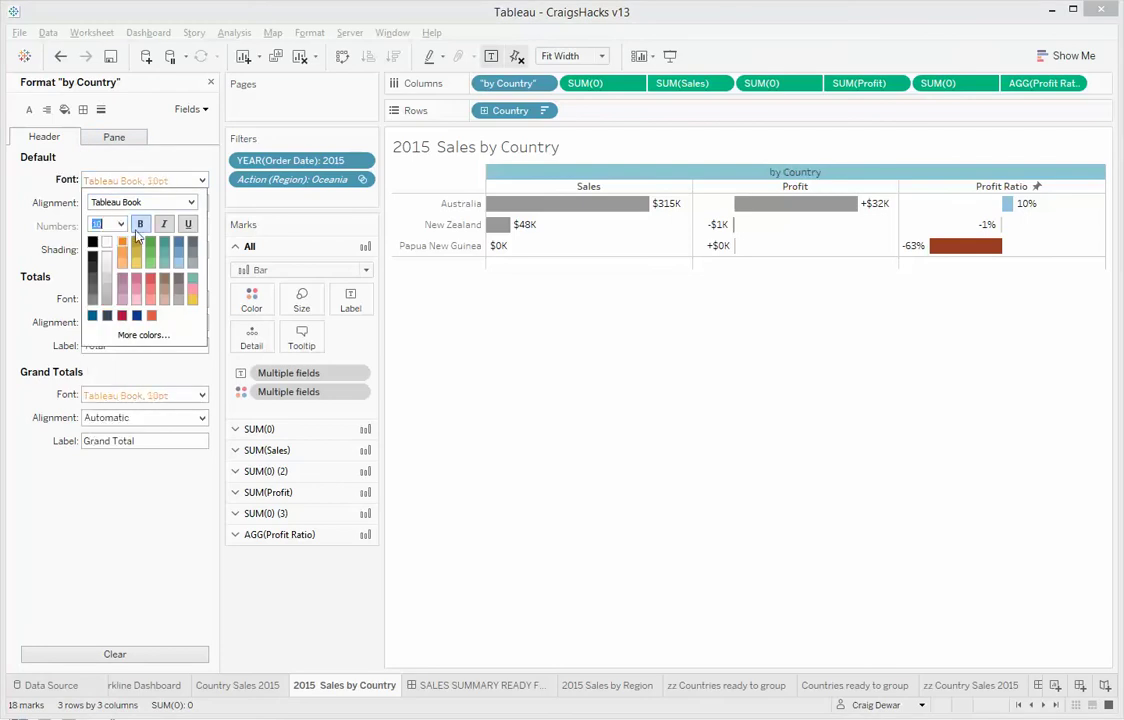
left_click(240, 687)
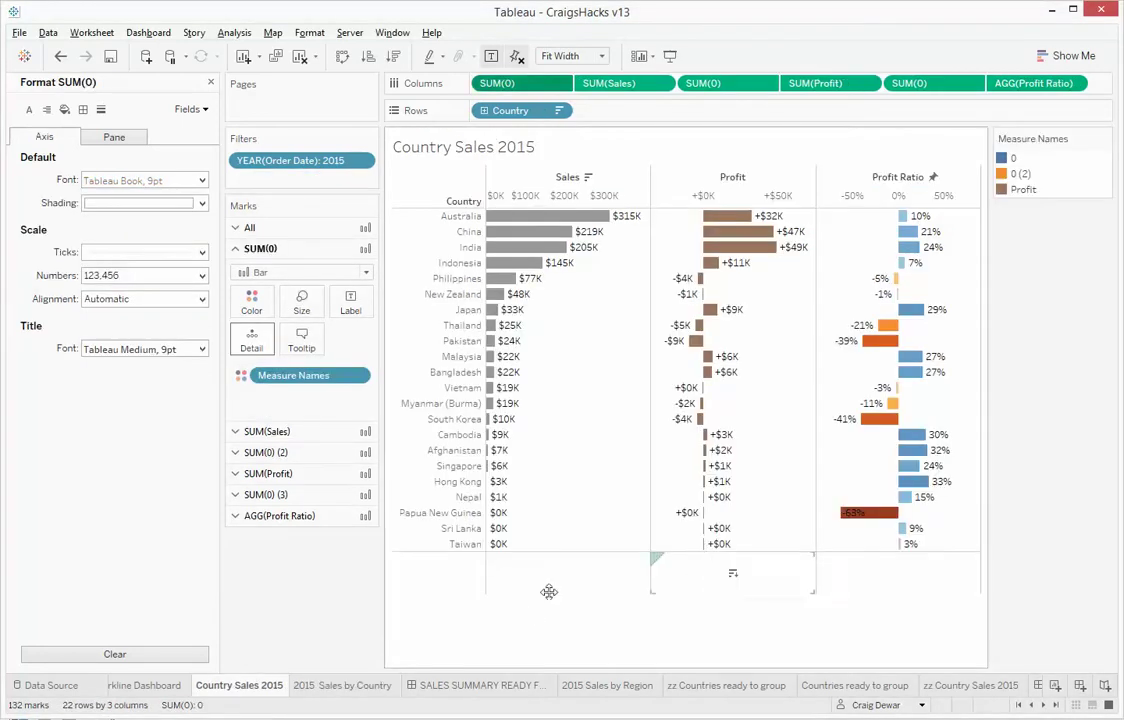
On the dashboard, clear Oceania, hide the Sales by Region title, and go to its worksheet.
left_click(467, 685)
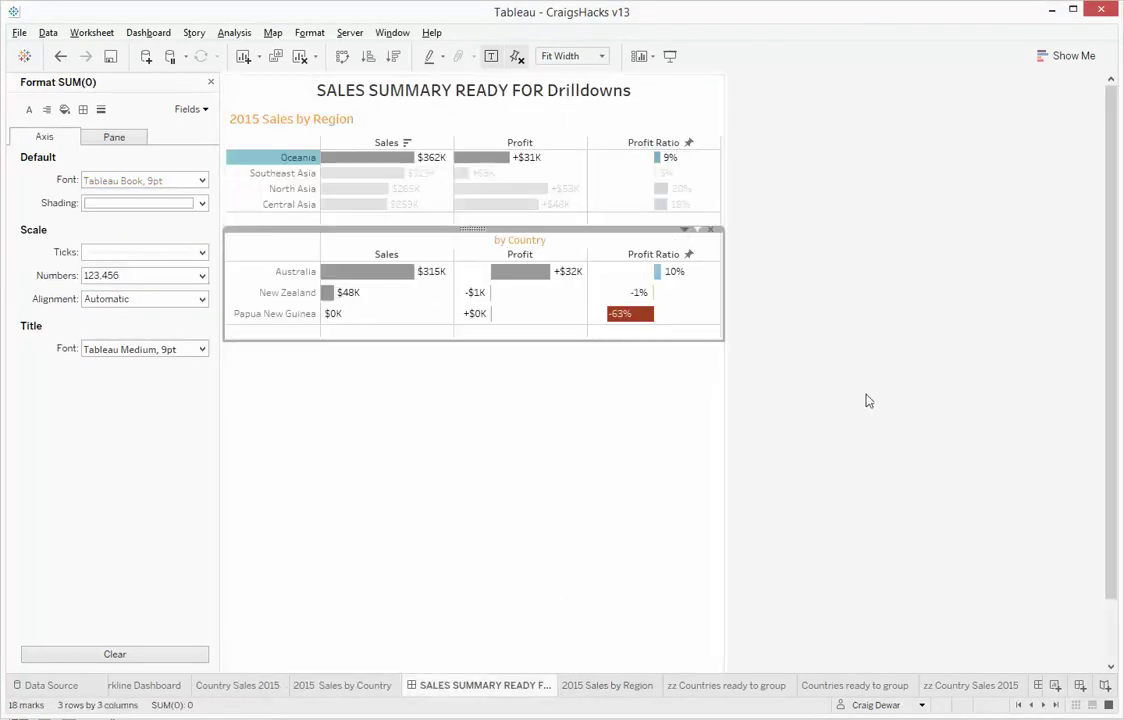
left_click(279, 163)
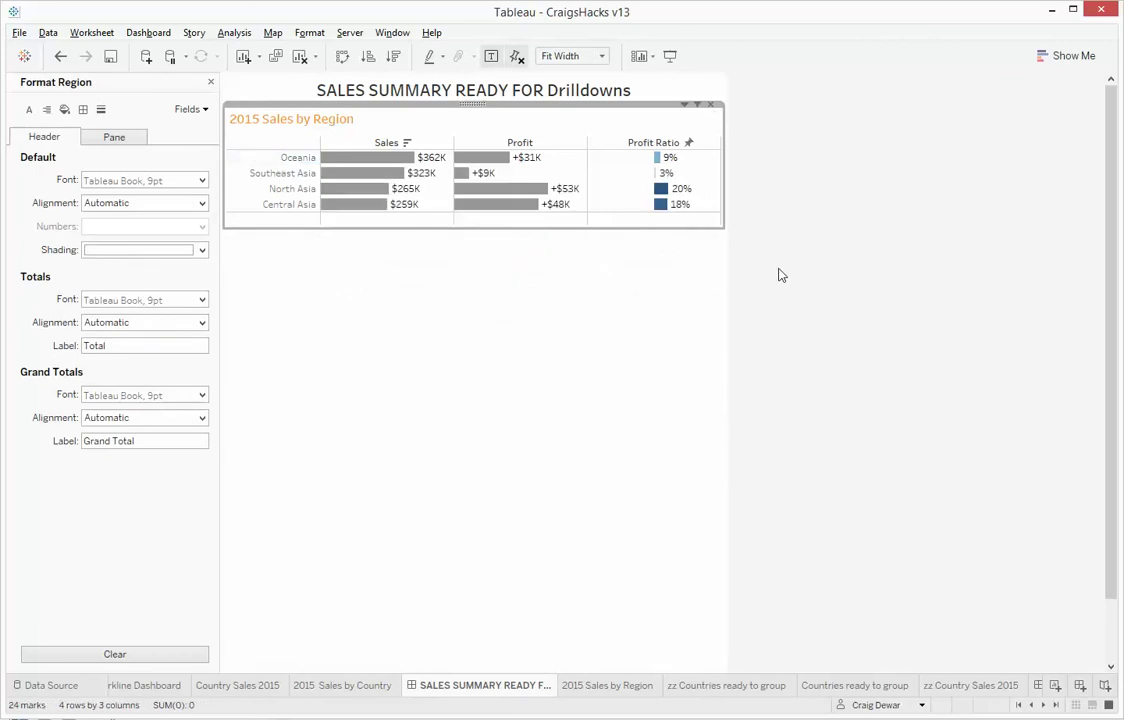
left_click(697, 104)
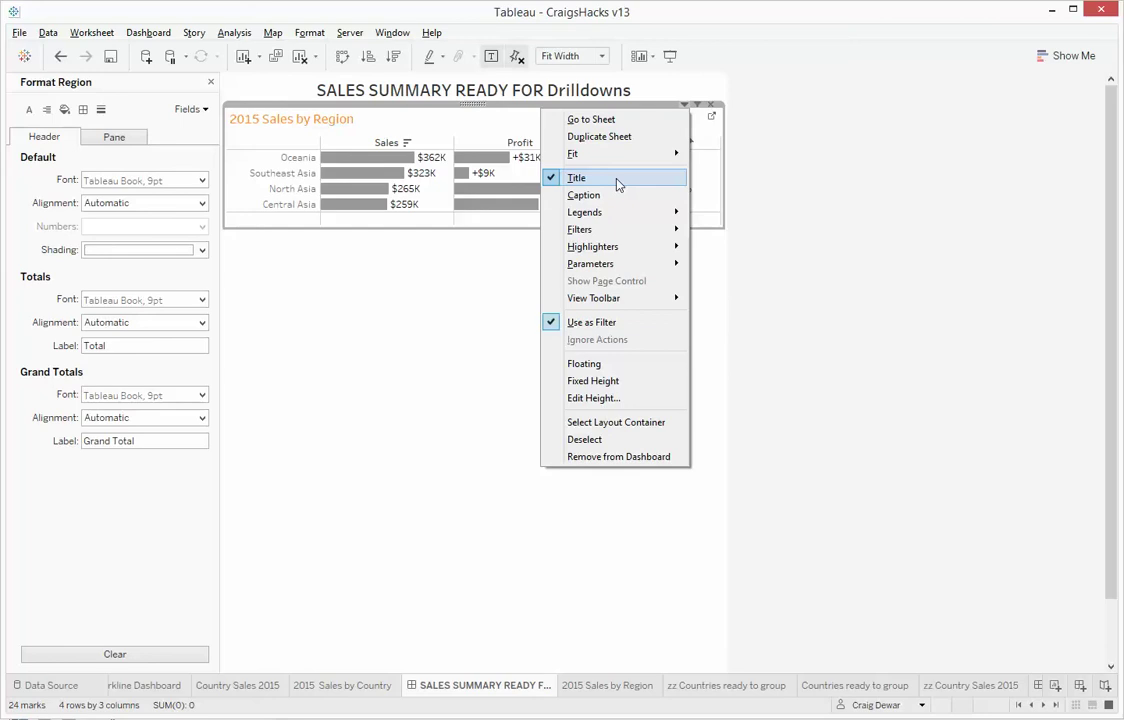
left_click(617, 183)
left_click(682, 106)
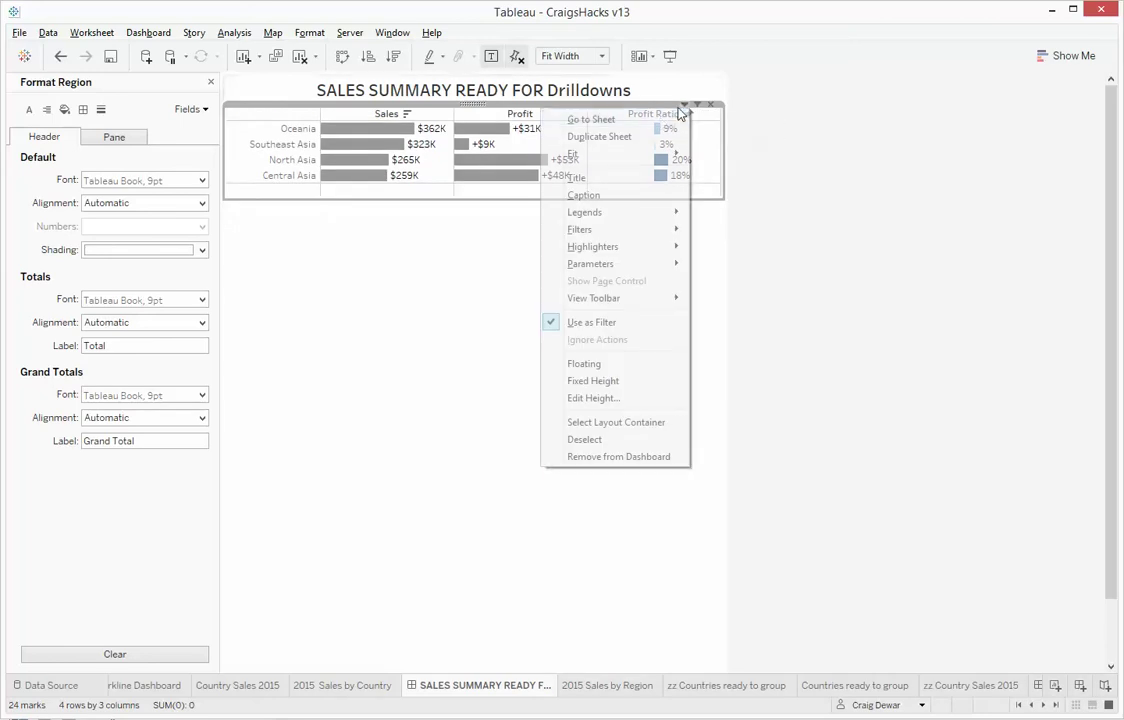
left_click(660, 120)
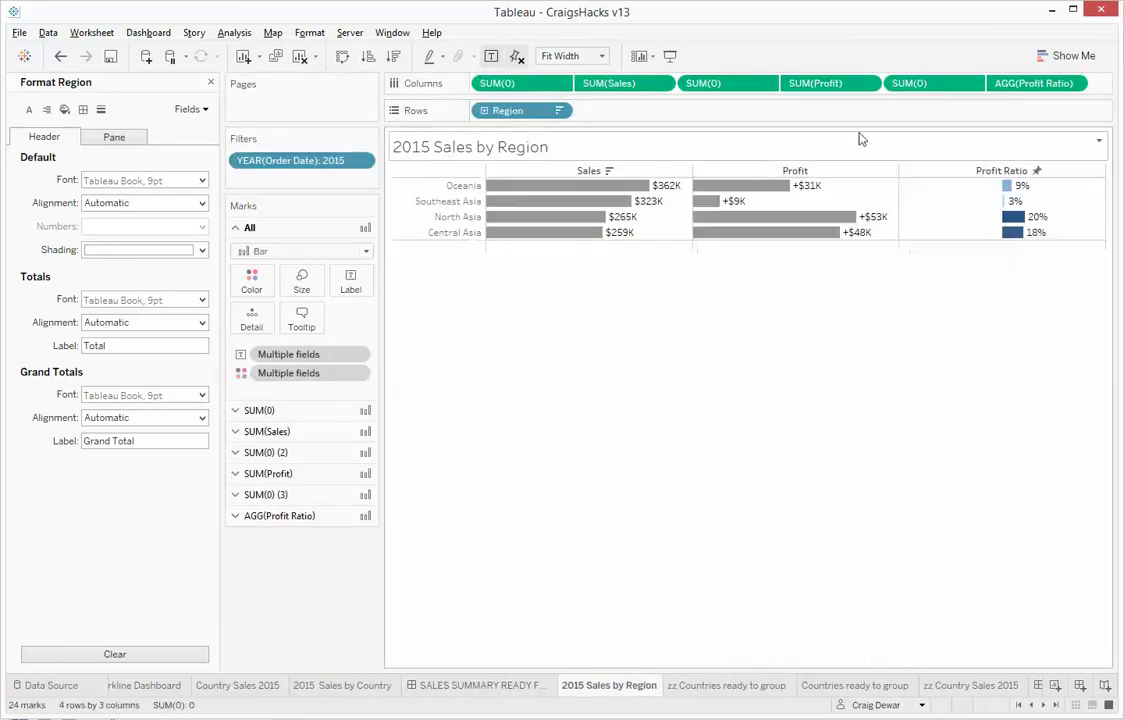
Add a 'by Region' inline calculation heading spanning the region chart's columns.
double_click(1100, 84)
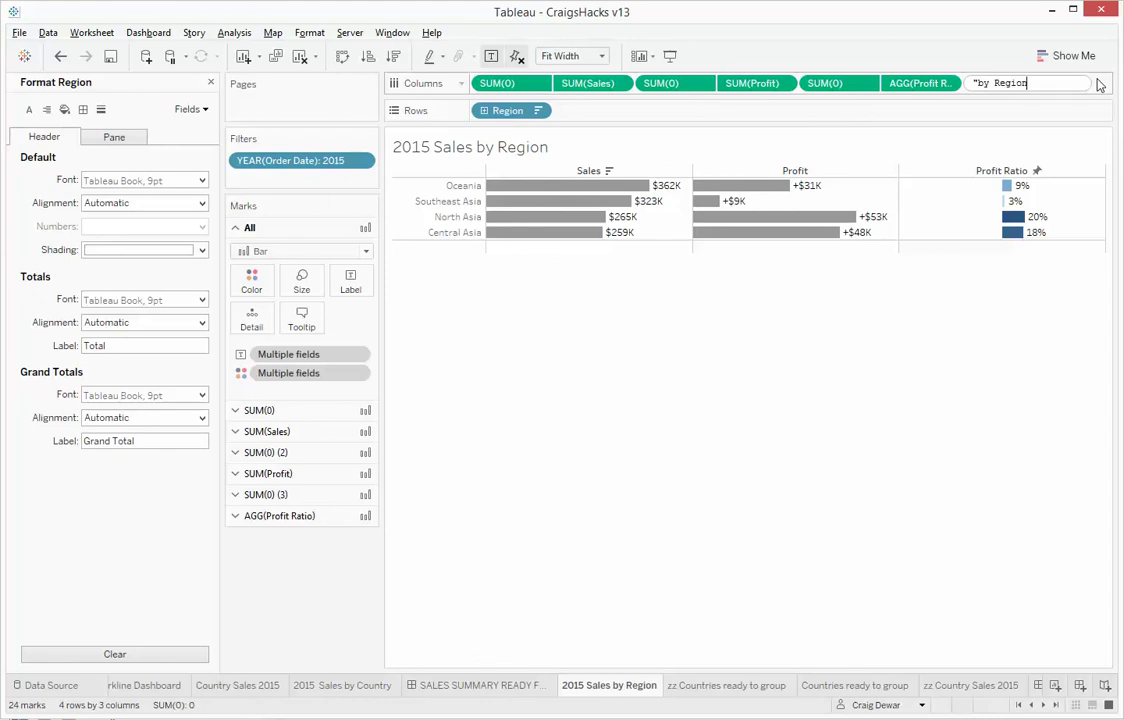
key("Return")
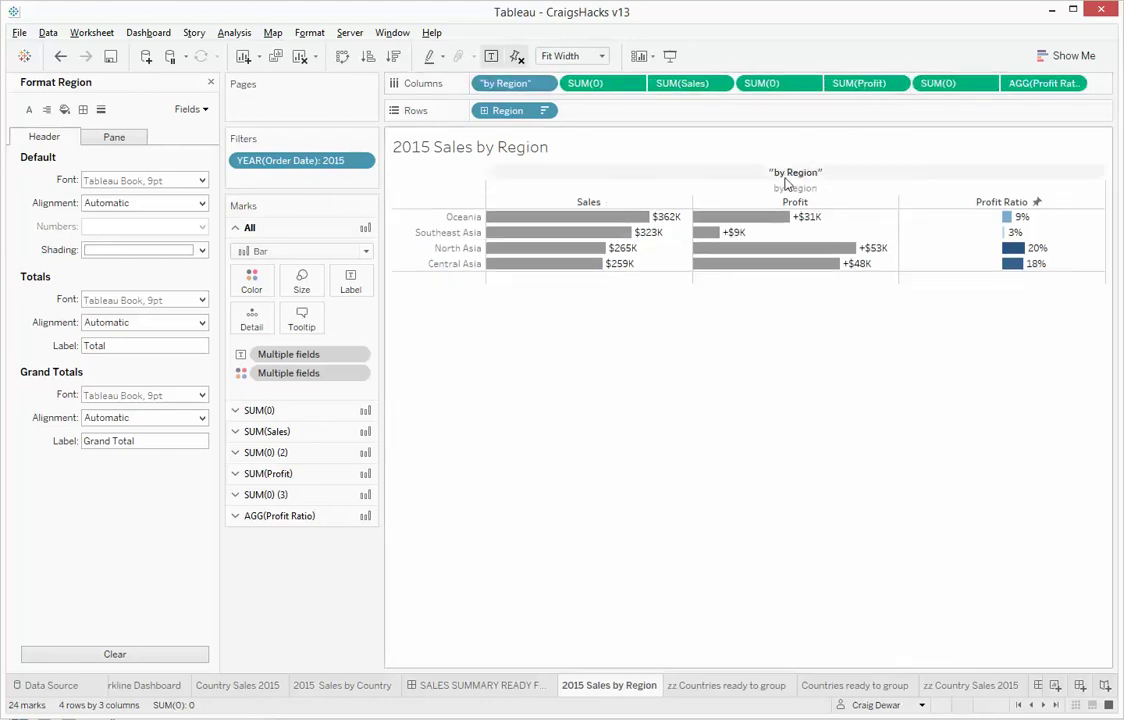
right_click(790, 175)
left_click(793, 200)
left_click(788, 172)
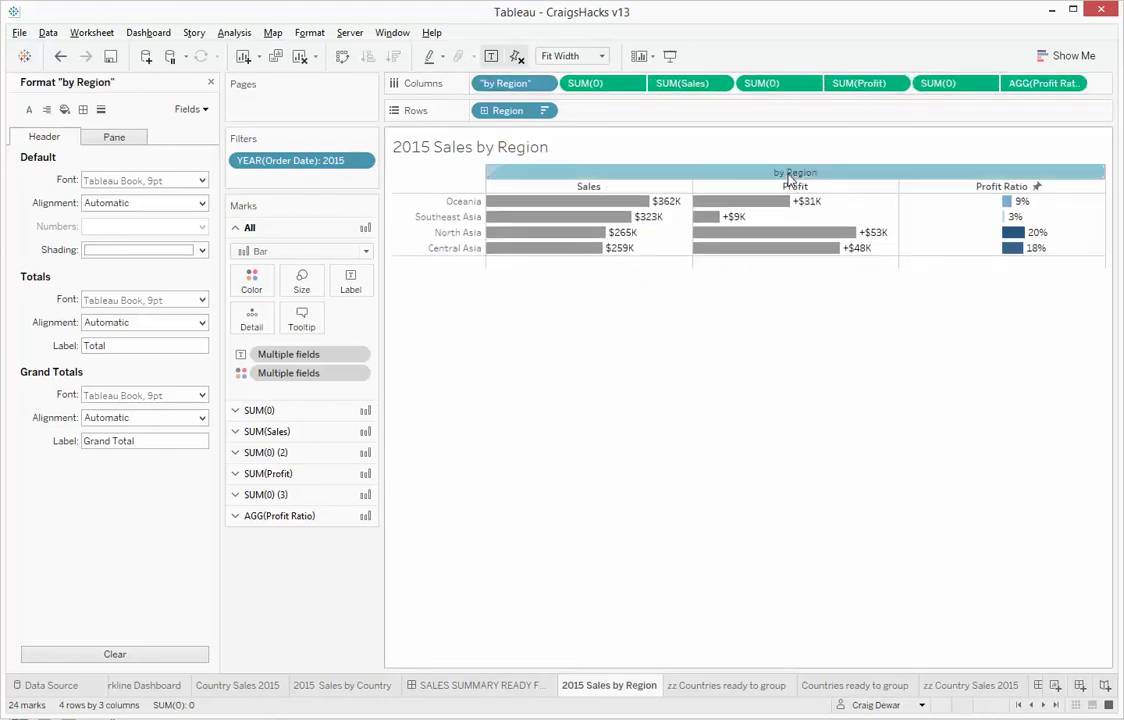
right_click(788, 175)
key("Escape")
Set the by Region heading's font size to 10pt.
left_click(115, 181)
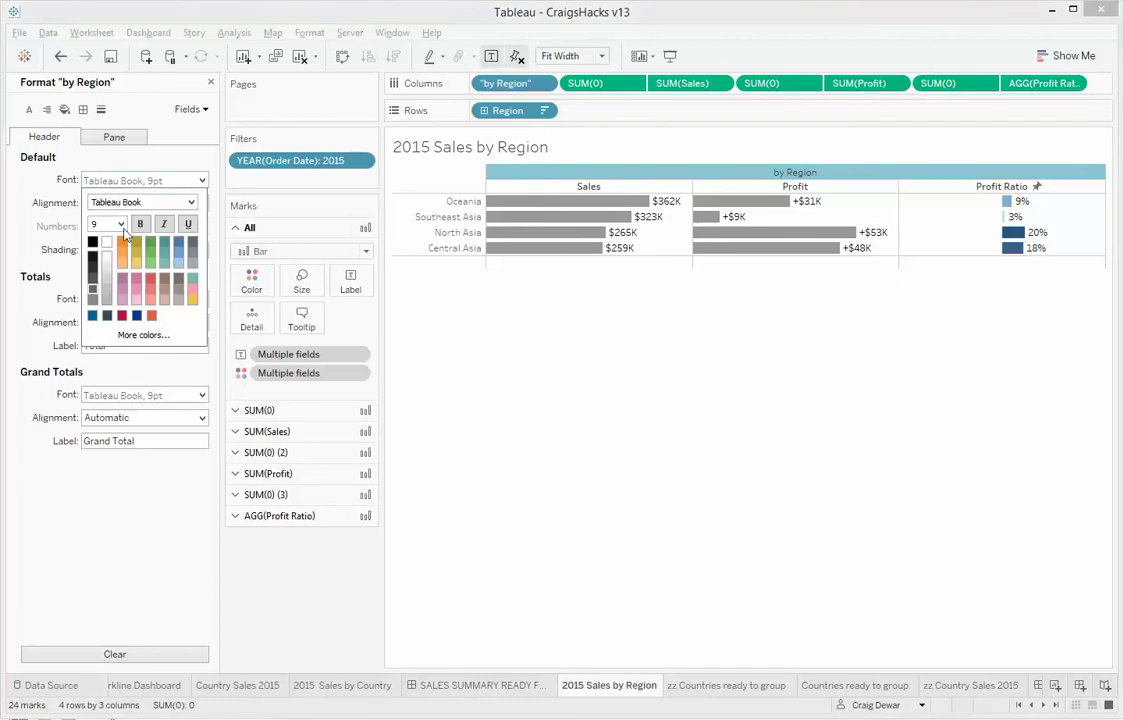
left_click(120, 224)
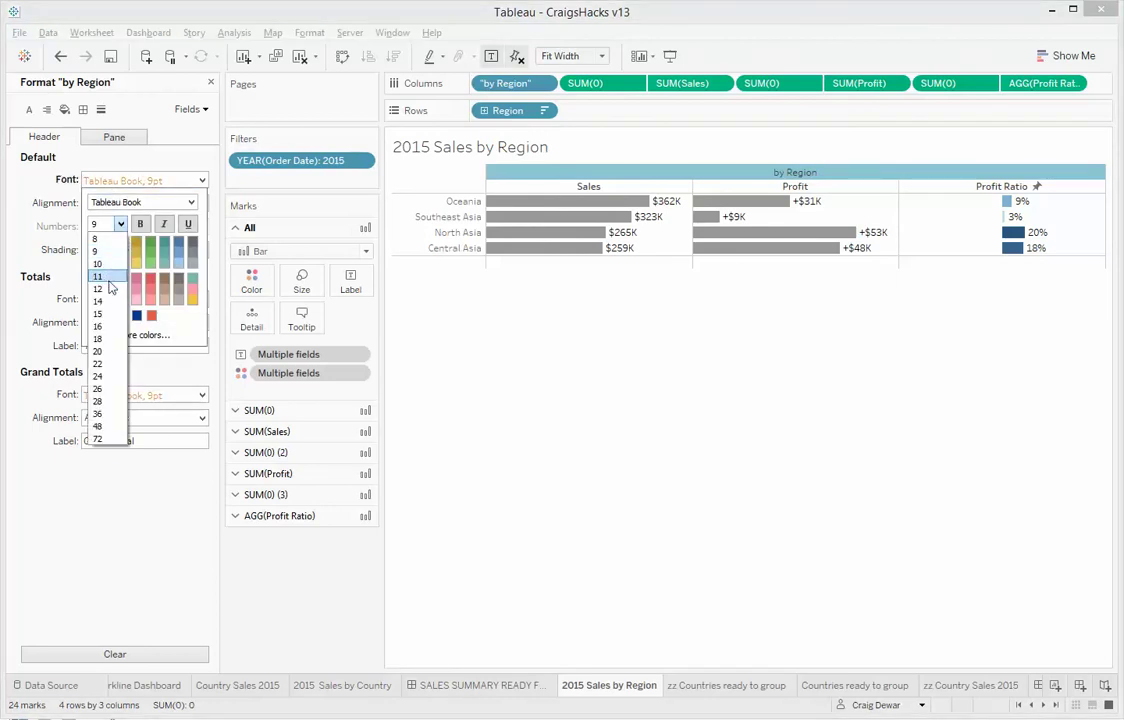
left_click(105, 265)
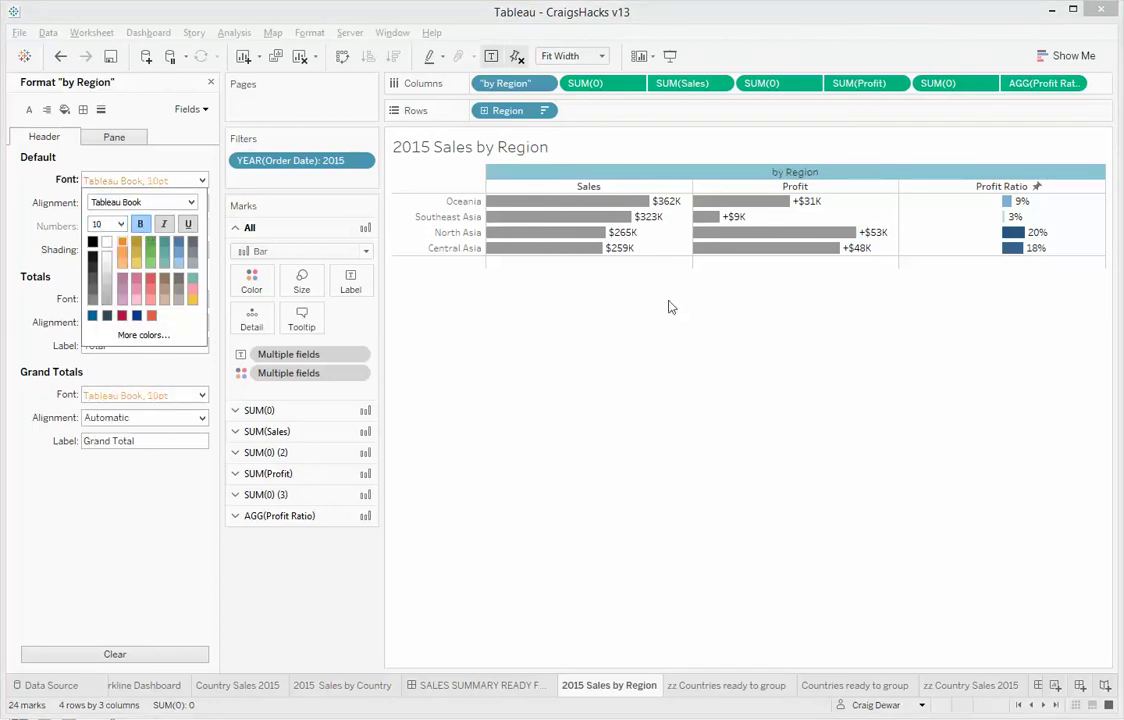
left_click(491, 689)
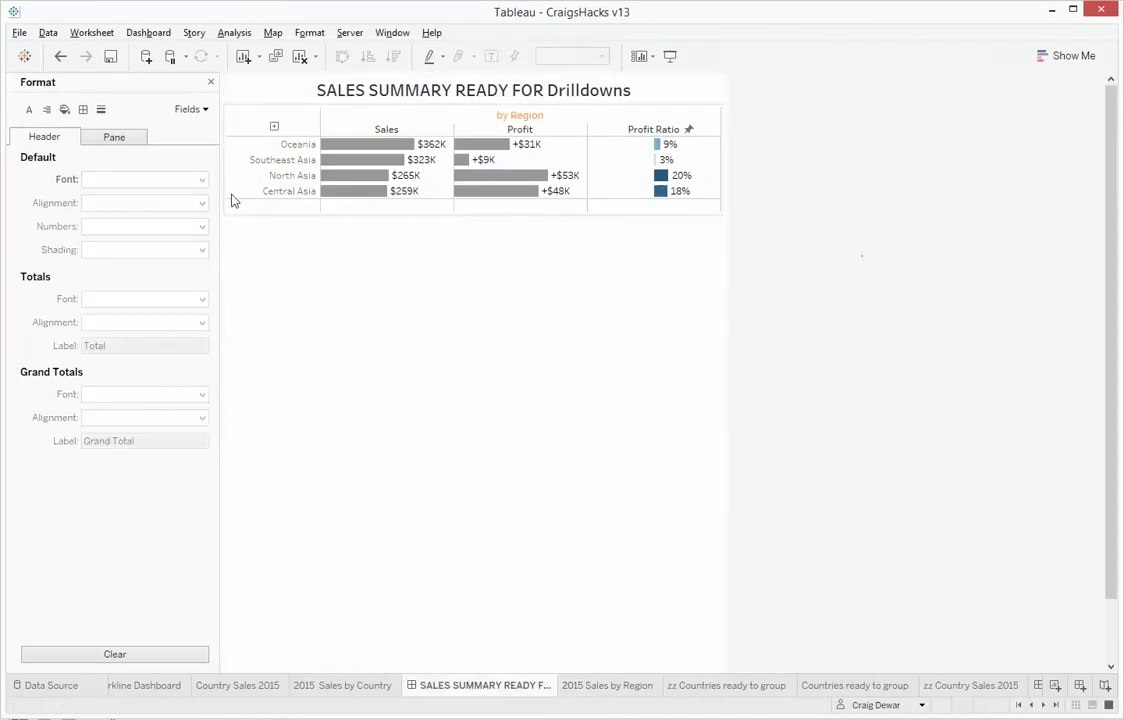
Show Southeast Asia's countries and hide the by Country chart's Sales/Profit/Profit Ratio header row.
left_click(266, 170)
left_click(266, 165)
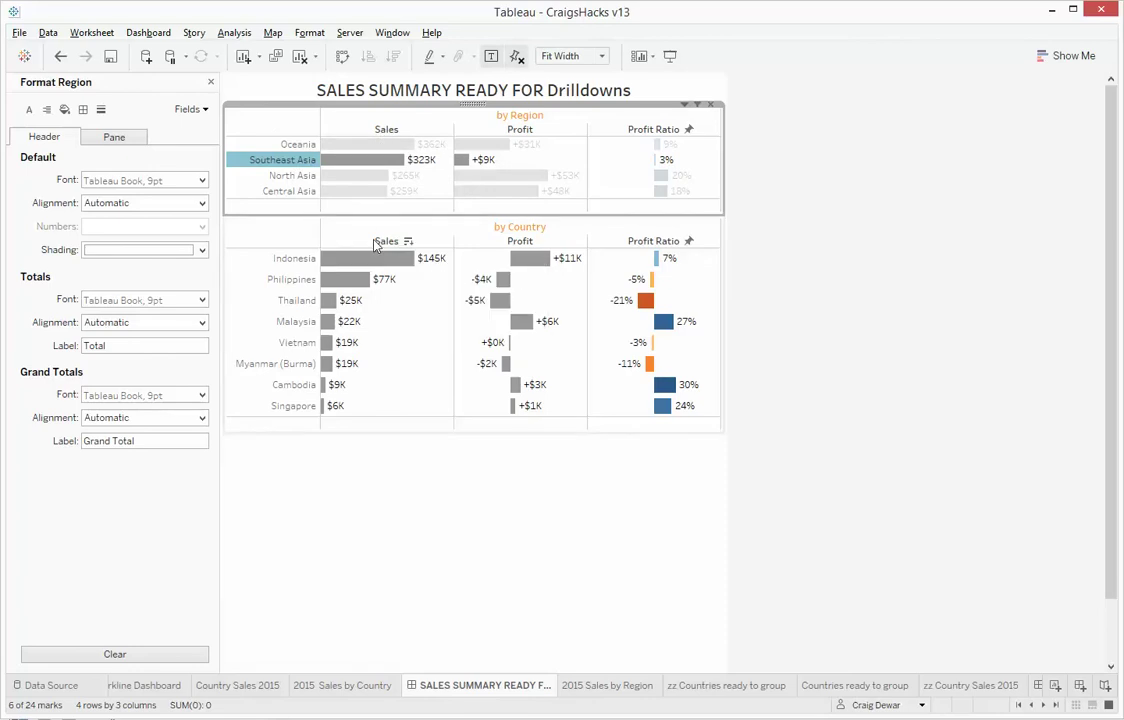
right_click(376, 246)
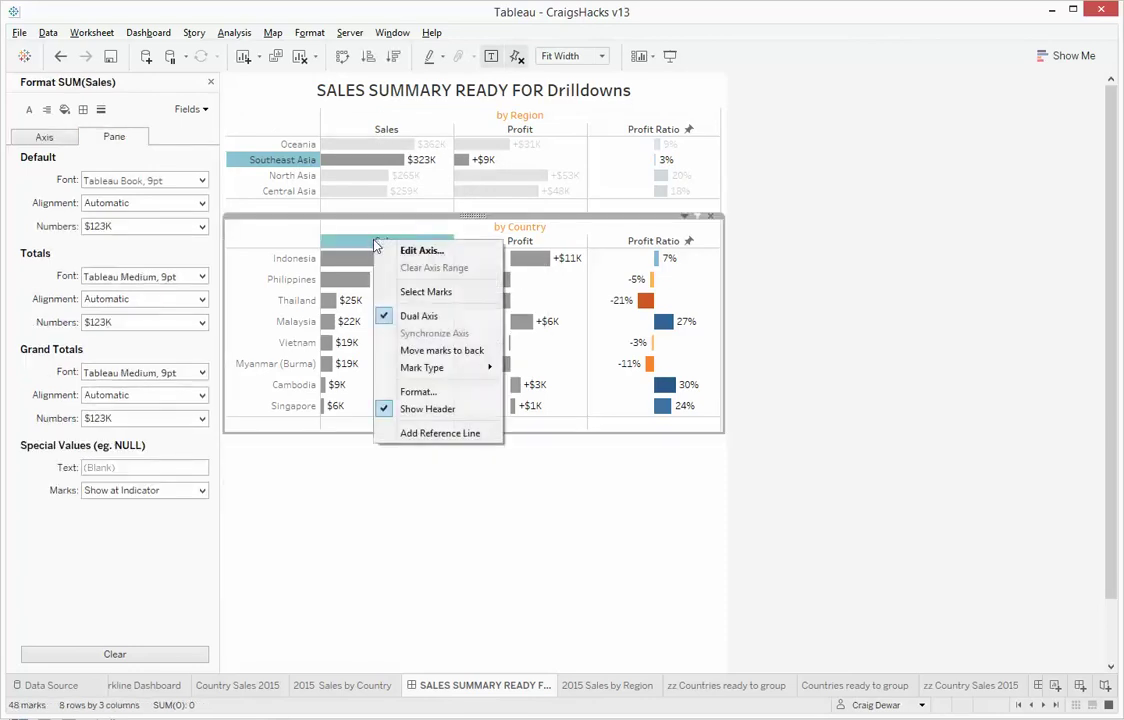
left_click(416, 411)
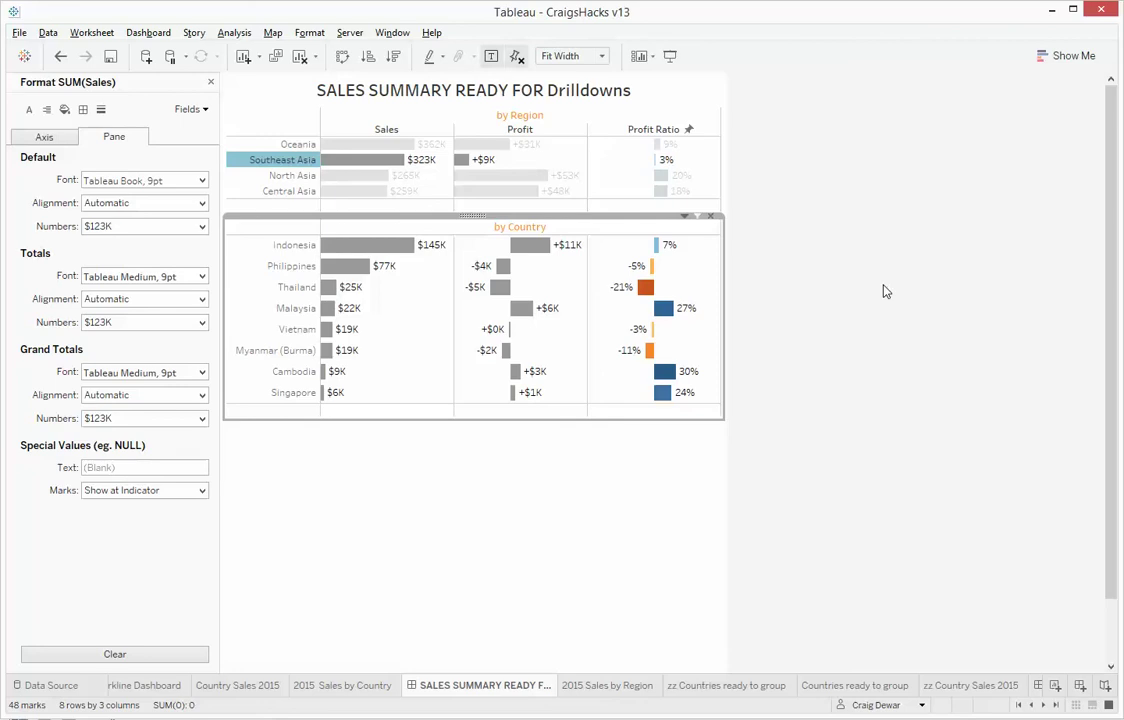
left_click(860, 256)
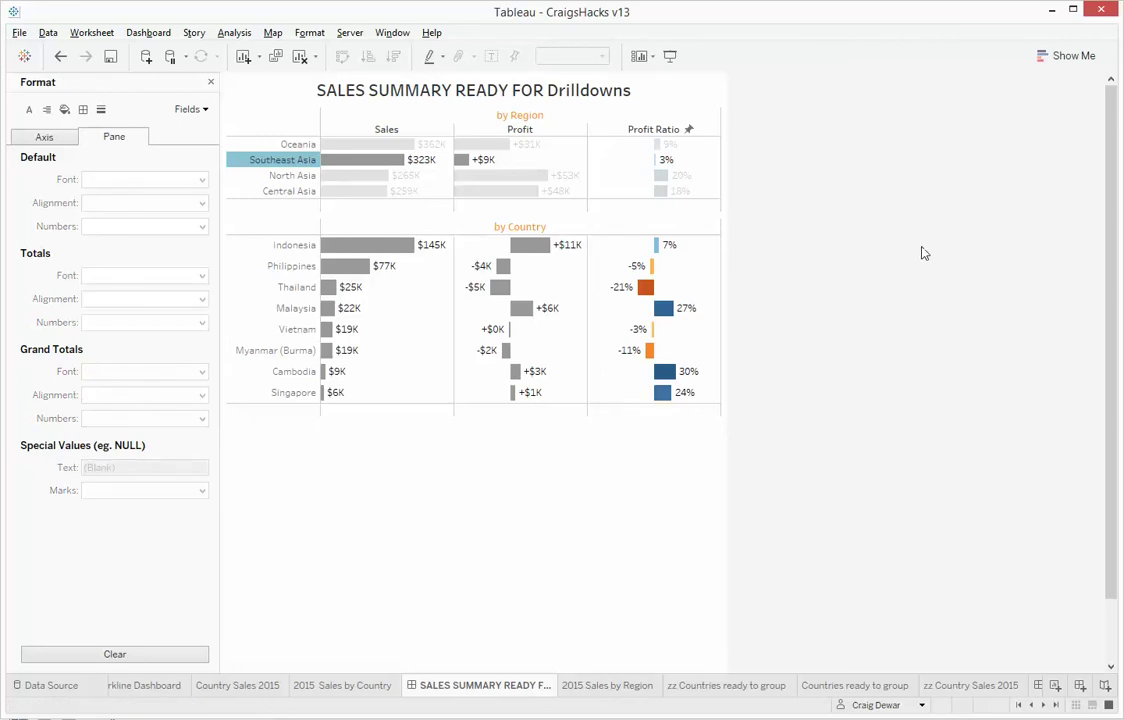
Duplicate the by Country sheet, creating Sheet 20.
left_click(688, 222)
left_click(686, 218)
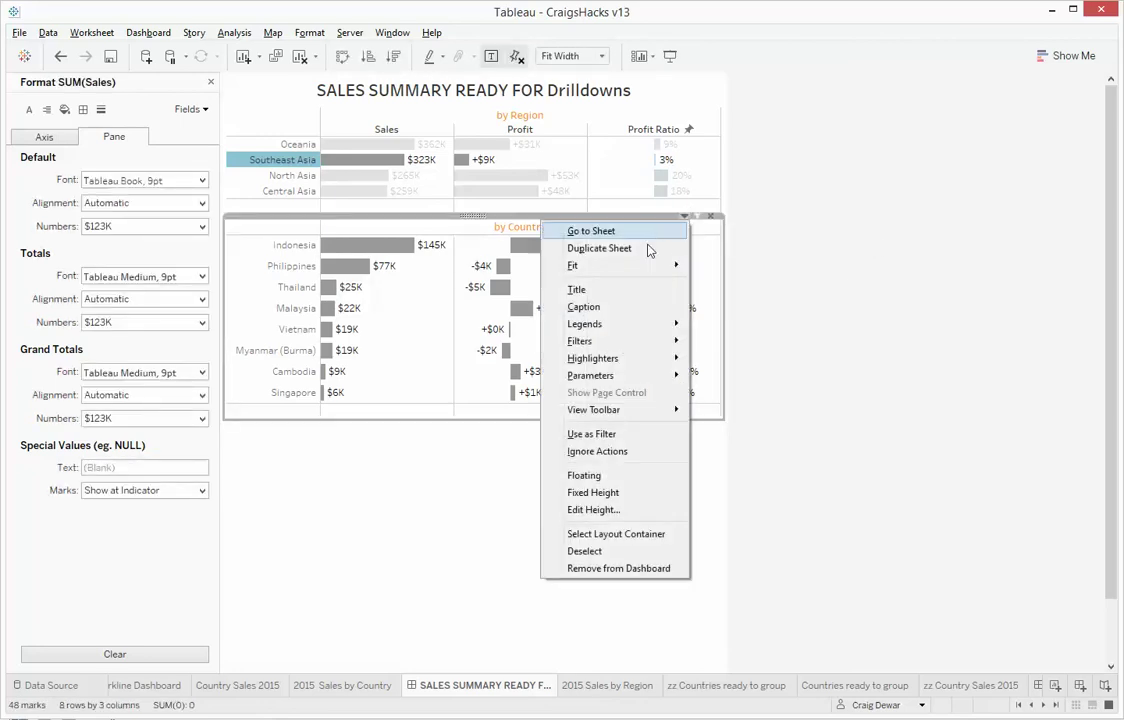
left_click(645, 257)
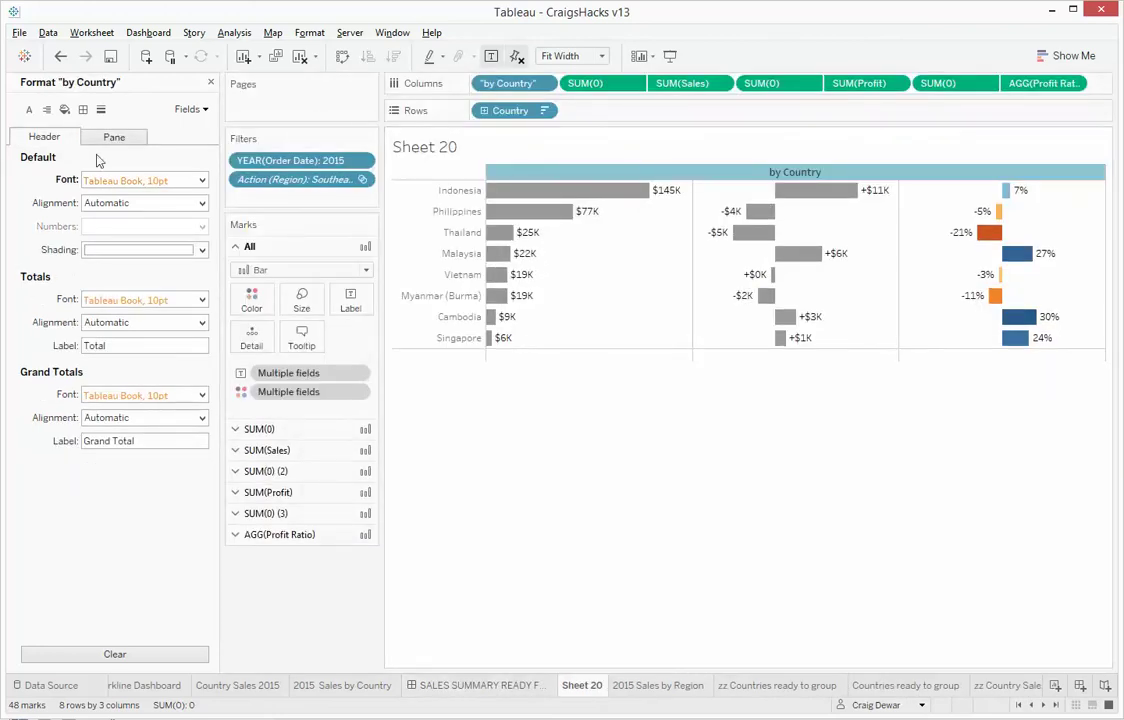
Rename Sheet 20 to '2015 Sales by Cat and Sub'.
double_click(583, 686)
type("2015 Sale")
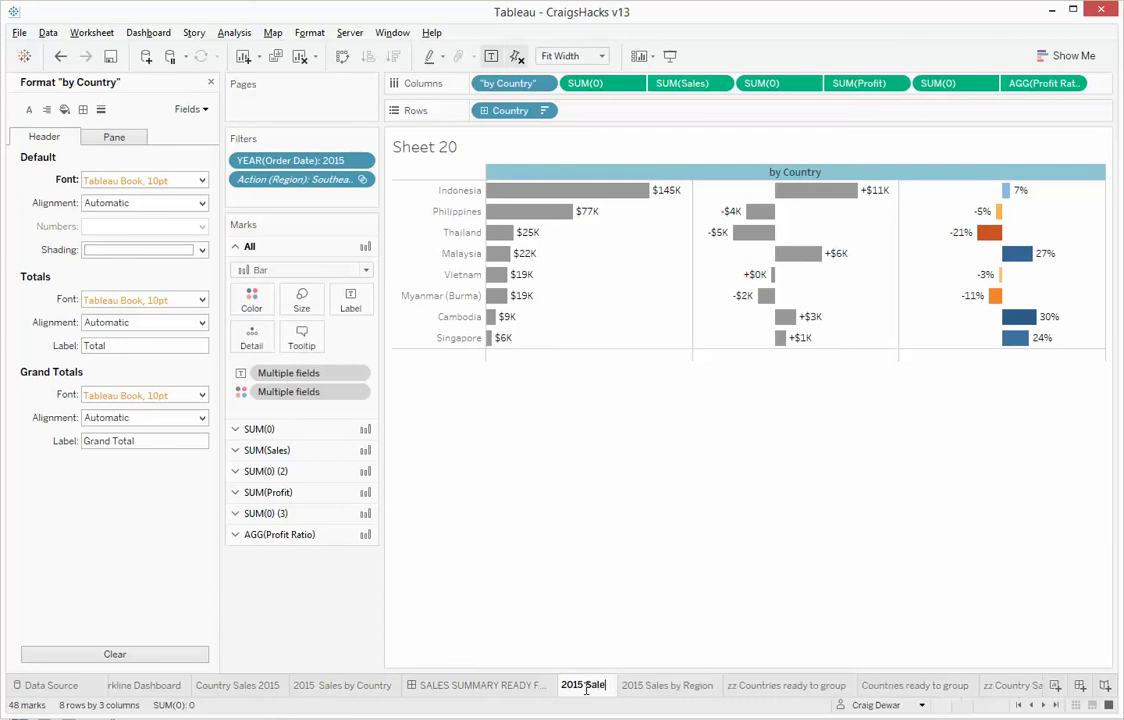
type("s by Cat and Sub")
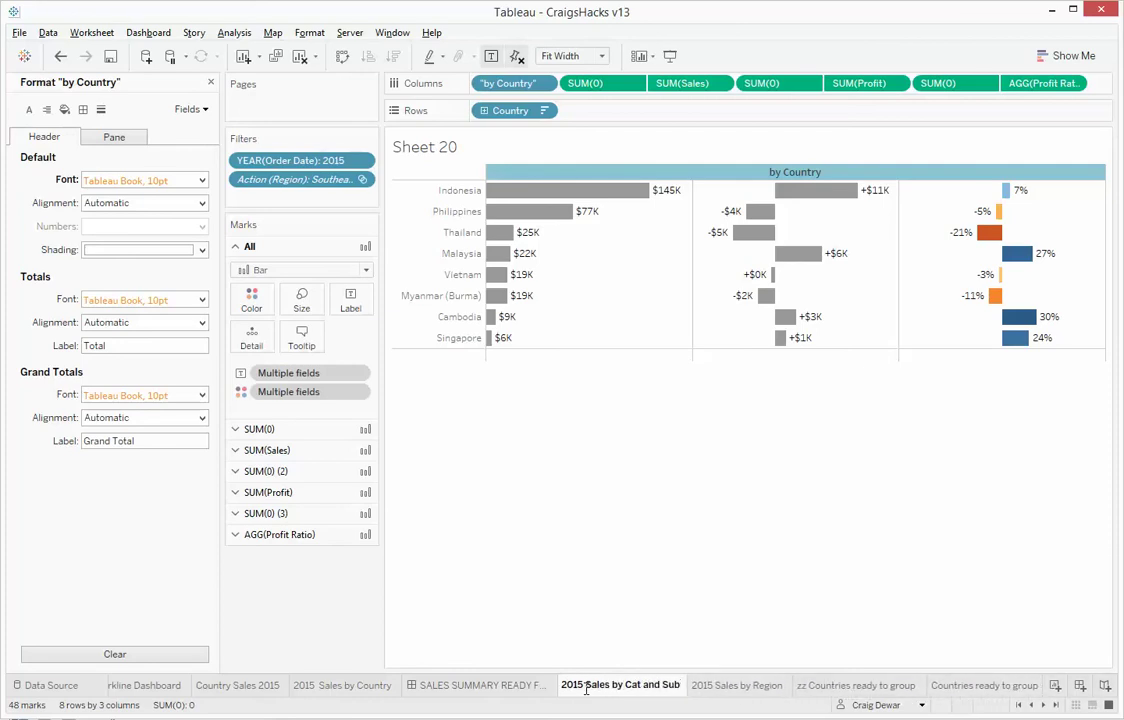
key("Return")
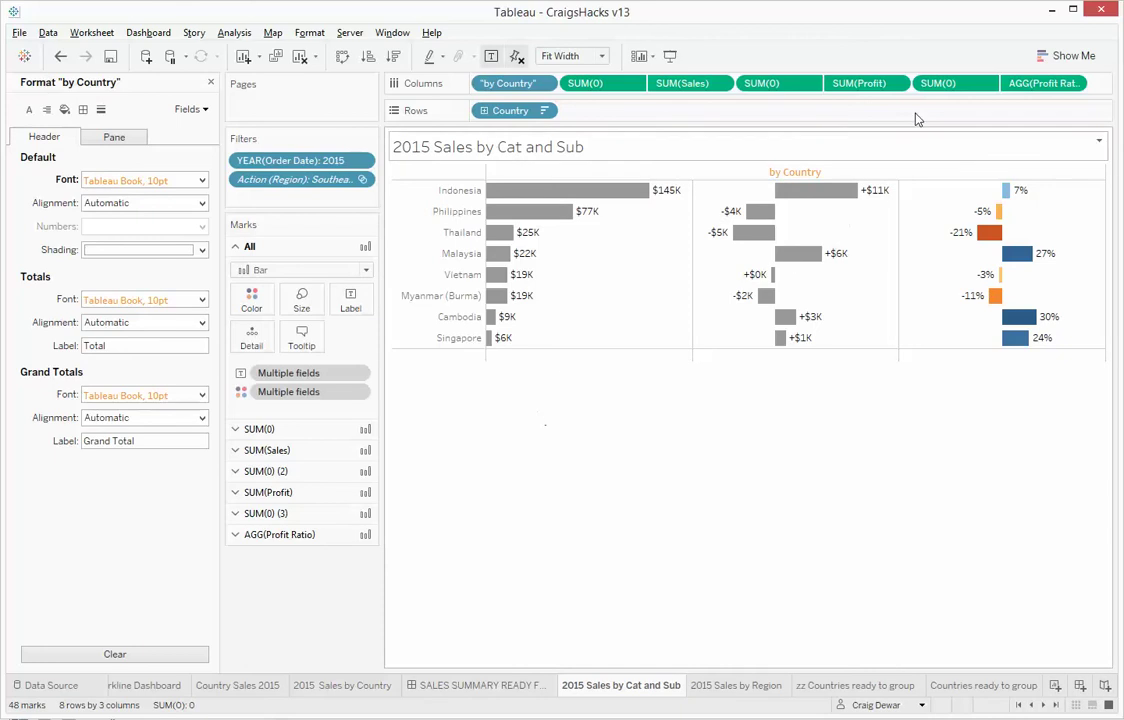
Change the orange column heading from 'by Country' to 'by Category'.
double_click(500, 83)
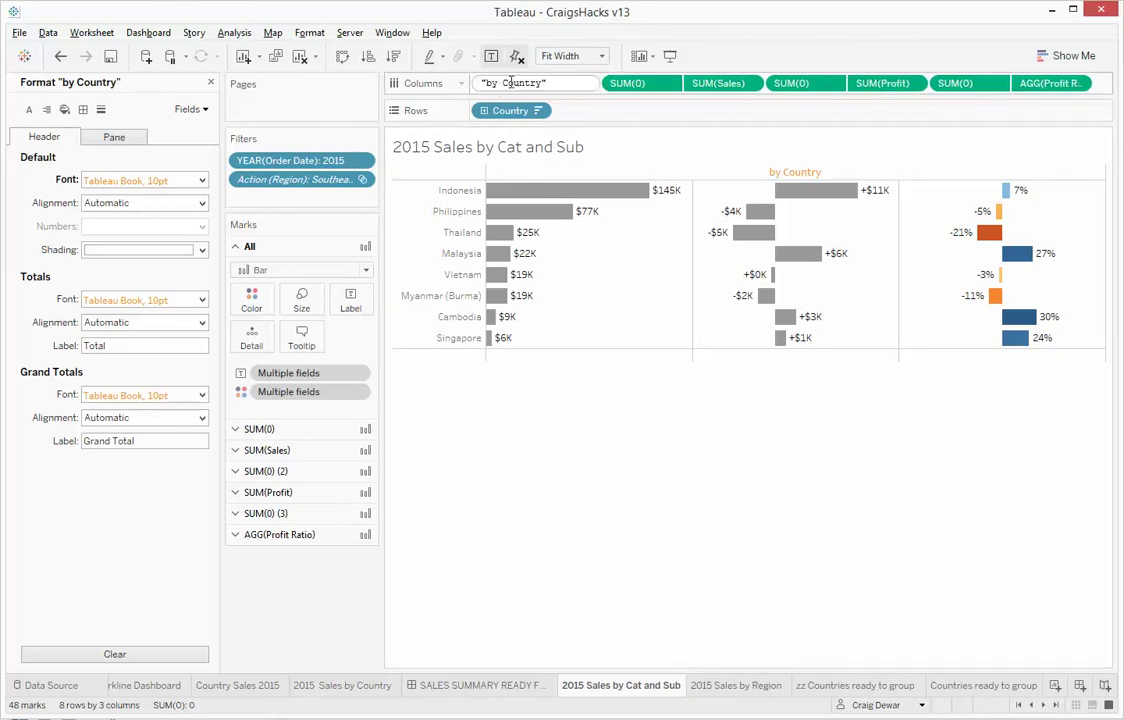
double_click(518, 84)
type("Category")
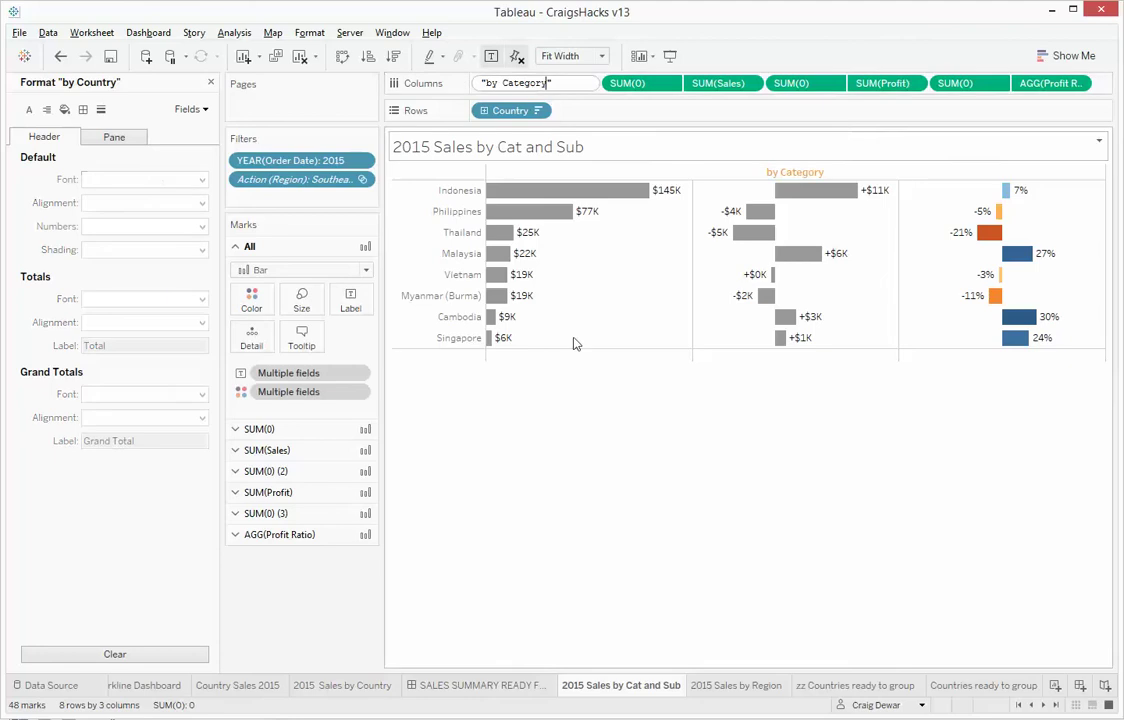
left_click(591, 383)
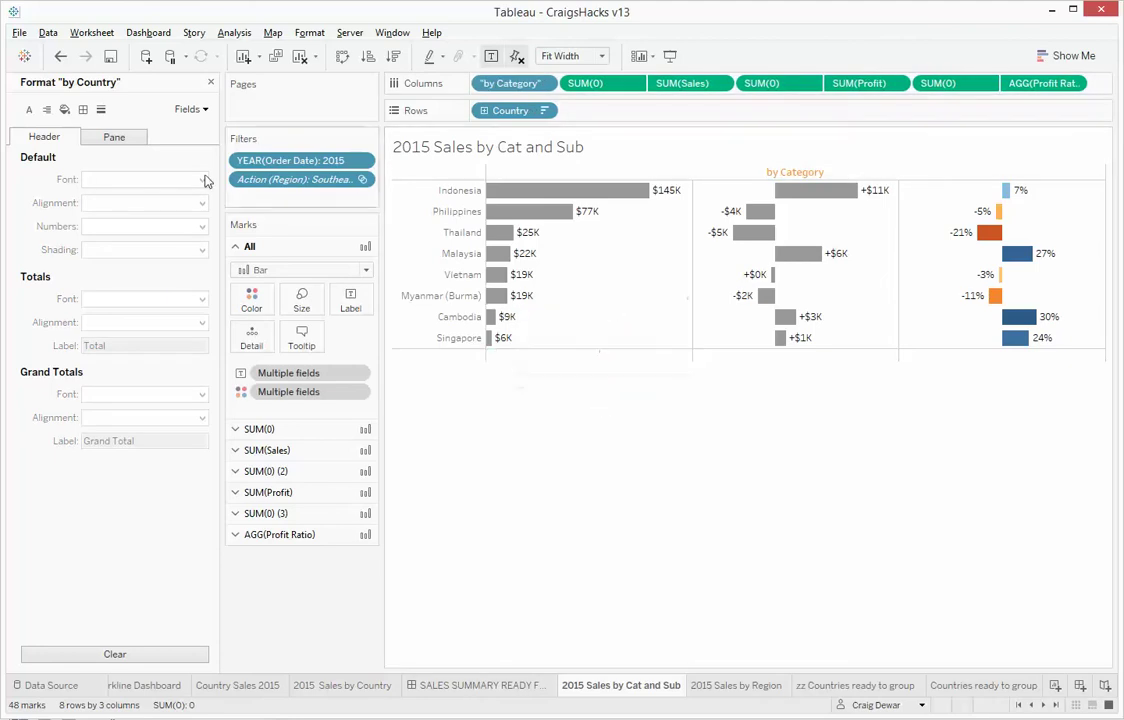
left_click(210, 82)
Replace Country with Category and Sub-Category rows, sorting categories descending by Sales.
left_click_drag(74, 274, 512, 113)
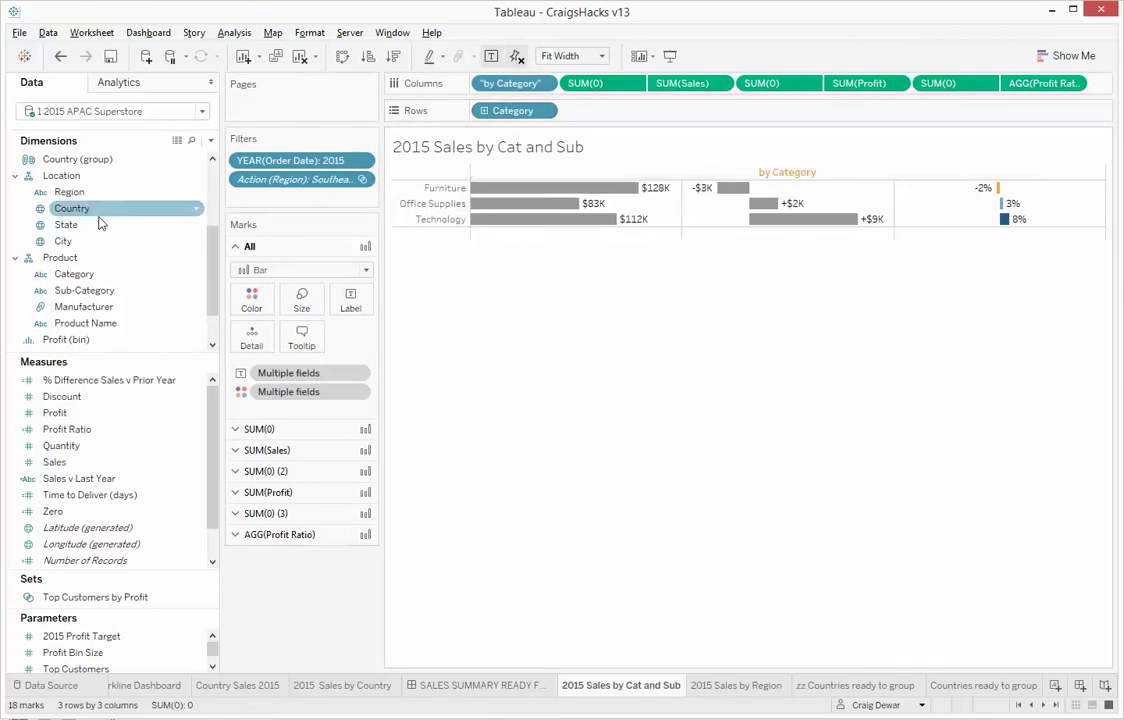
left_click(485, 114)
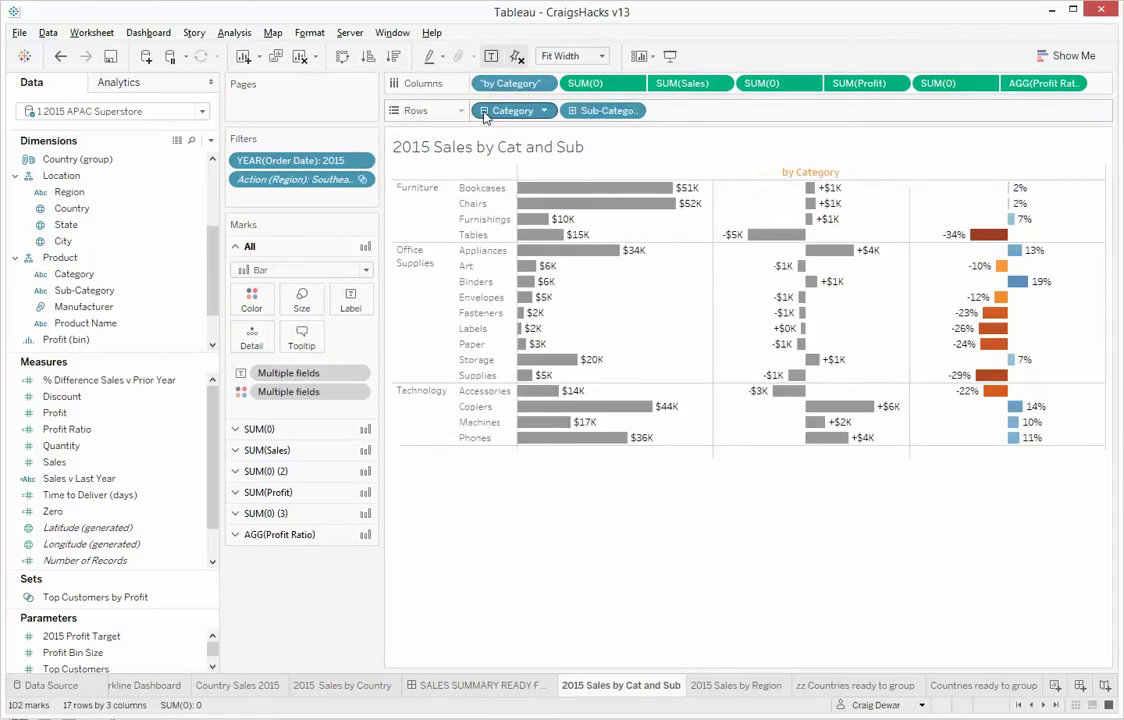
left_click(539, 112)
left_click(568, 185)
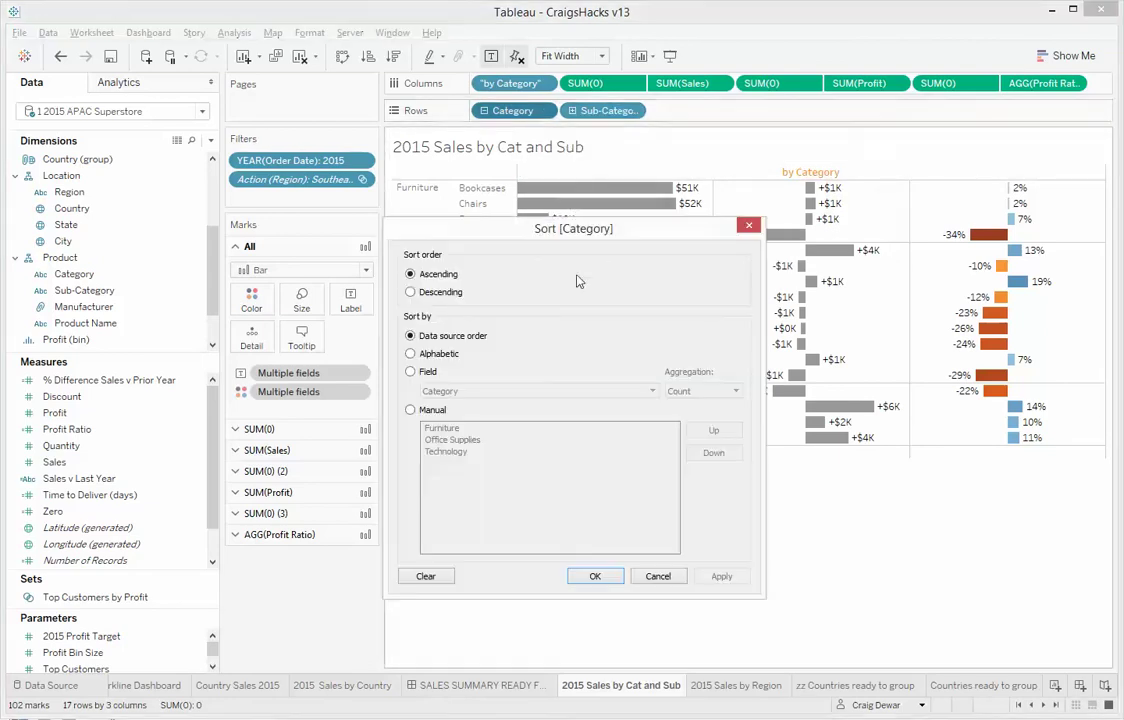
left_click(440, 292)
left_click(428, 371)
left_click(440, 391)
type("s")
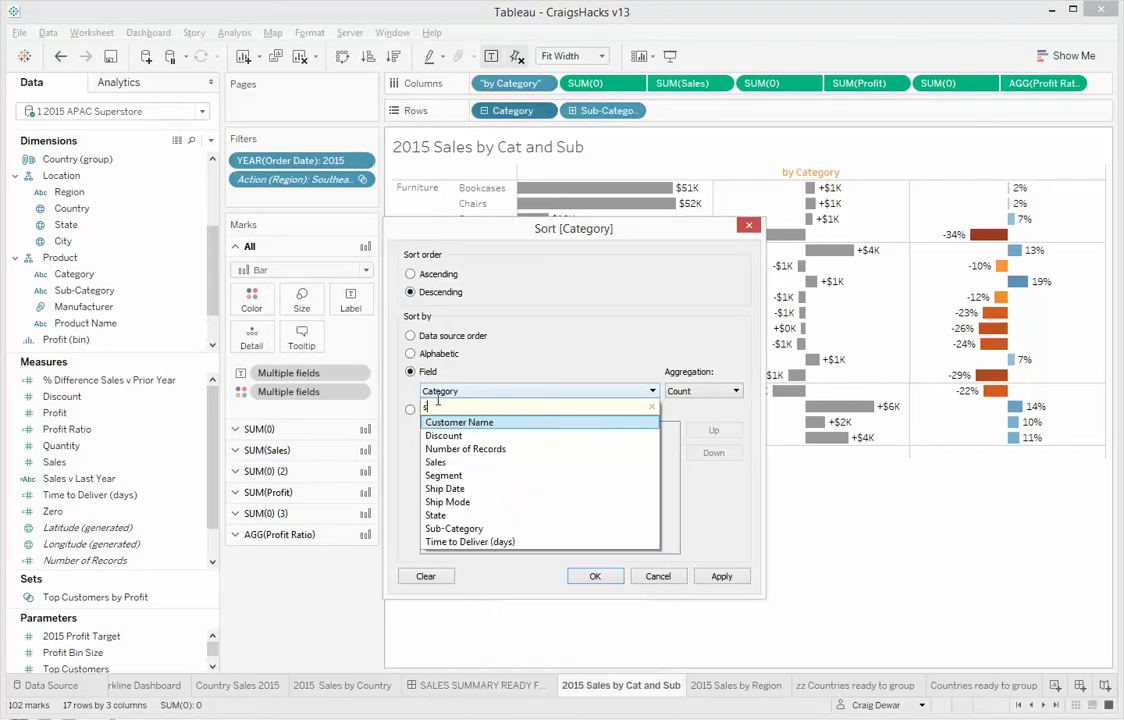
type("ales")
key("Return")
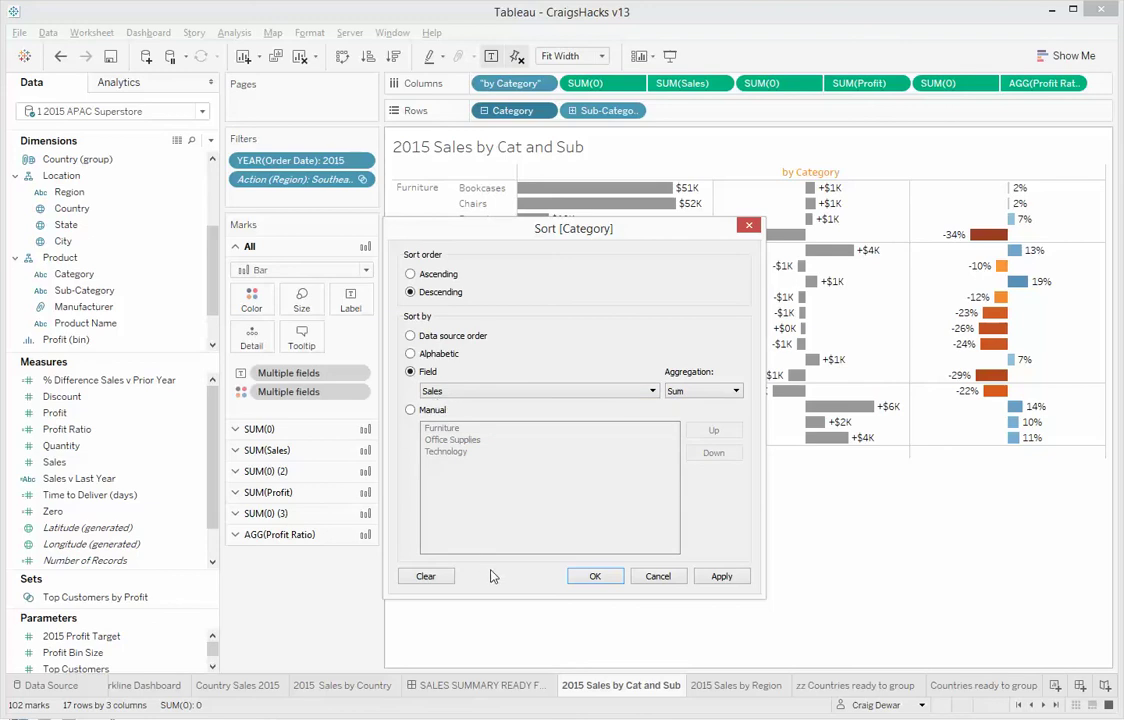
left_click(578, 577)
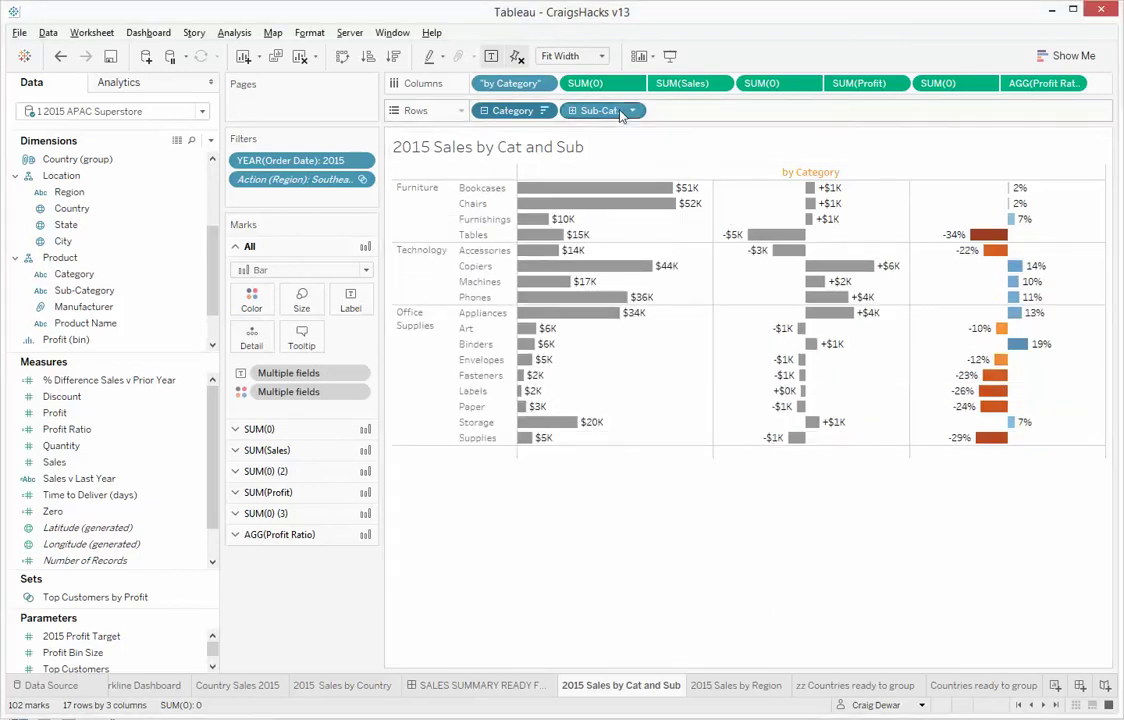
Sort sub-categories descending by Sales and return to the drilldown dashboard.
left_click(632, 110)
left_click(658, 186)
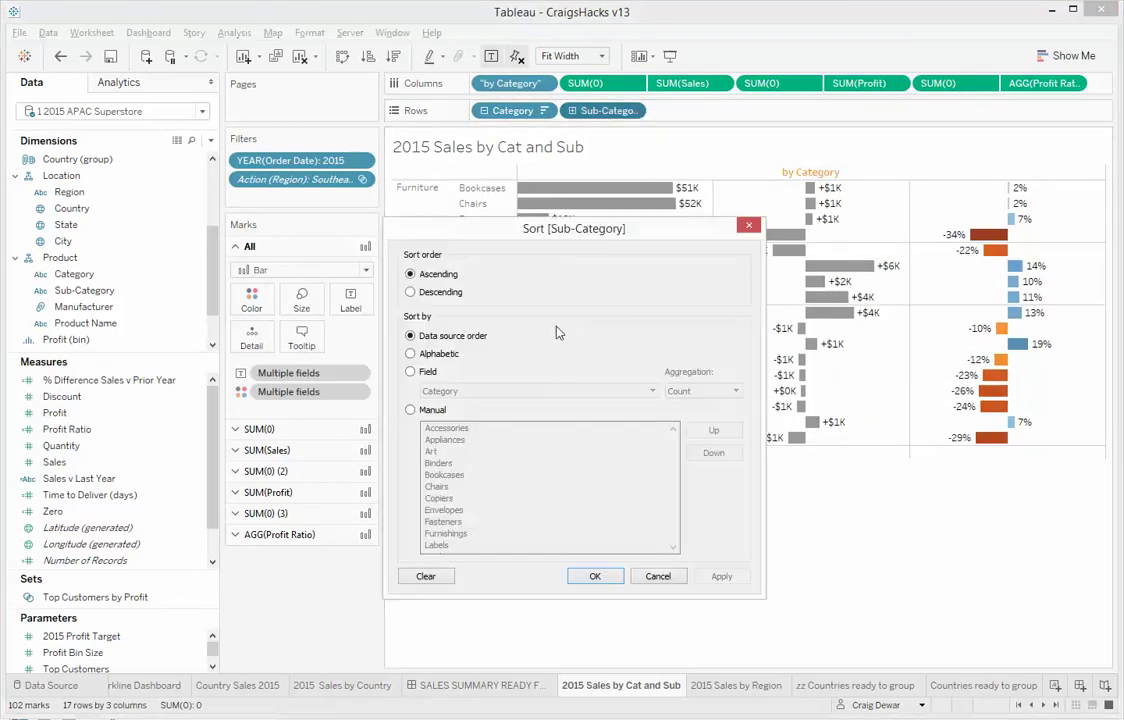
left_click(432, 291)
left_click(427, 372)
left_click(452, 391)
type("sales")
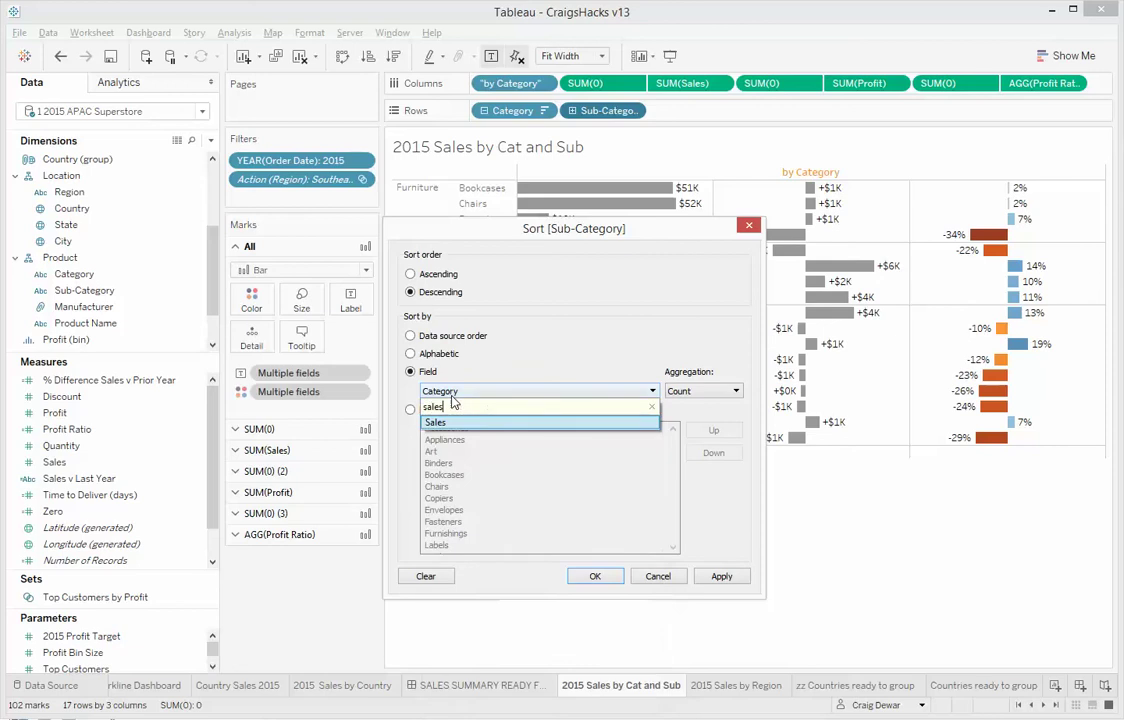
left_click(450, 421)
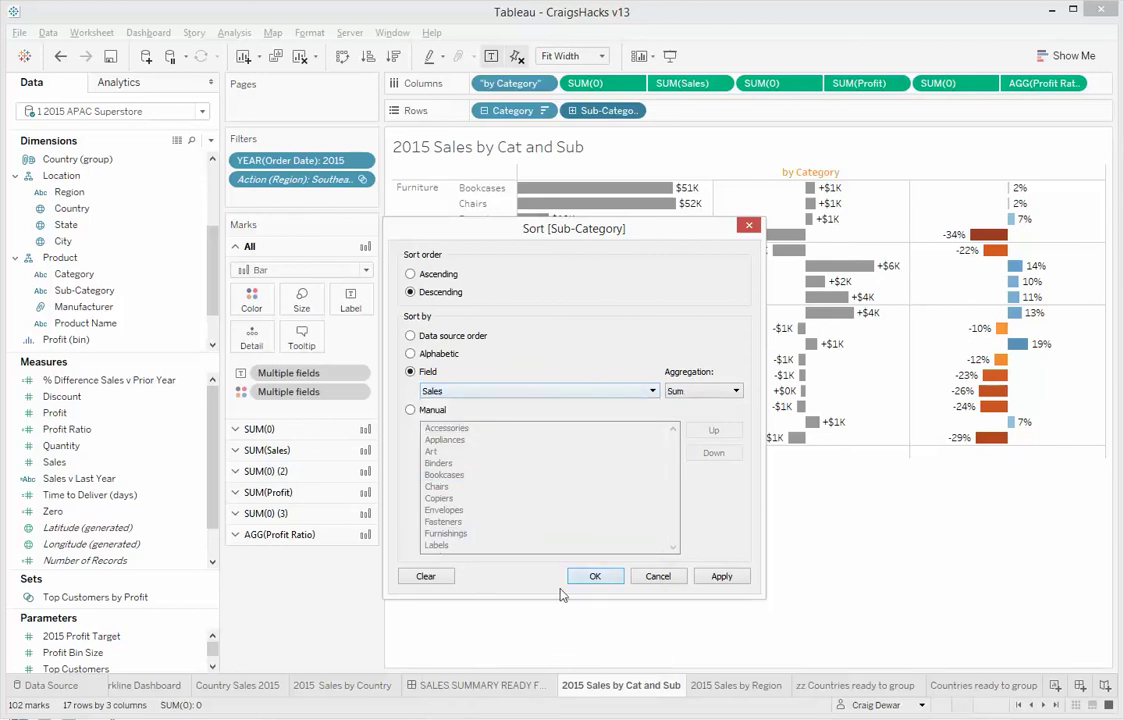
left_click(595, 576)
left_click(502, 684)
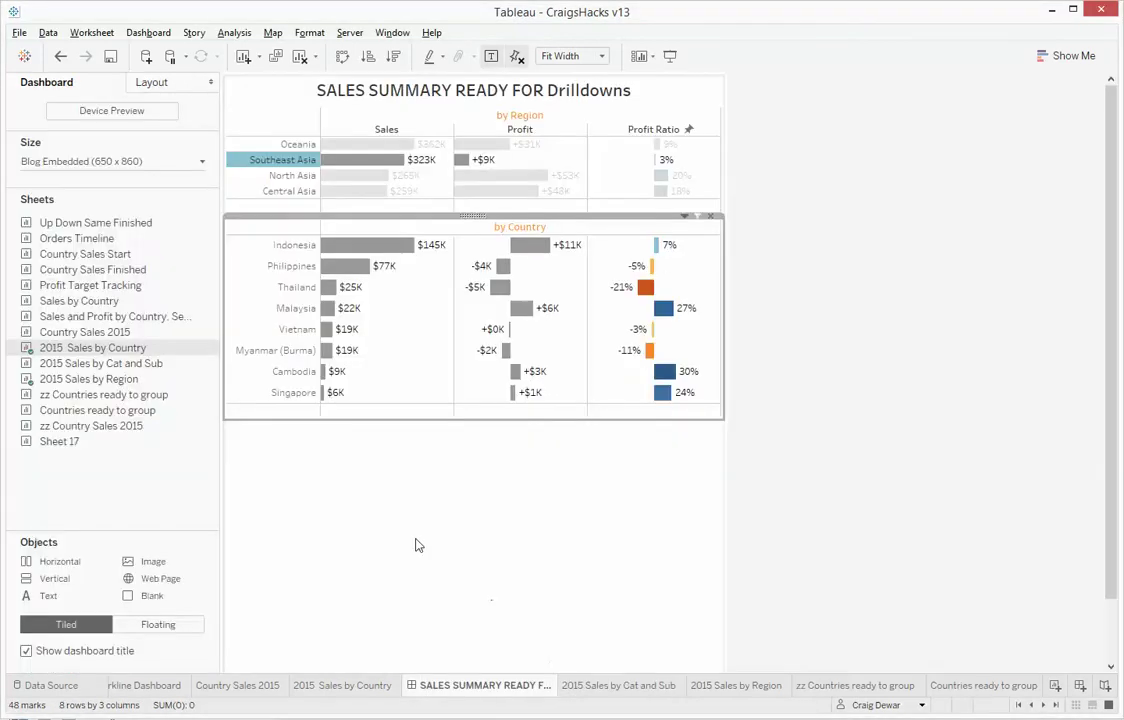
Place 2015 Sales by Cat and Sub at the dashboard bottom and hide its sheet title.
left_click_drag(85, 364, 384, 421)
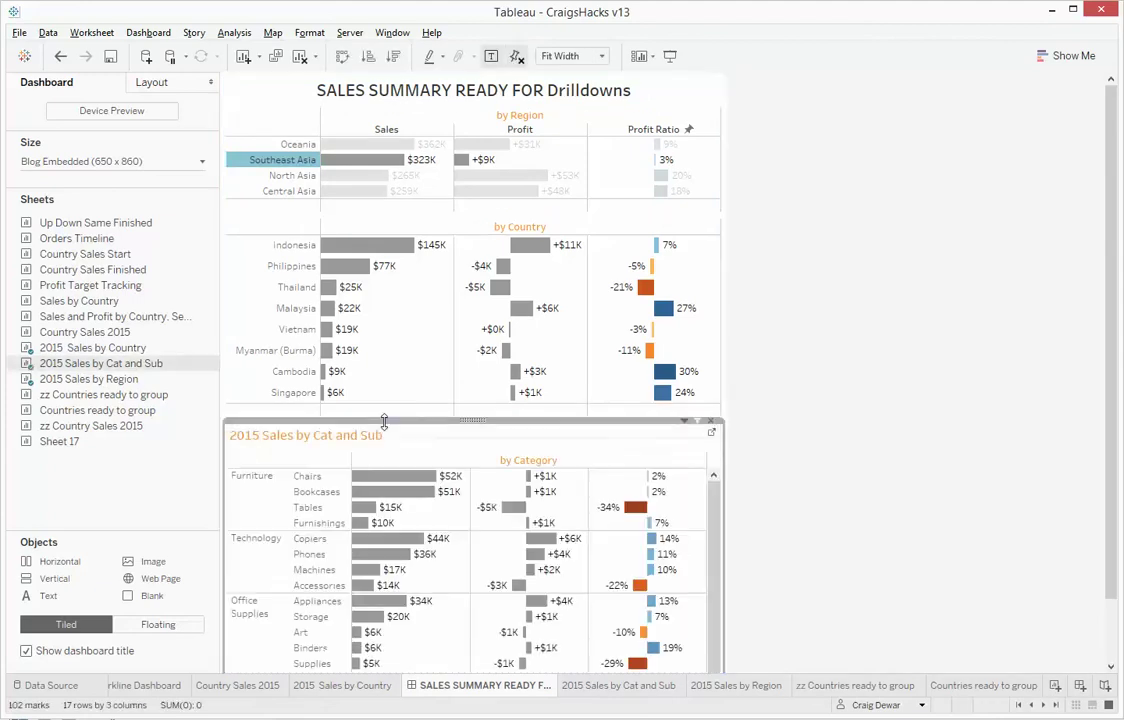
left_click(685, 423)
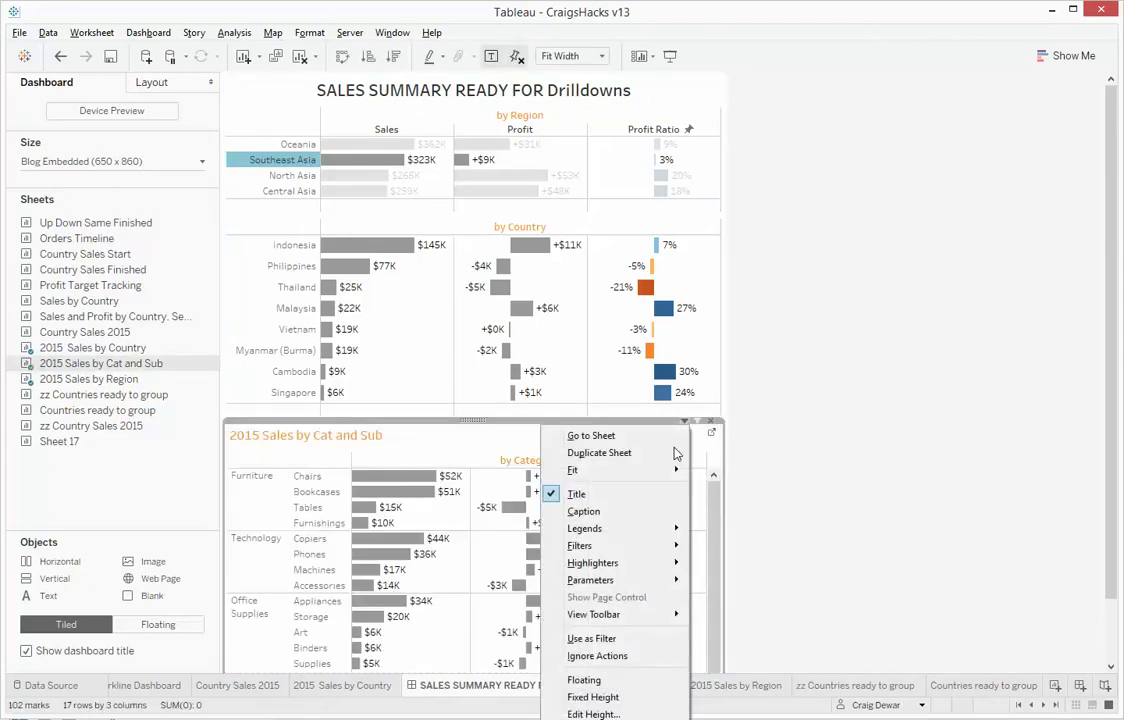
left_click(623, 657)
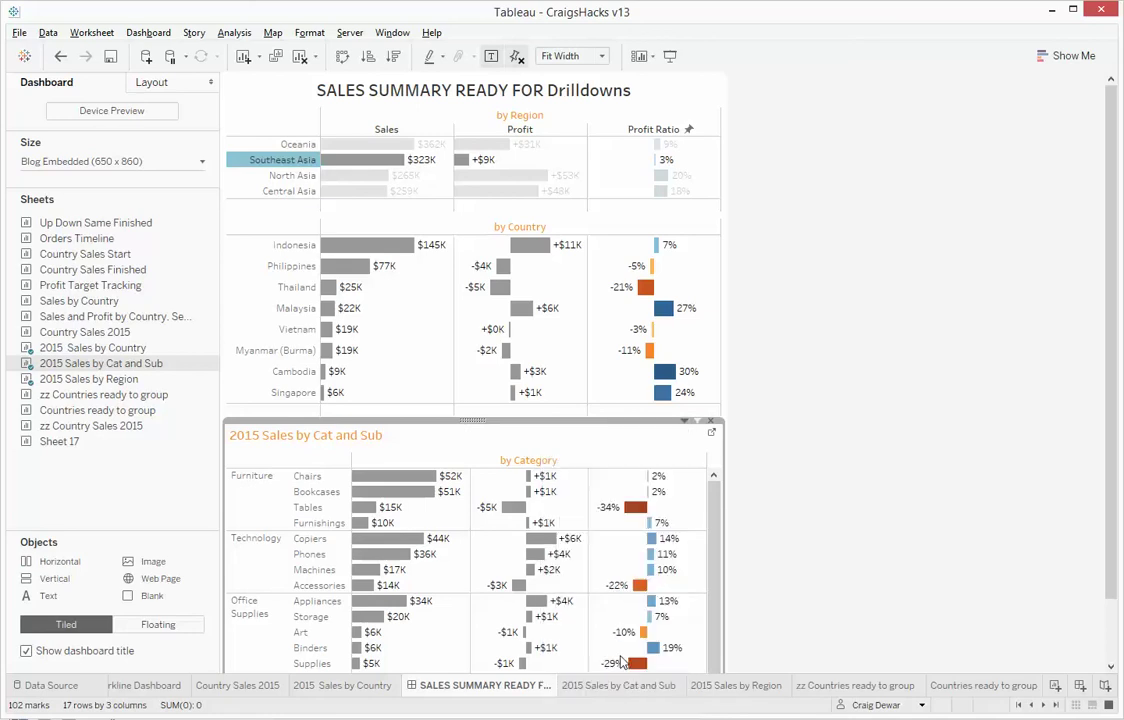
left_click(685, 422)
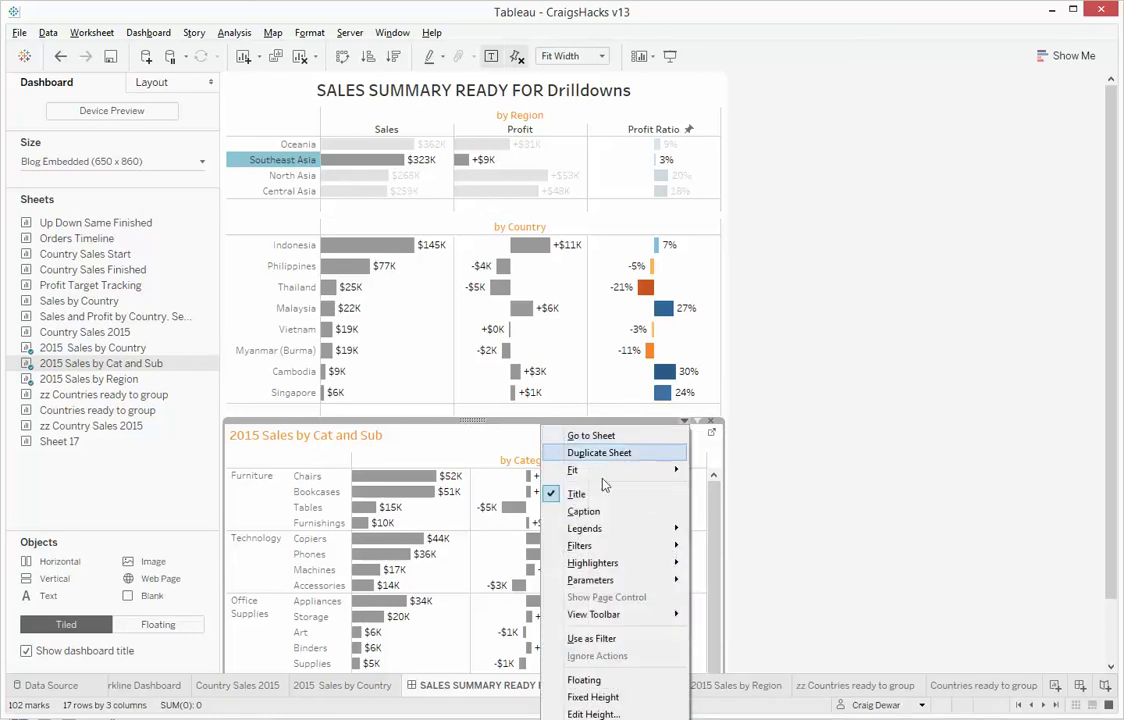
left_click(594, 494)
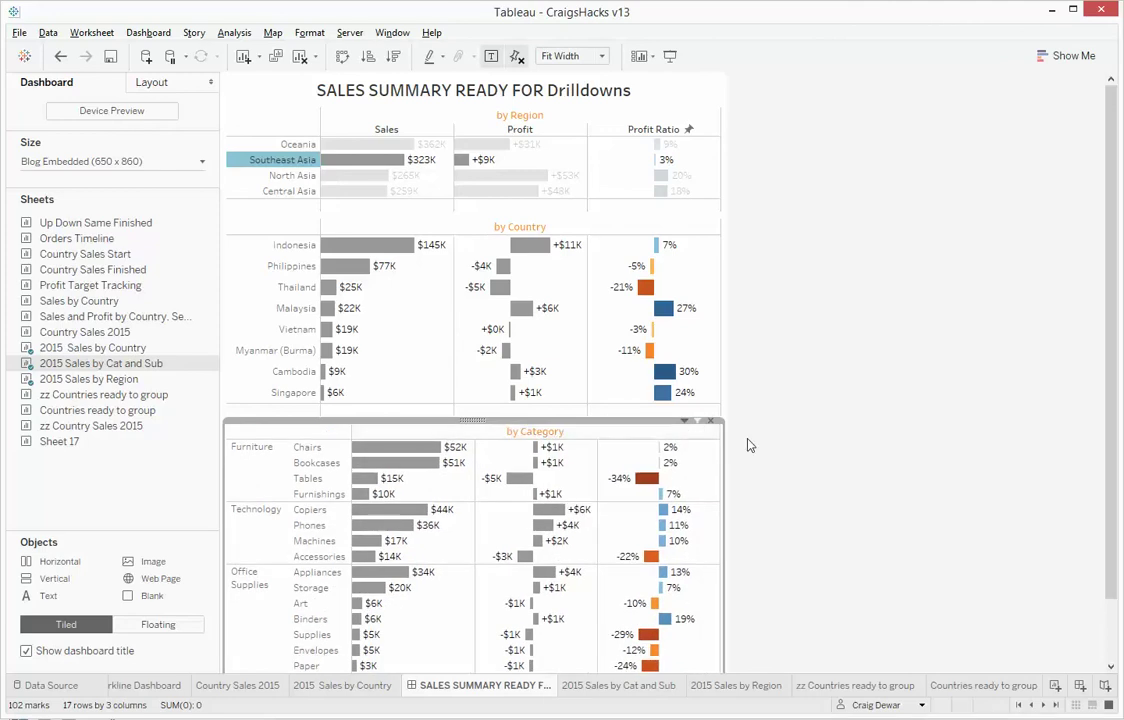
left_click(148, 32)
Add a Show Categories filter action from the country chart: on Select, exclude all values when cleared, field Country.
left_click(158, 192)
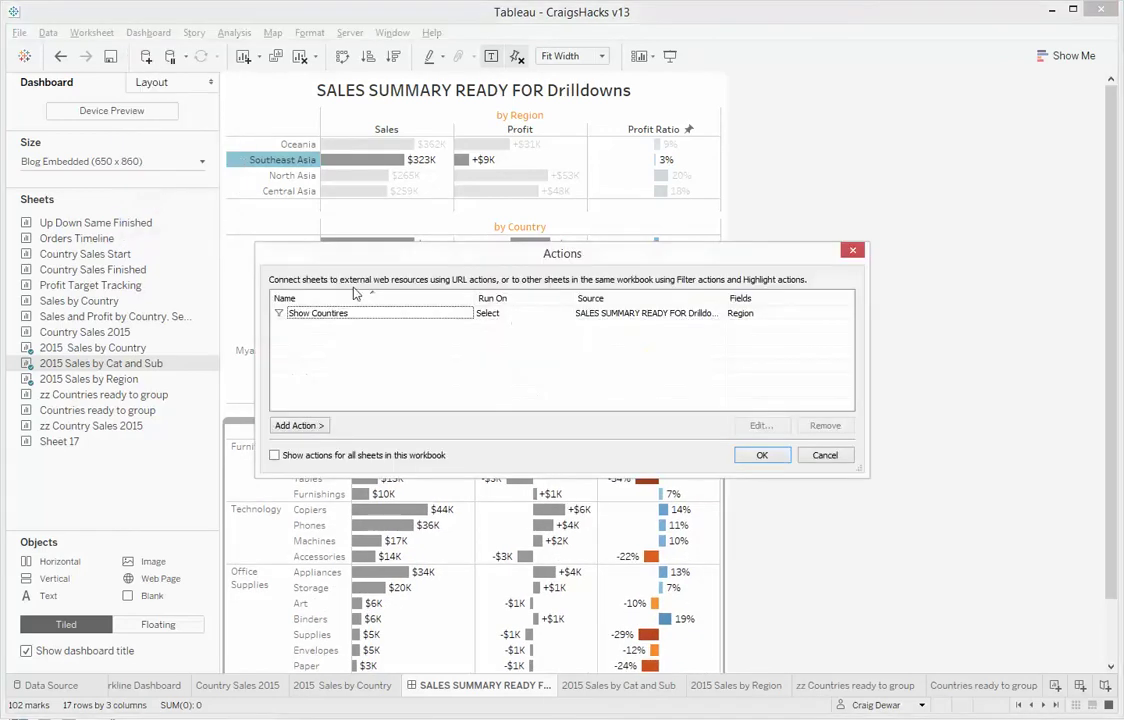
left_click(297, 426)
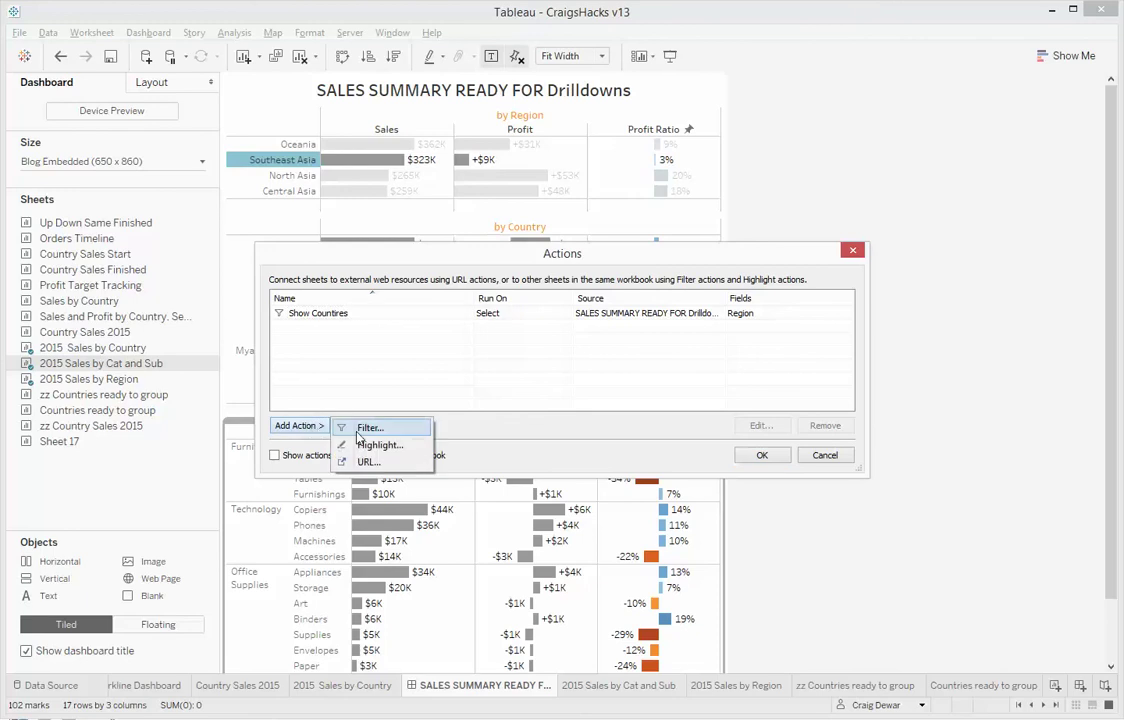
left_click(357, 434)
type("Show Categories")
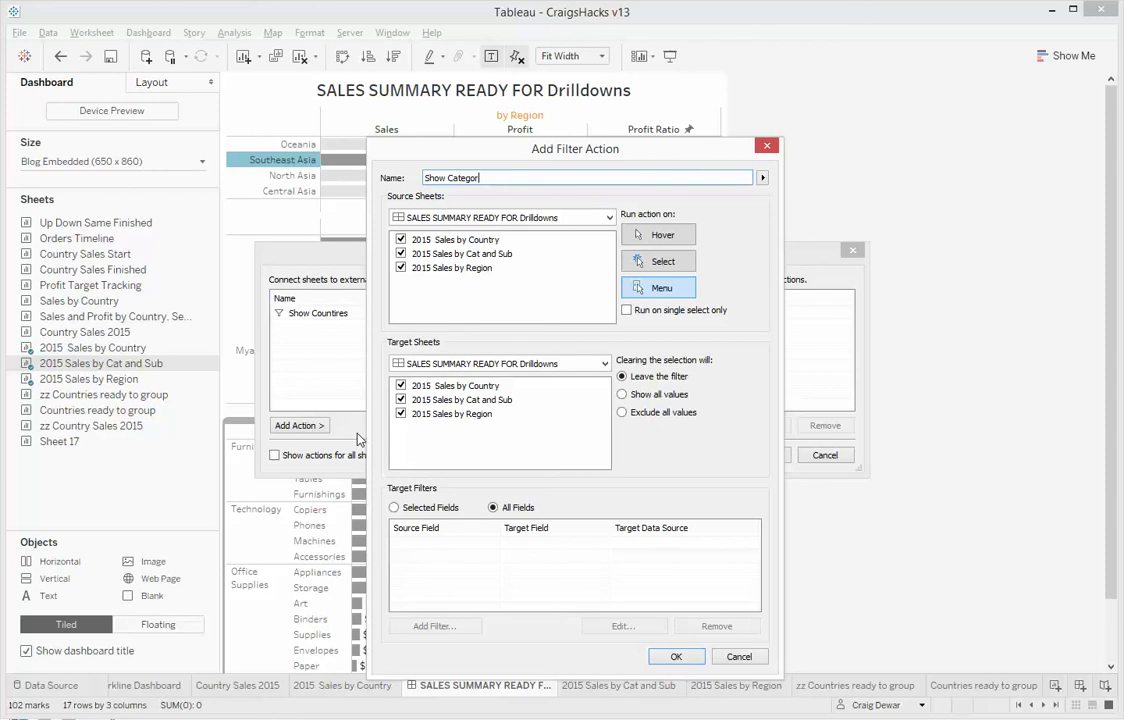
left_click(401, 240)
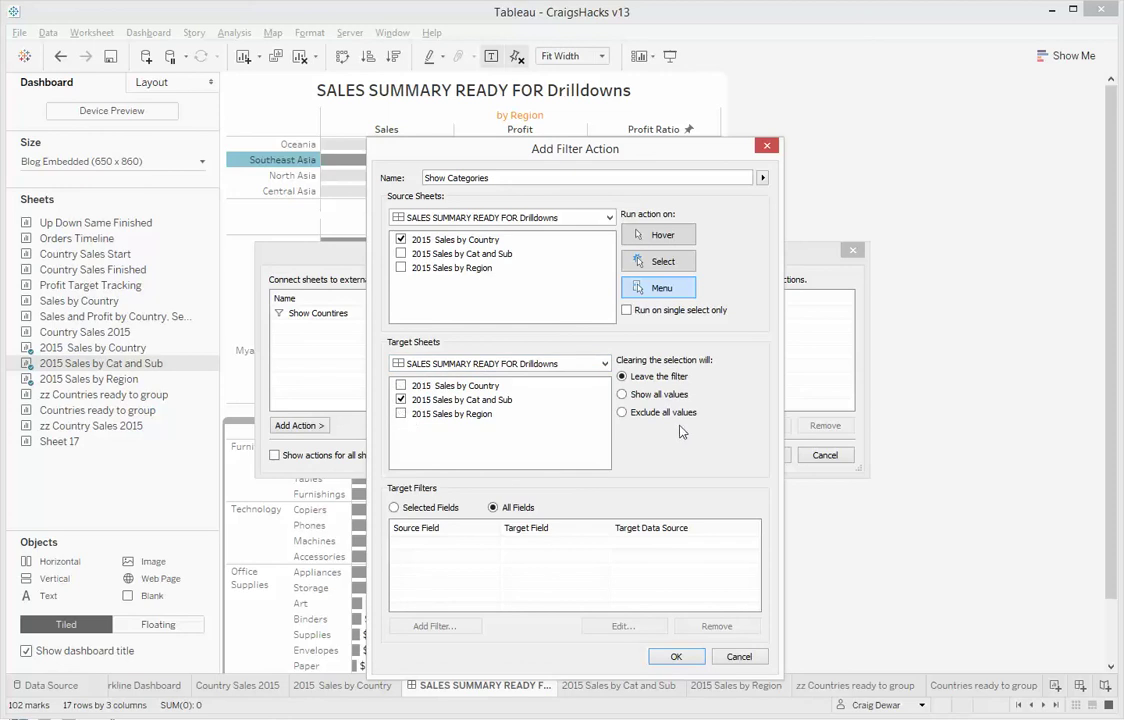
left_click(682, 262)
left_click(645, 395)
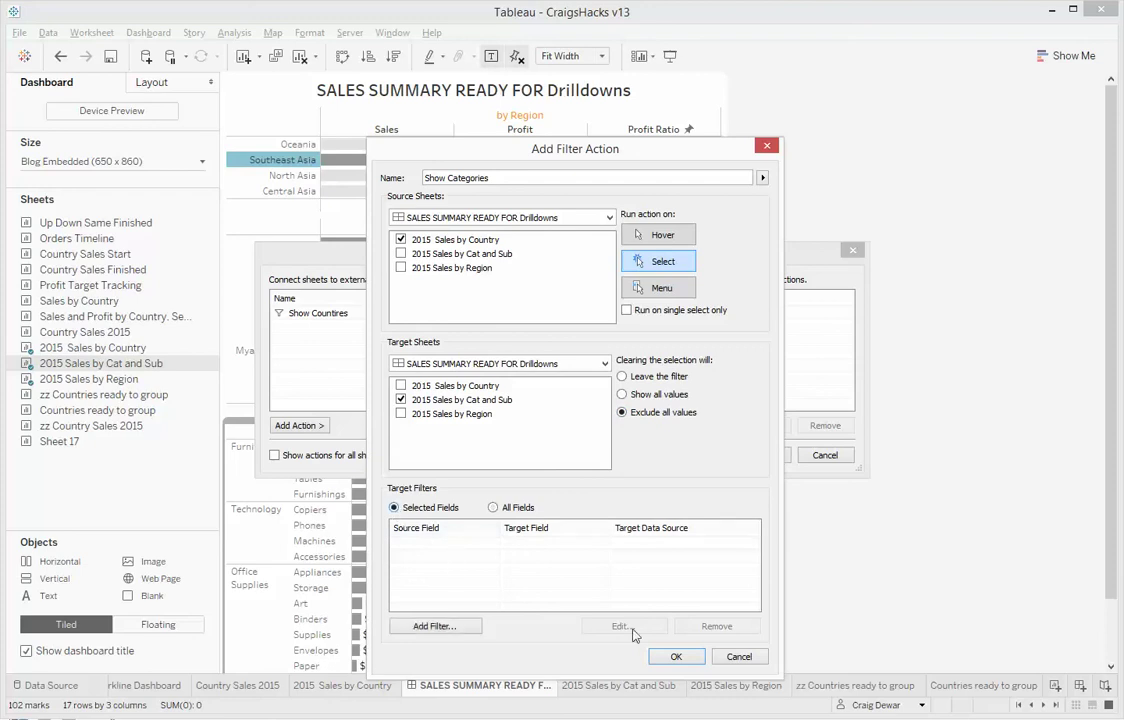
left_click(469, 626)
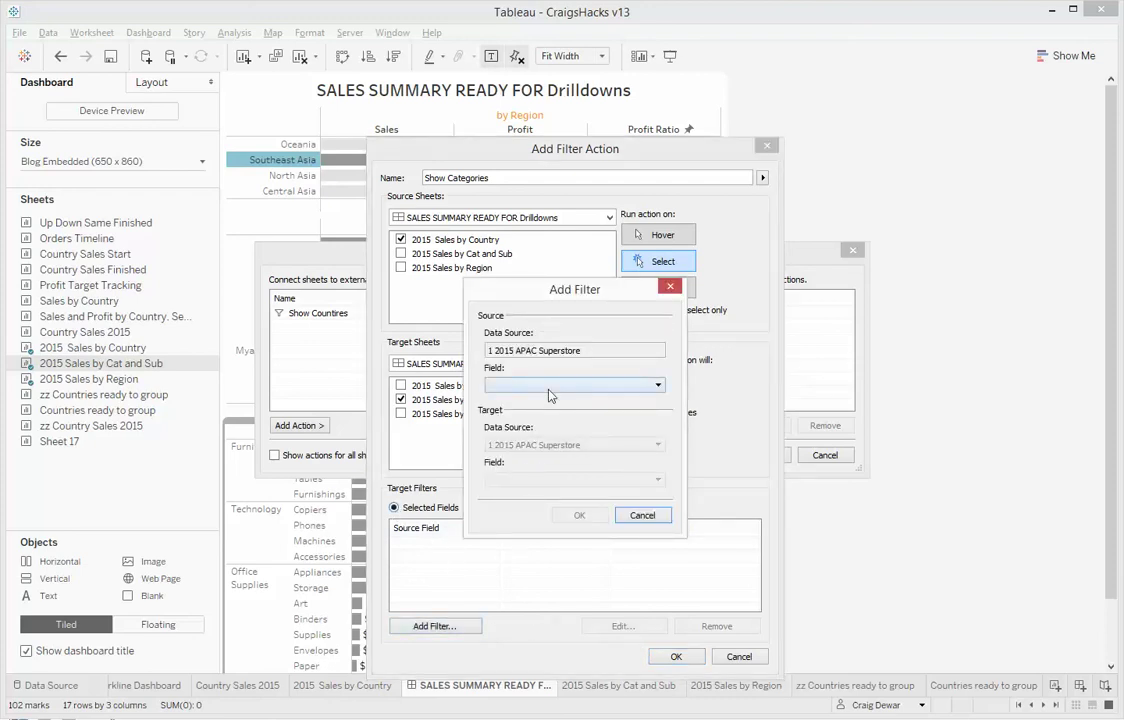
left_click(549, 392)
type("country")
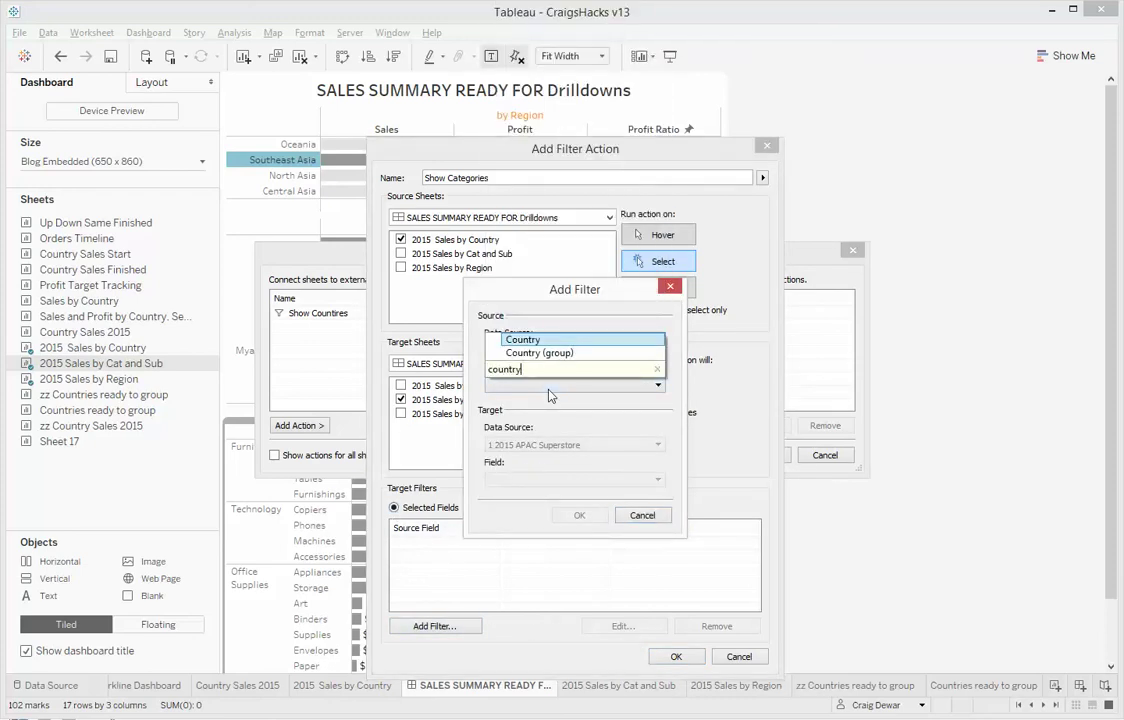
key("Return")
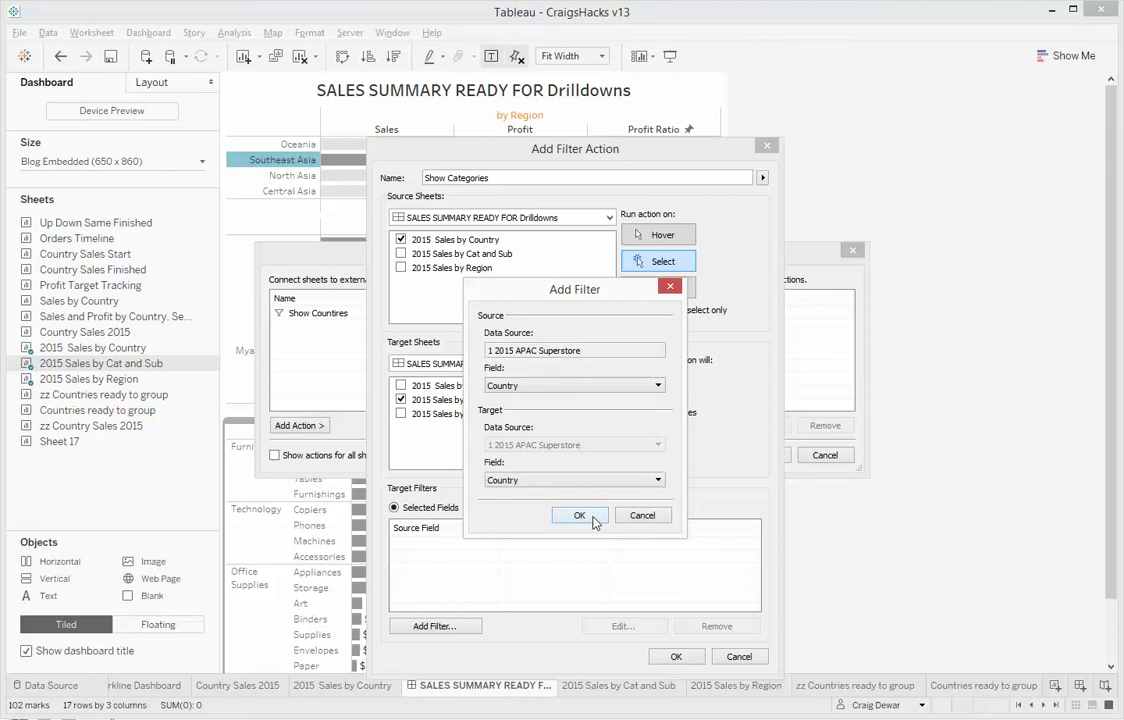
left_click(591, 519)
left_click(674, 656)
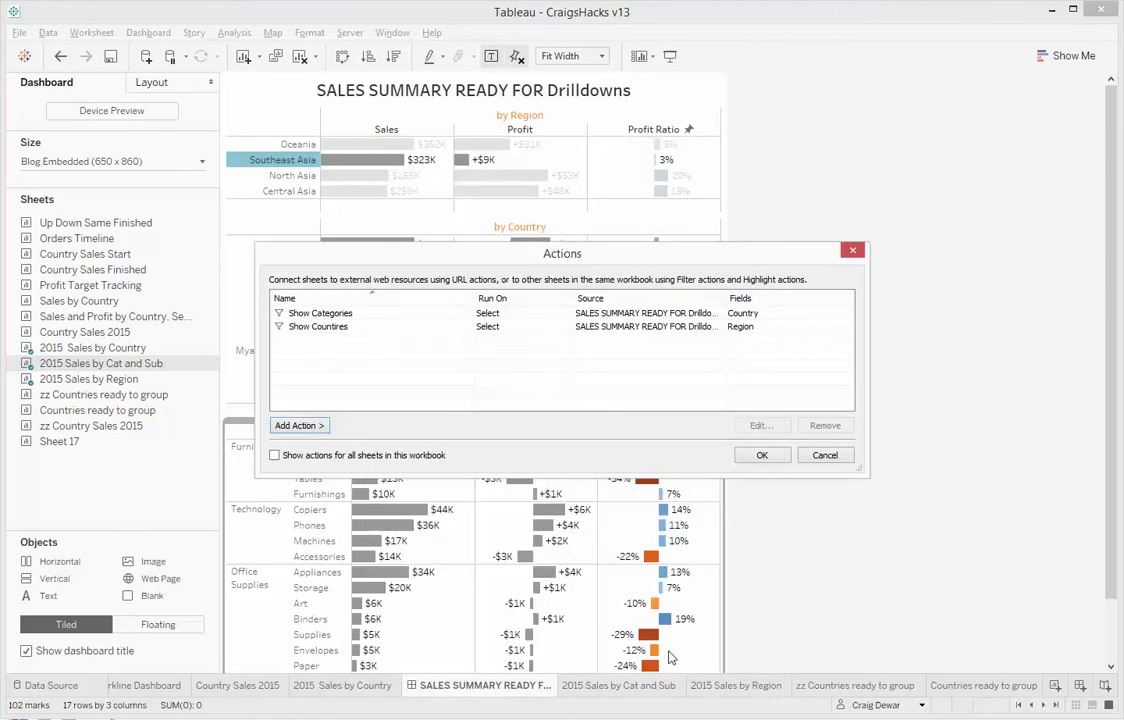
Re-save the existing Show Countries action and close the Actions dialog.
left_click(333, 327)
left_click(761, 425)
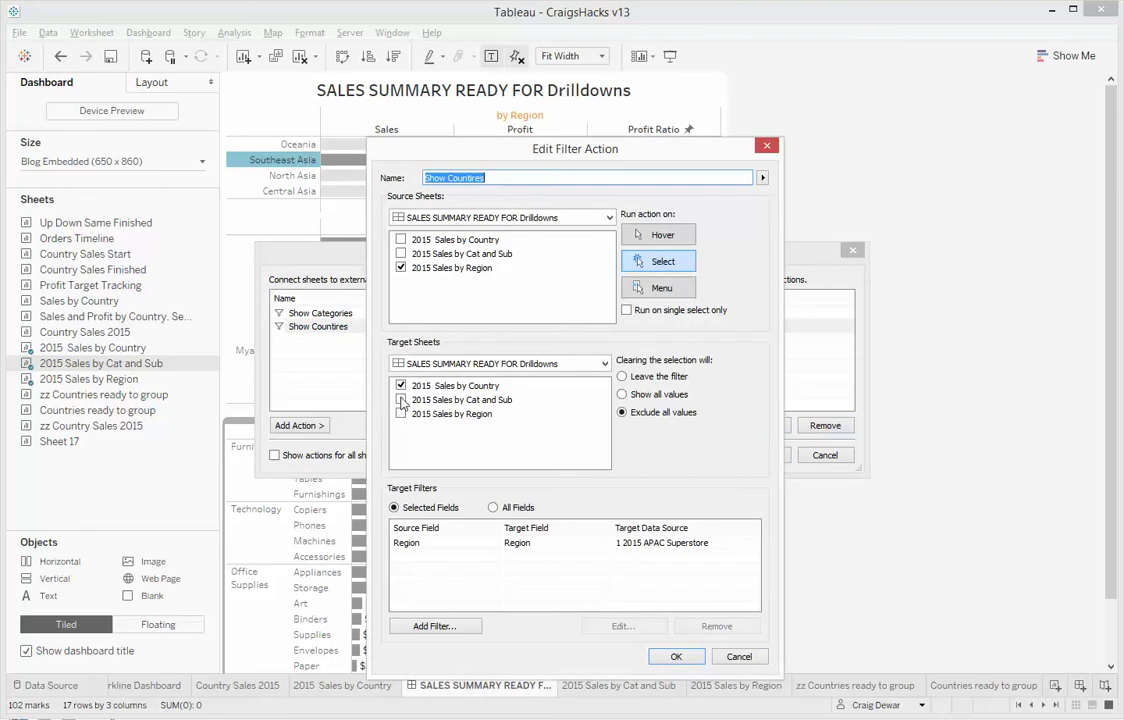
left_click(674, 656)
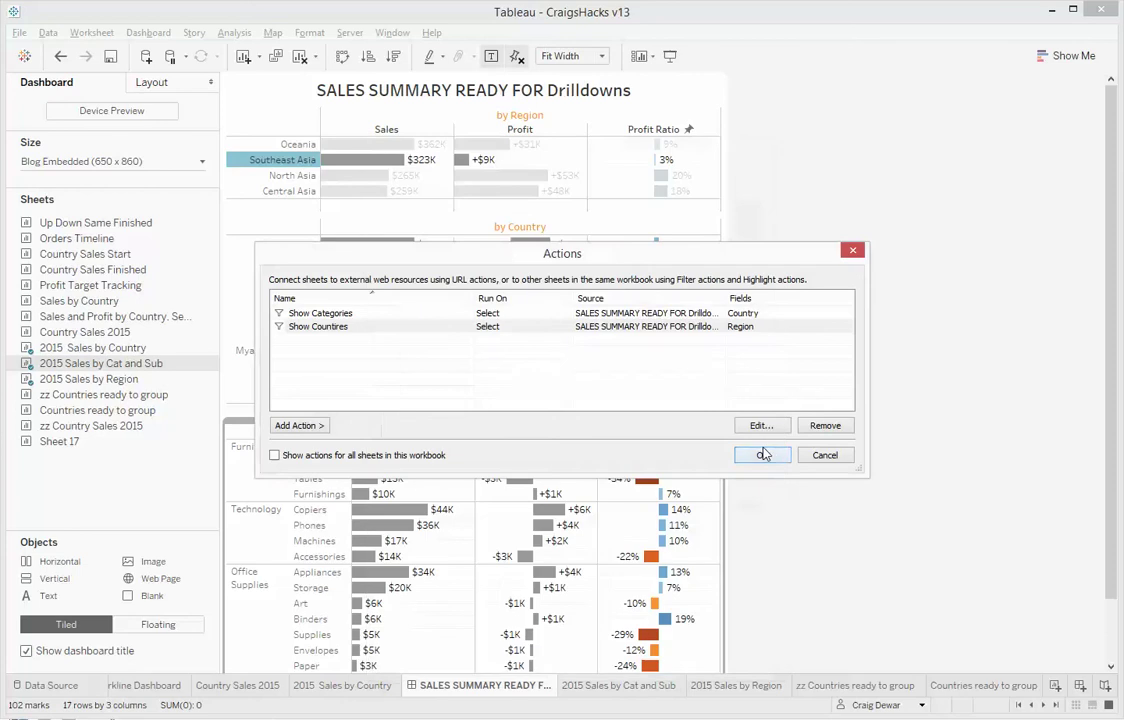
left_click(763, 455)
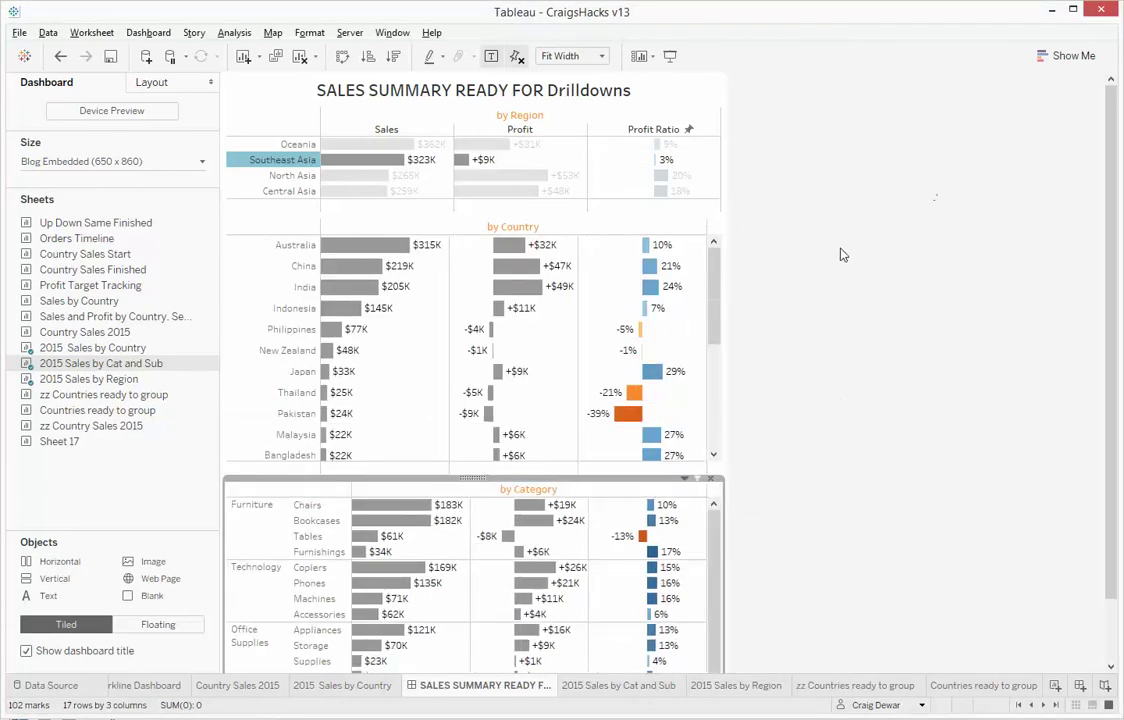
Test the drilldown by clearing Southeast Asia, then selecting Central Asia and Pakistan.
left_click(308, 200)
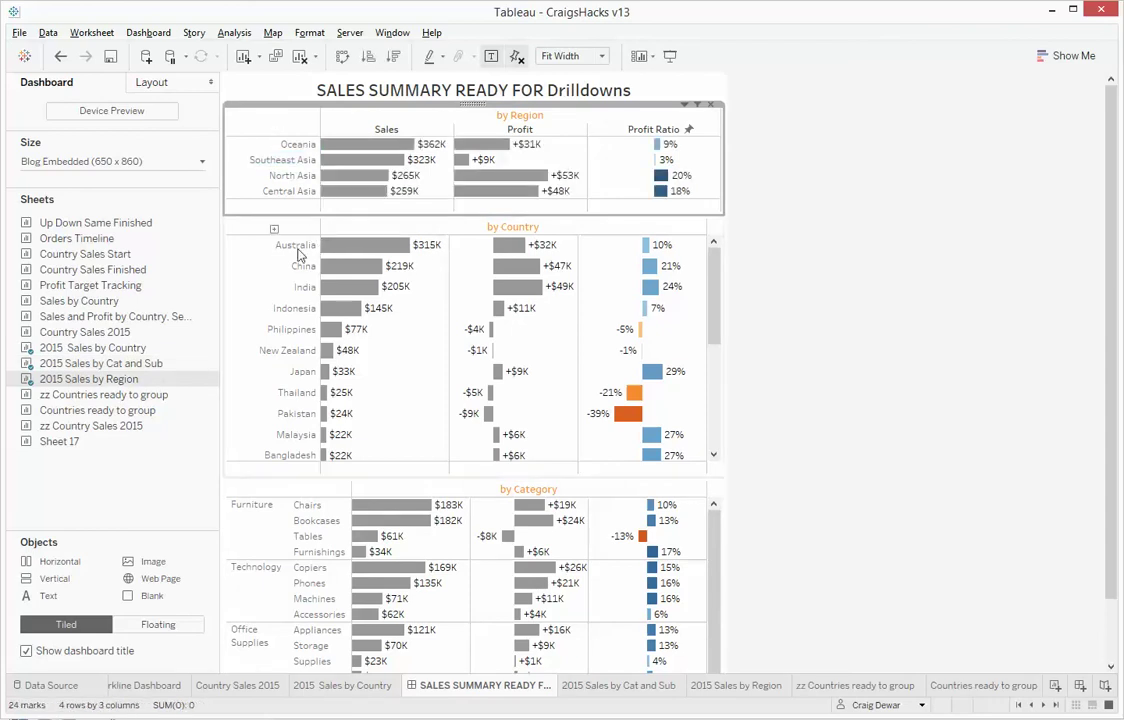
left_click(268, 193)
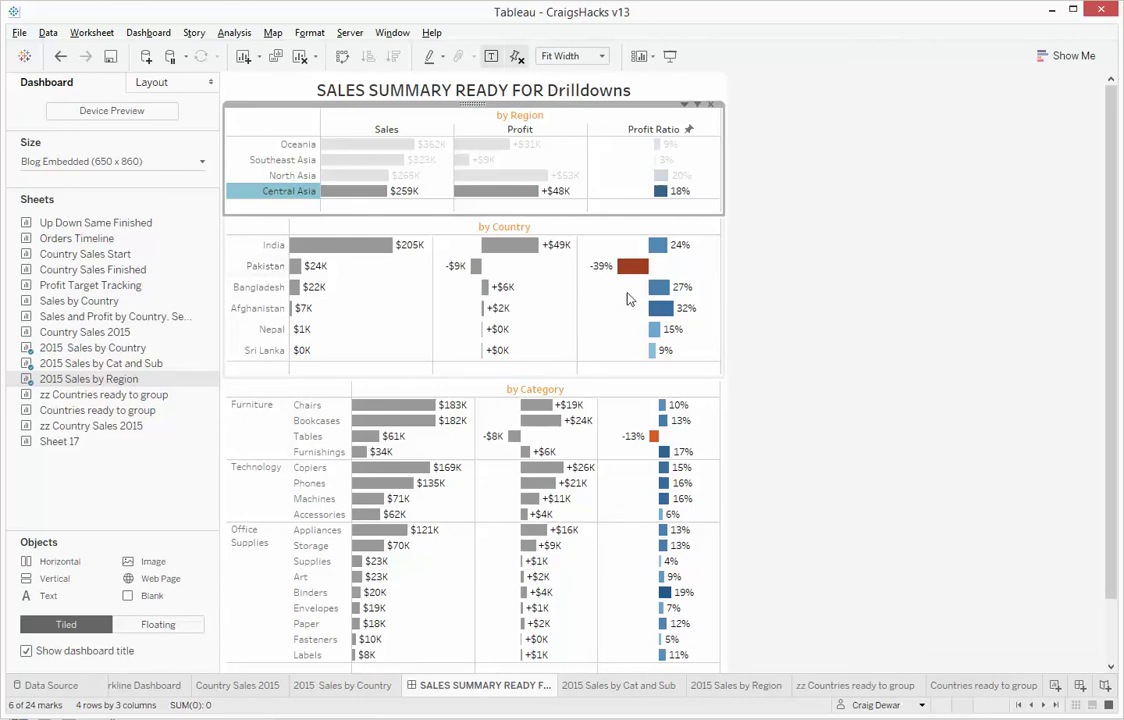
left_click(262, 268)
left_click(260, 267)
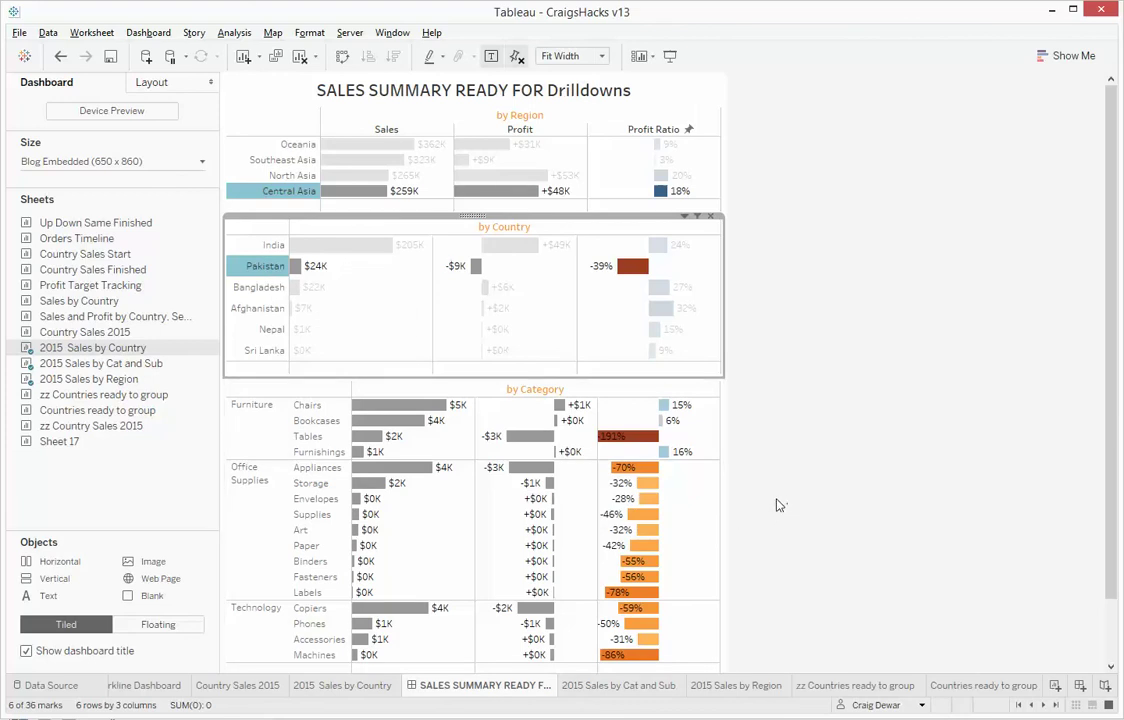
Clear the Pakistan and Central Asia selections so only by Region shows.
left_click(250, 272)
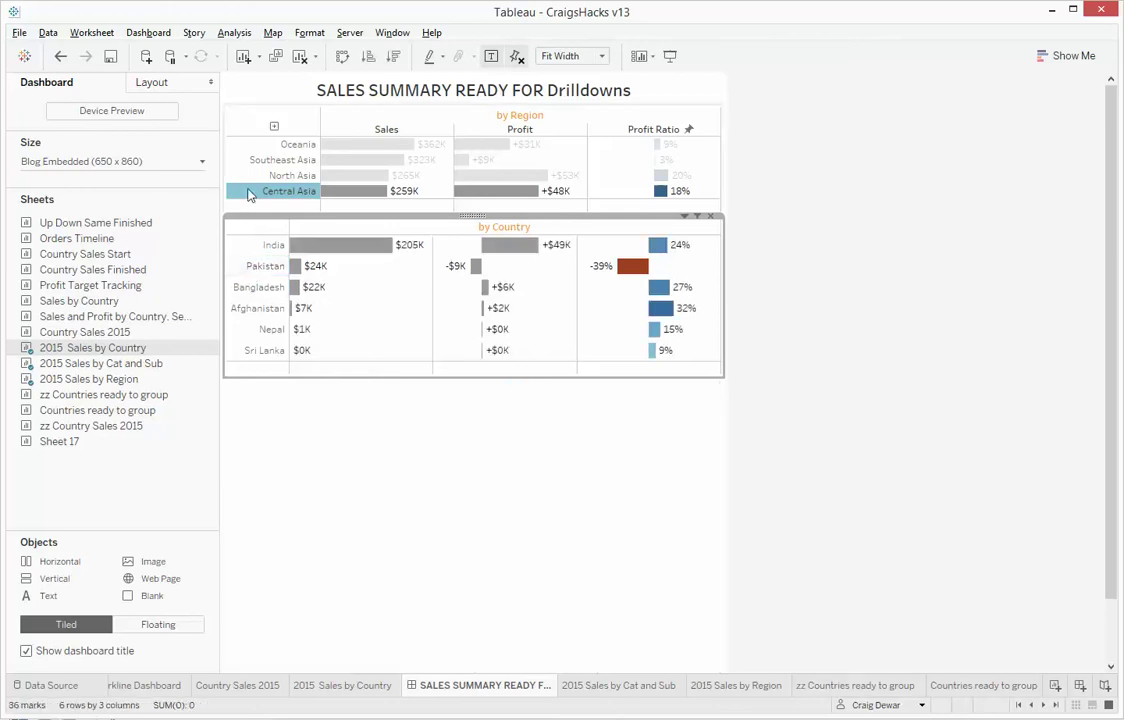
left_click(263, 191)
left_click(853, 289)
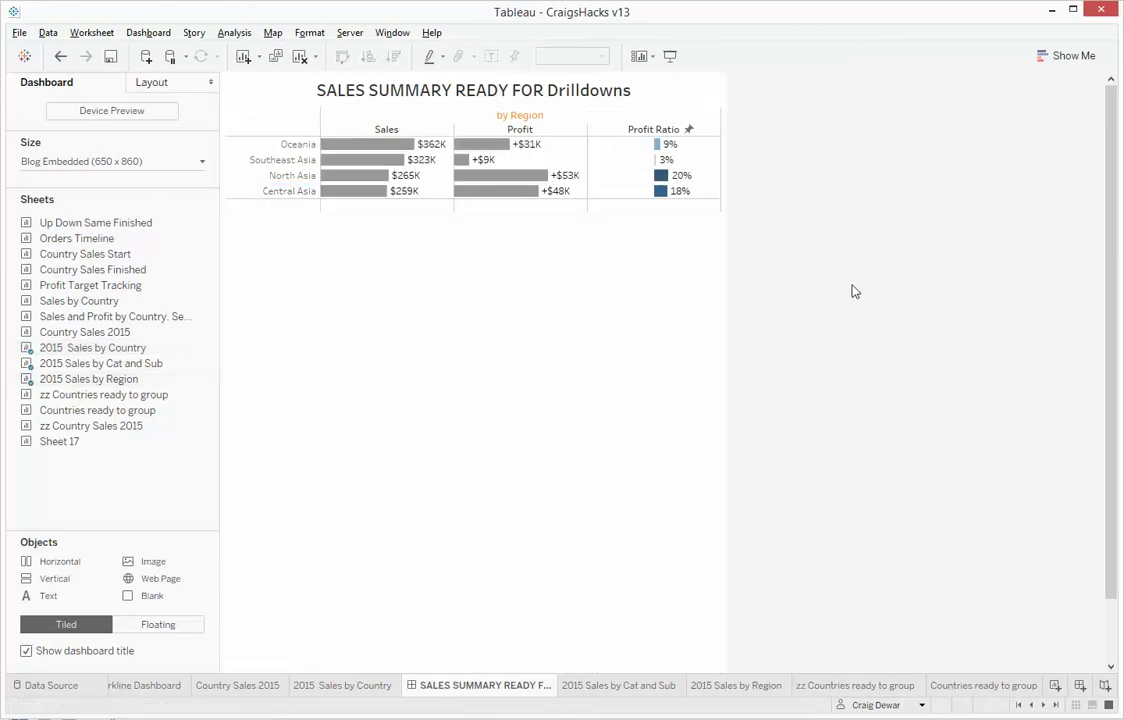